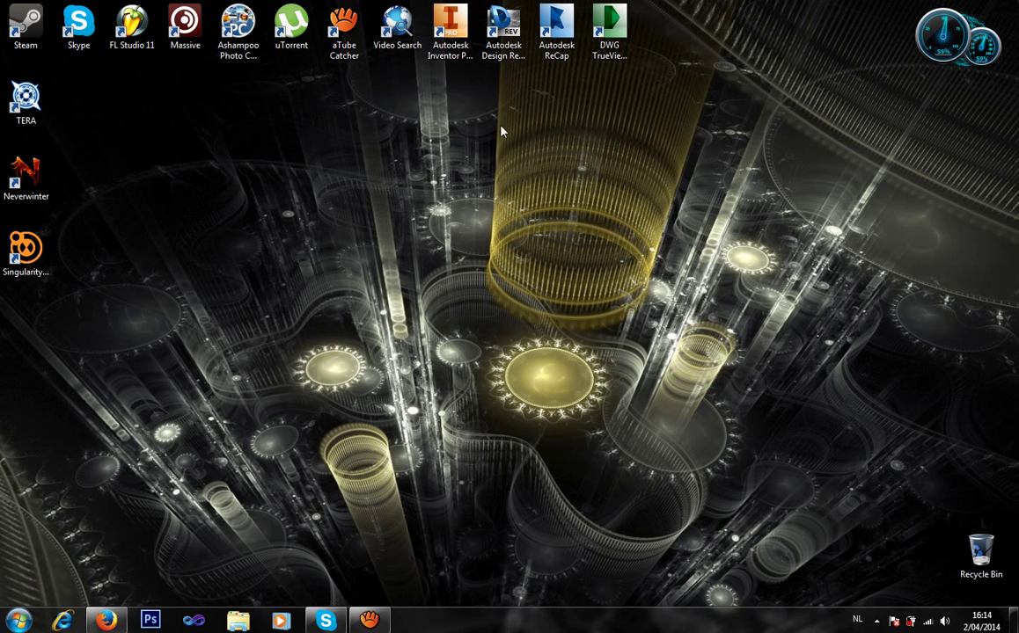
# Launch Autodesk Inventor Professional and browse its list of existing projects.
pyautogui.click(467, 51)
pyautogui.doubleClick(471, 55)
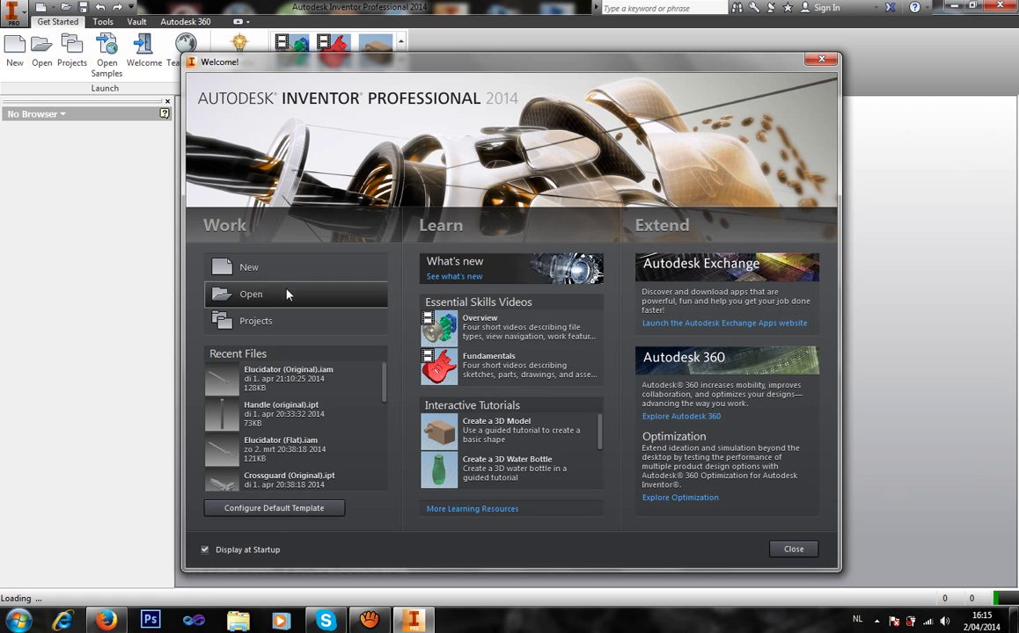
pyautogui.click(278, 321)
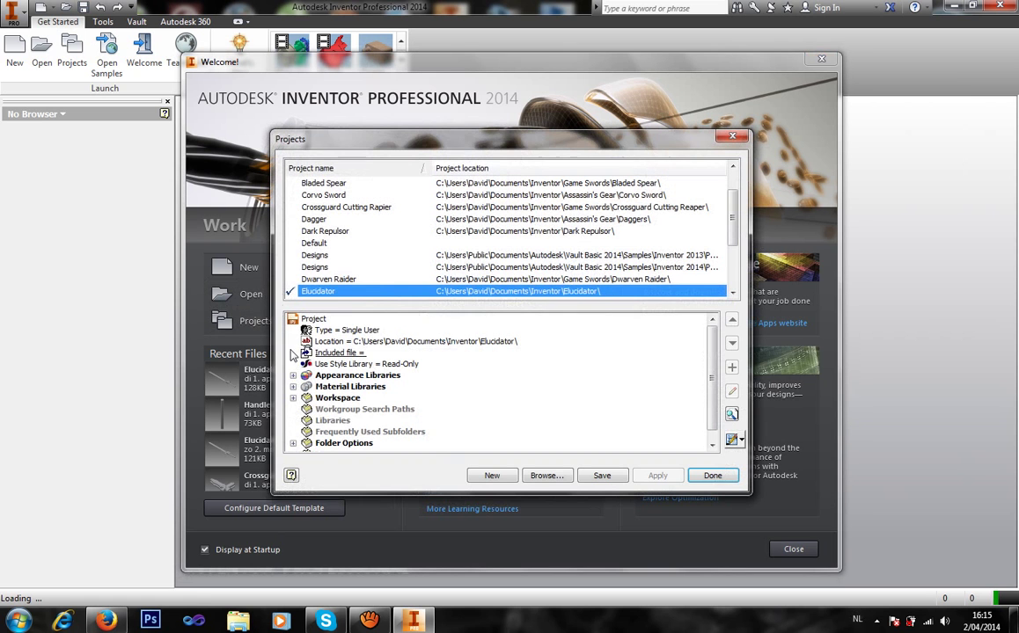
pyautogui.scroll(1, 389, 265)
pyautogui.scroll(-3, 389, 264)
pyautogui.scroll(3, 389, 265)
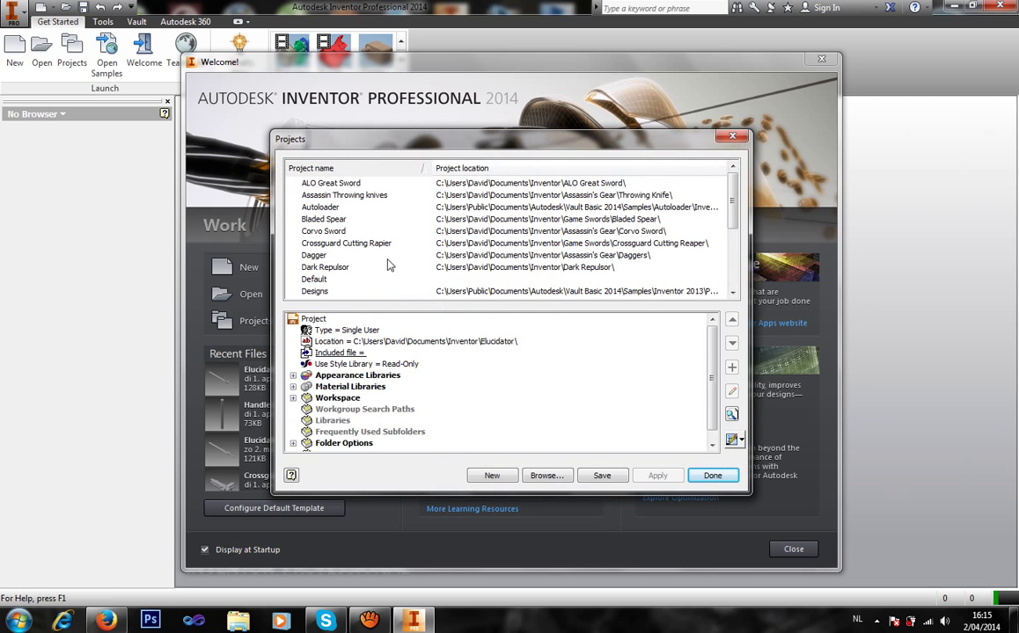
pyautogui.scroll(-4, 389, 265)
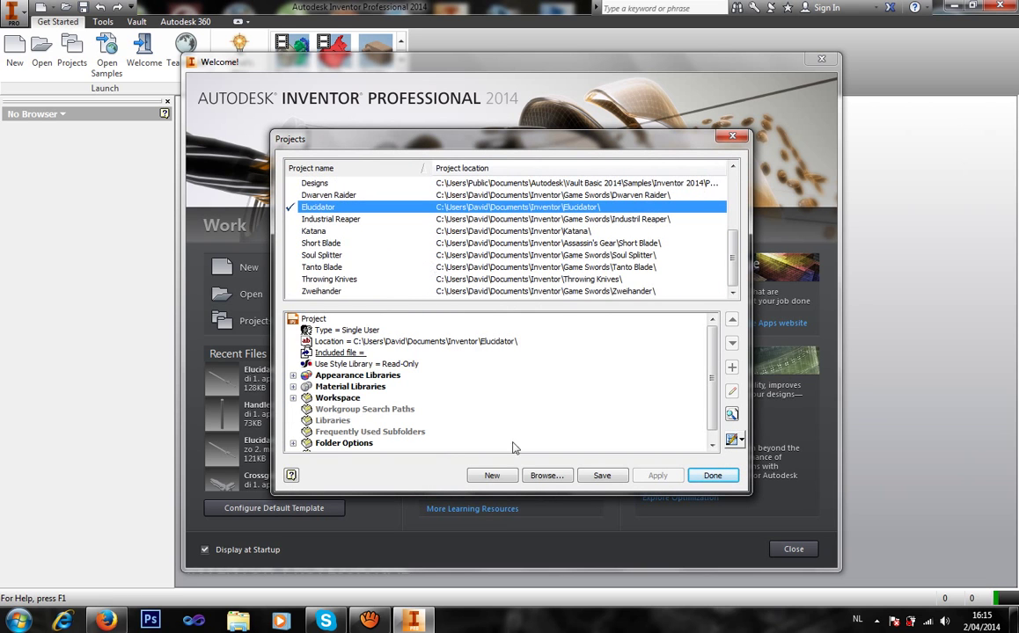
# Set up a new single-user project named "Youtube How To" in the project wizard.
pyautogui.click(512, 480)
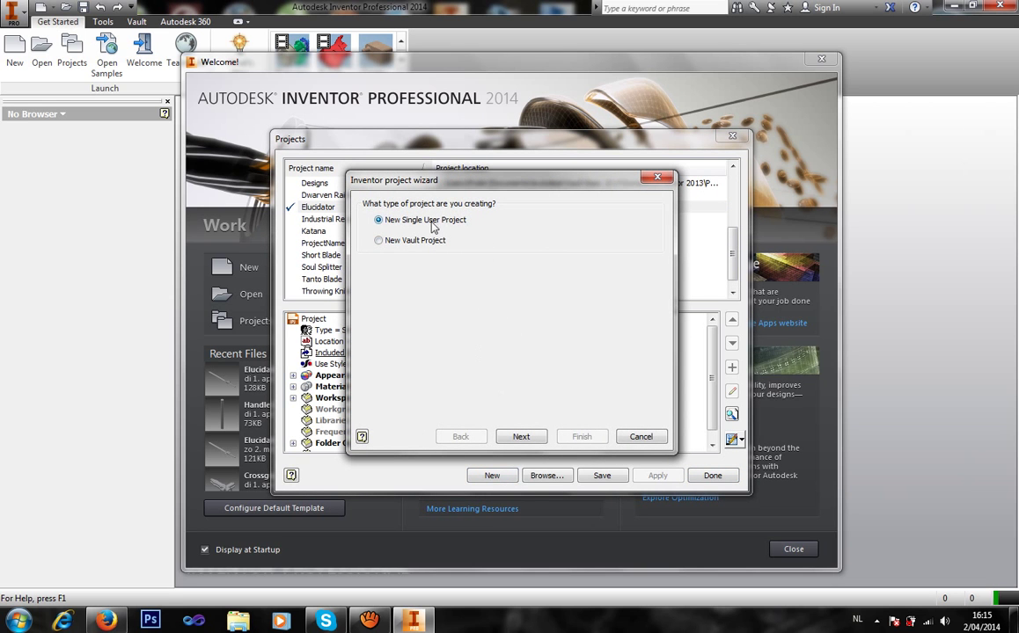
pyautogui.click(520, 440)
pyautogui.click(449, 233)
pyautogui.doubleClick(449, 232)
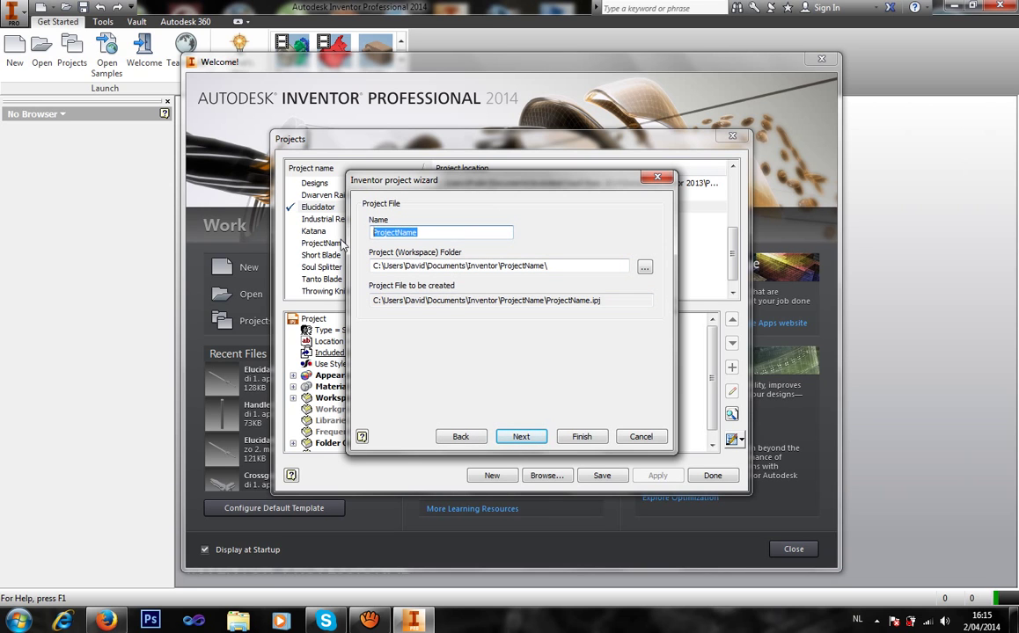
pyautogui.write('Youtu')
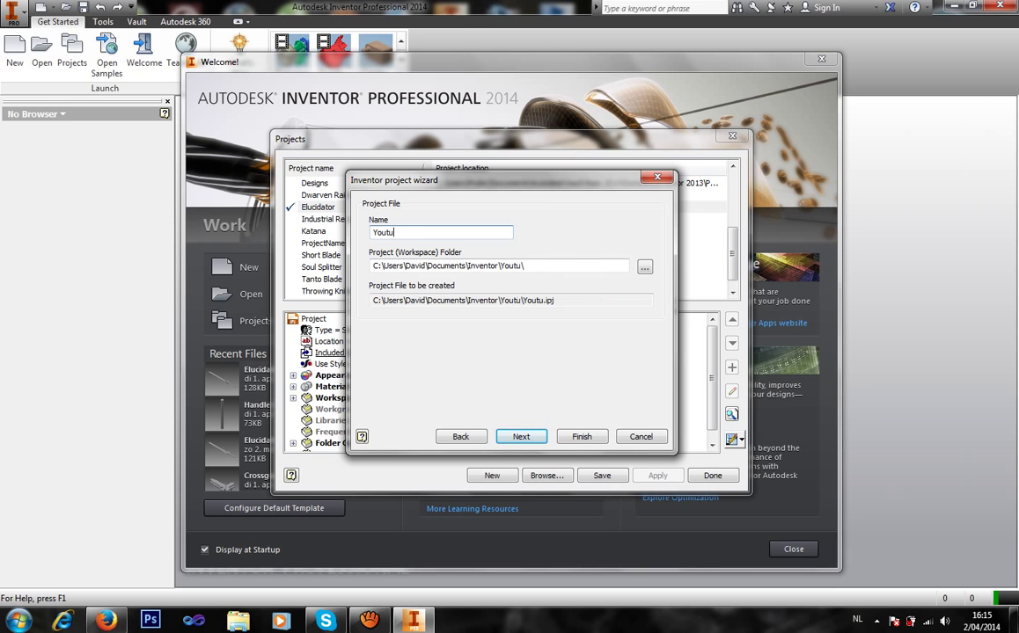
pyautogui.write('be How to')
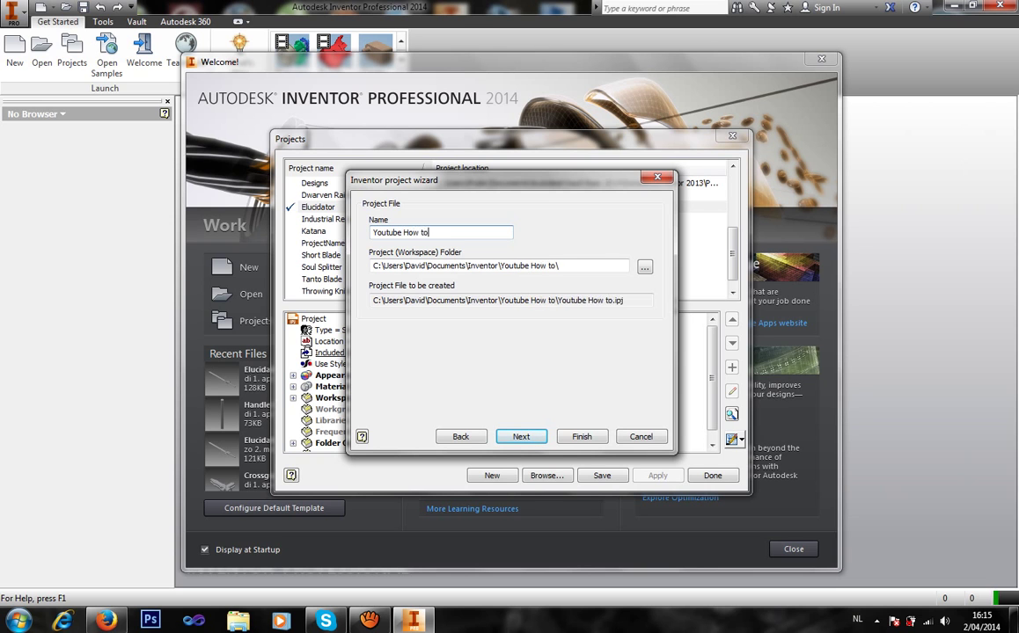
pyautogui.press('BackSpace')
pyautogui.press('BackSpace')
pyautogui.write('To')
pyautogui.click(521, 436)
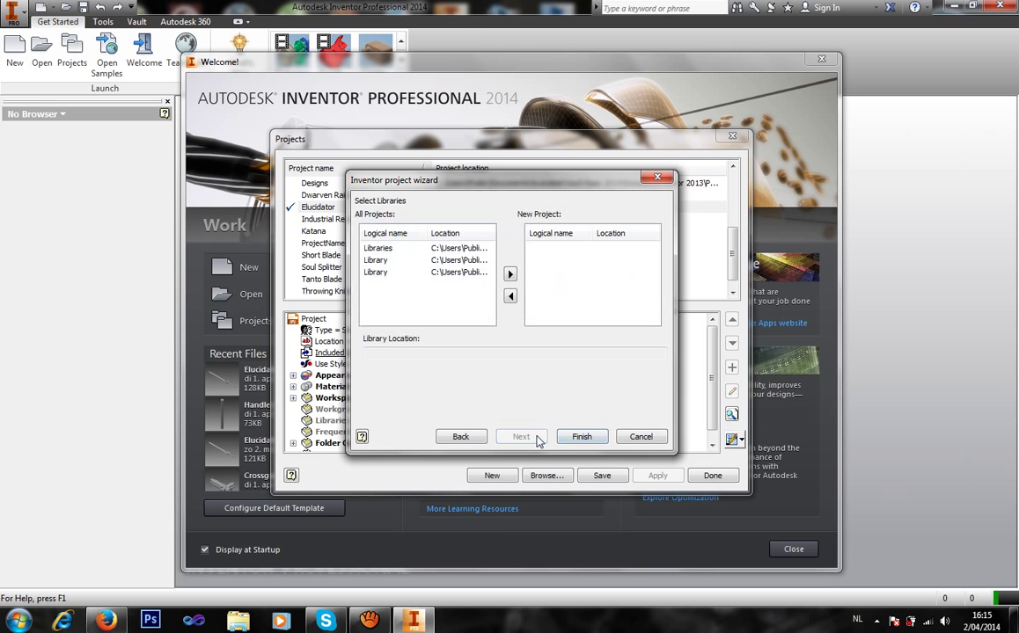
# Finish the project without adding libraries, let its folder be created, and keep Youtube How To as the active project.
pyautogui.click(567, 438)
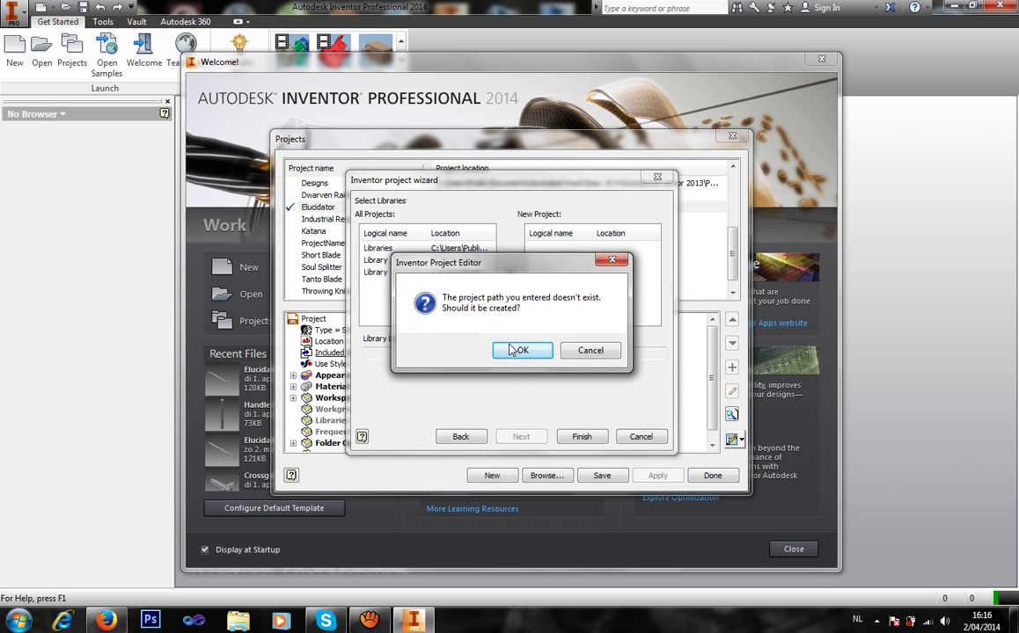
pyautogui.click(519, 351)
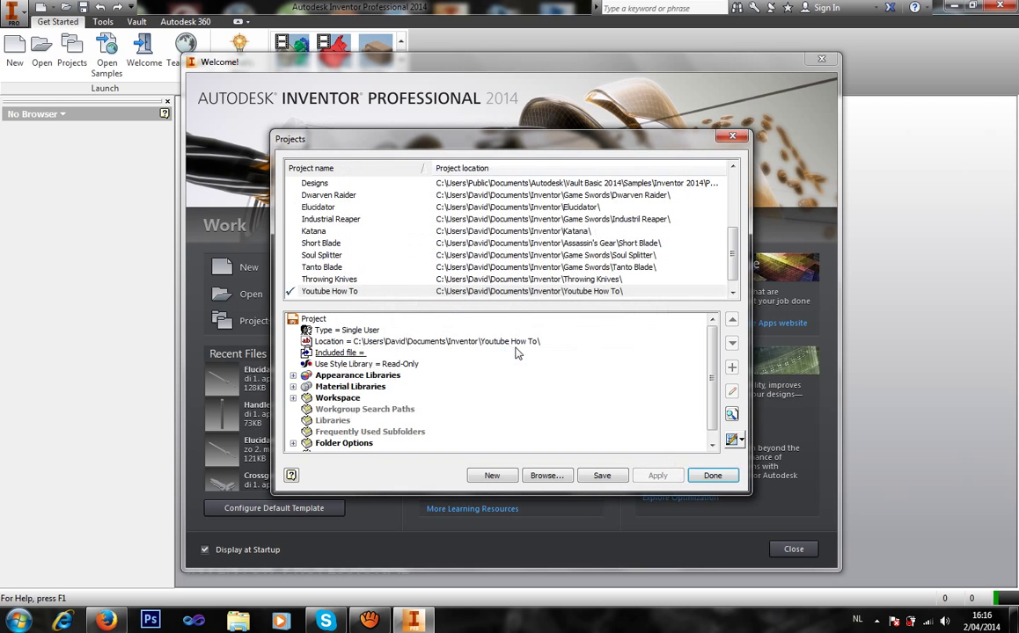
pyautogui.click(329, 292)
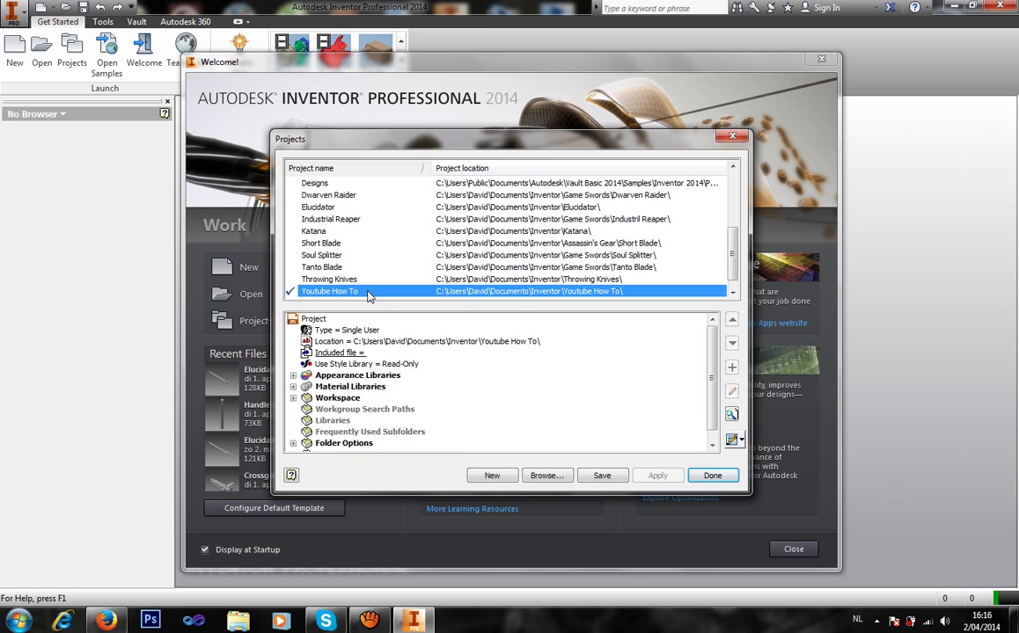
pyautogui.click(724, 479)
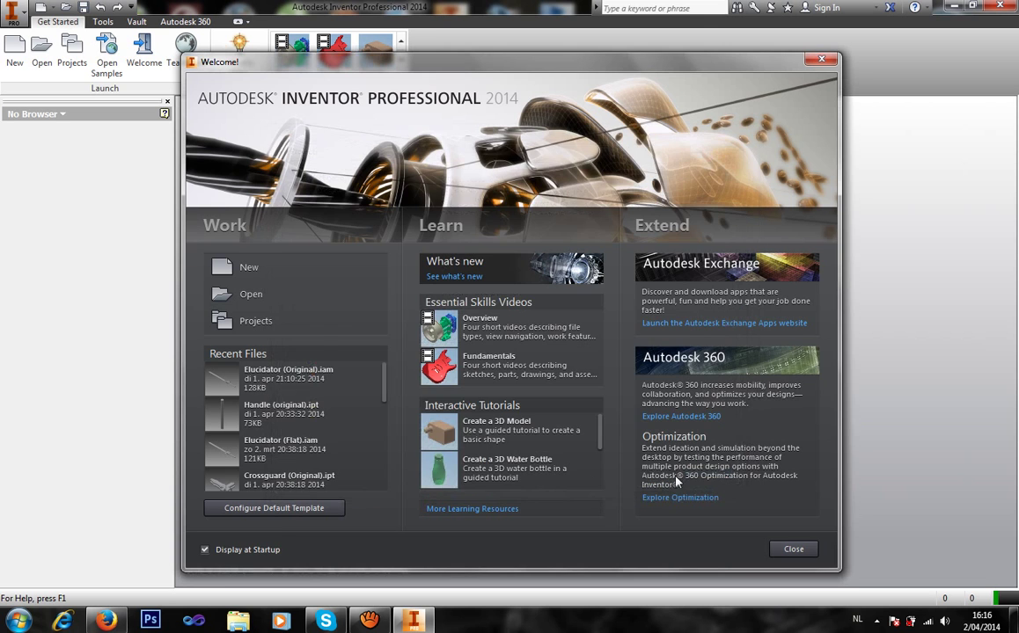
# Create a new part from the metric Standard (mm).ipt template.
pyautogui.click(287, 278)
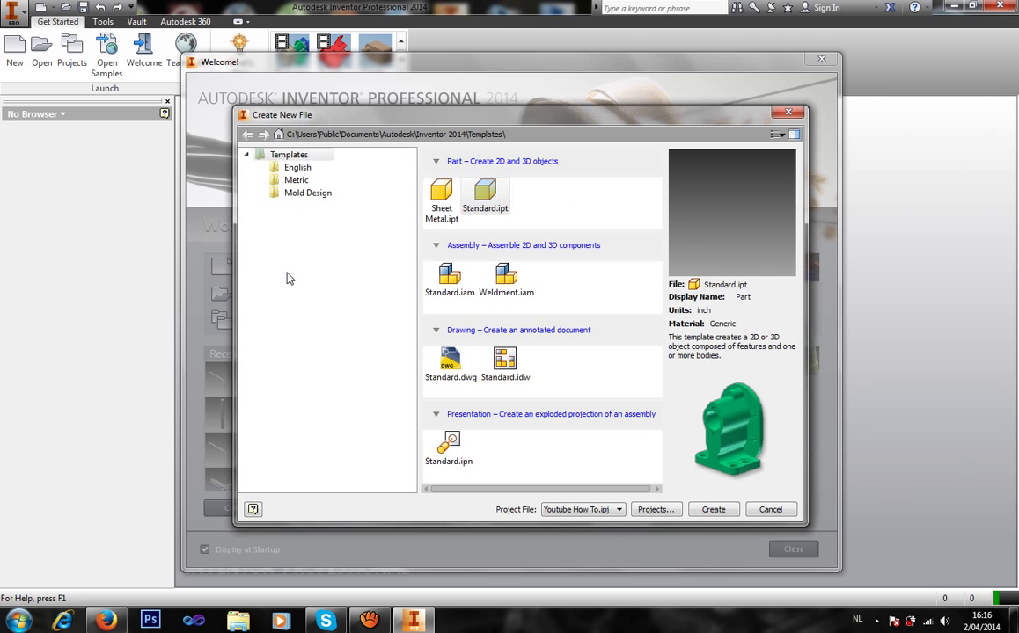
pyautogui.click(299, 180)
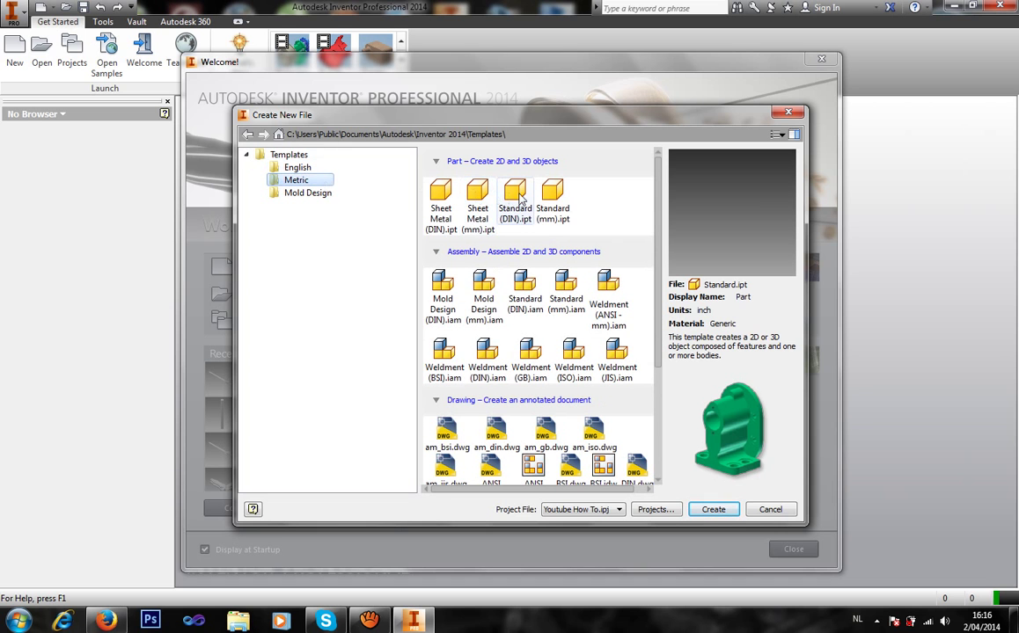
pyautogui.click(553, 204)
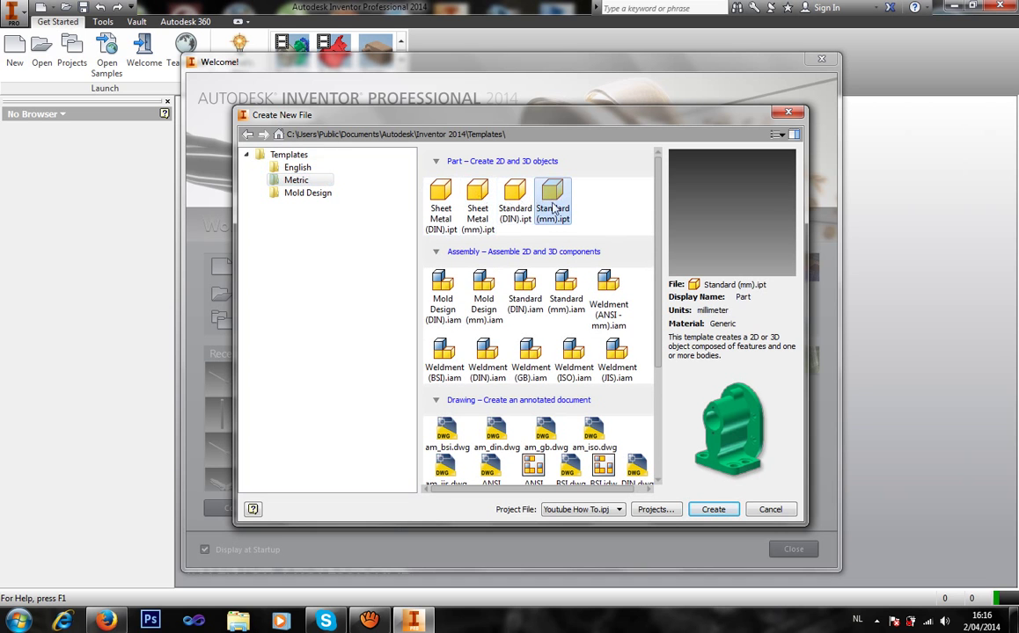
pyautogui.click(714, 511)
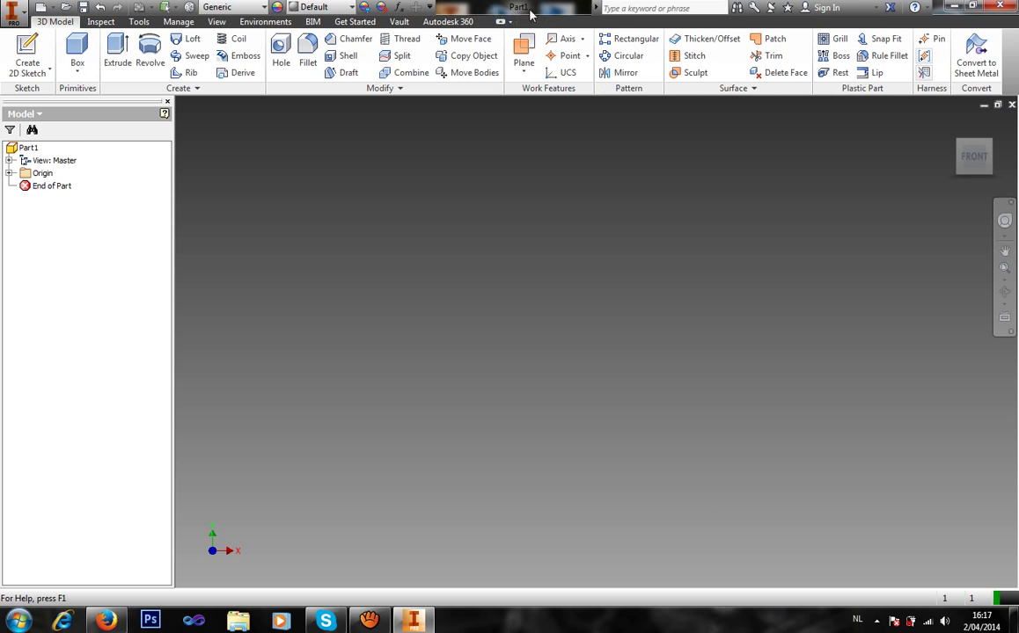
# Expand the part's Origin folder and start a 2D sketch on the XY plane.
pyautogui.click(8, 173)
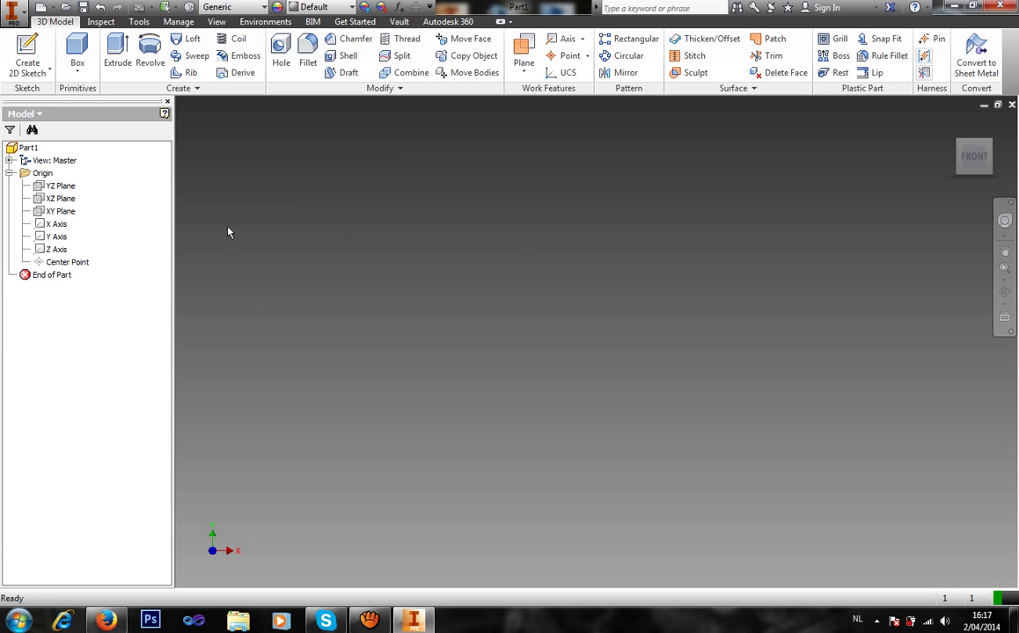
pyautogui.click(48, 42)
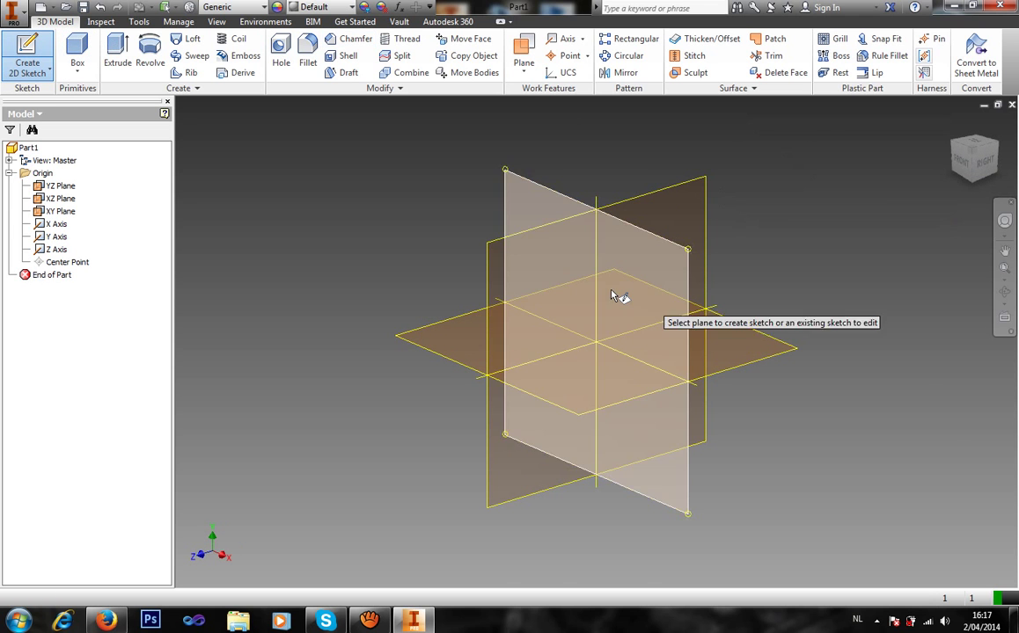
pyautogui.click(657, 292)
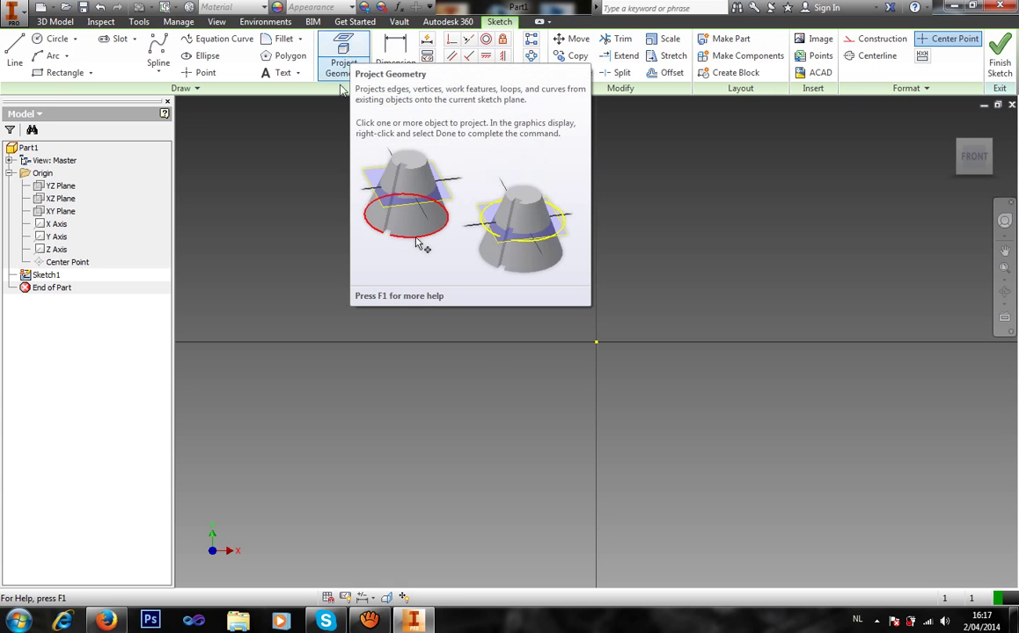
# Project the origin's X Axis and Y Axis into the sketch as reference lines.
pyautogui.click(346, 54)
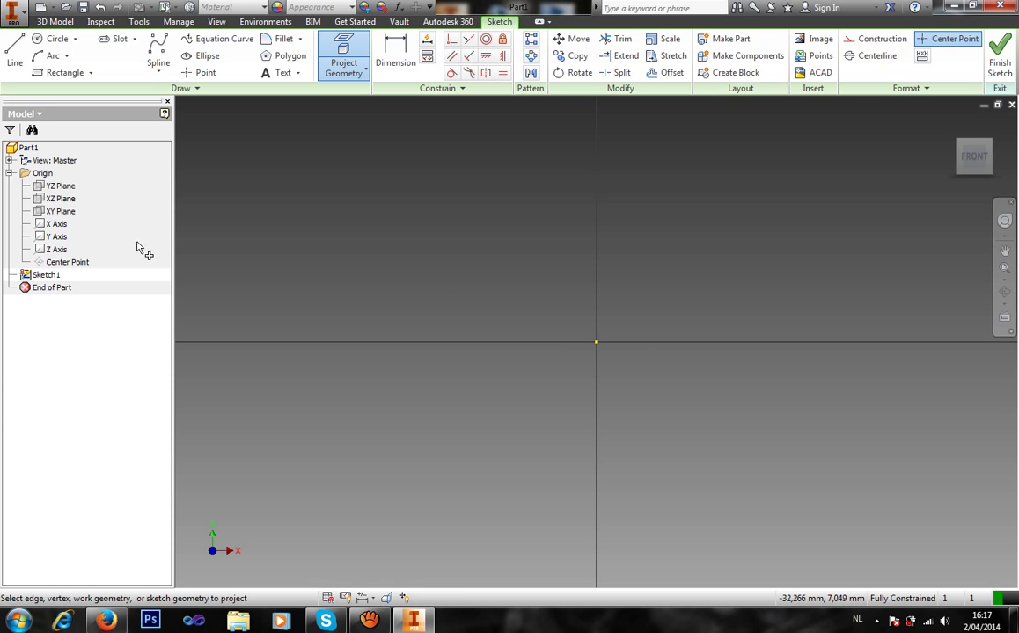
pyautogui.click(63, 225)
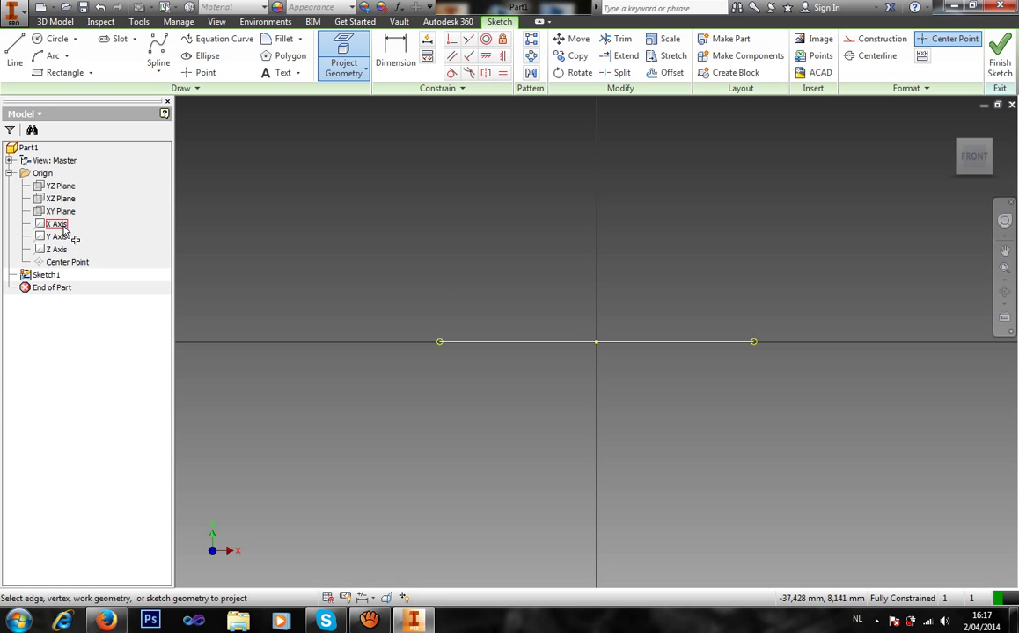
pyautogui.click(9, 173)
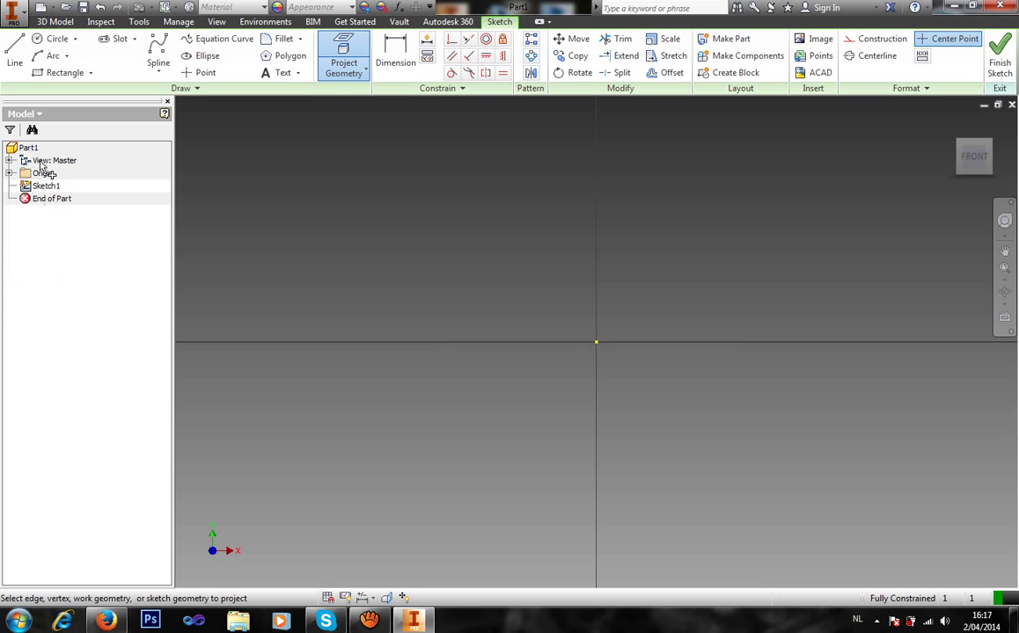
pyautogui.click(10, 173)
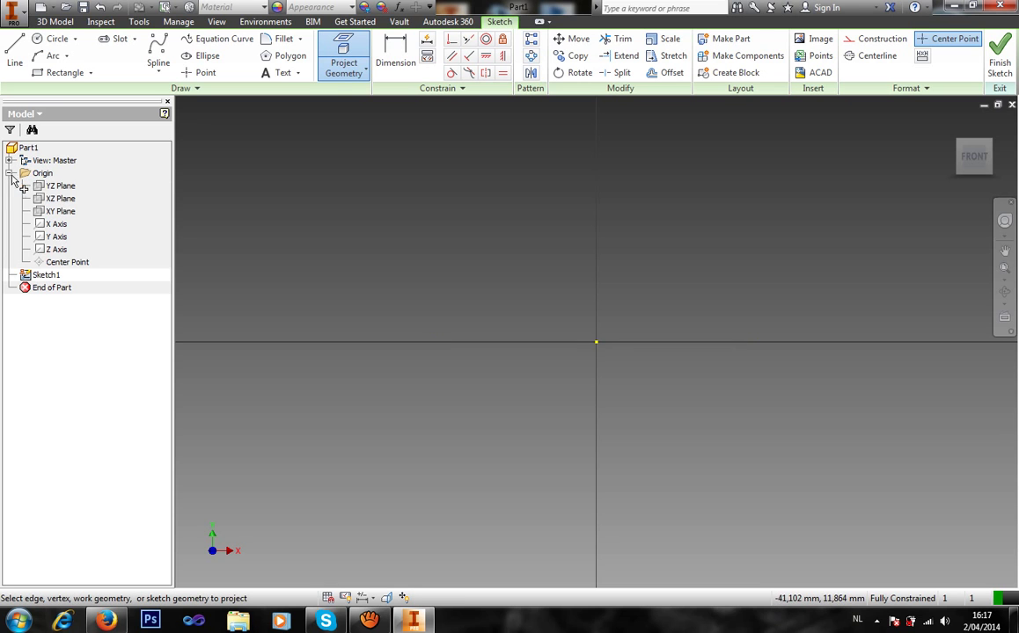
pyautogui.click(69, 239)
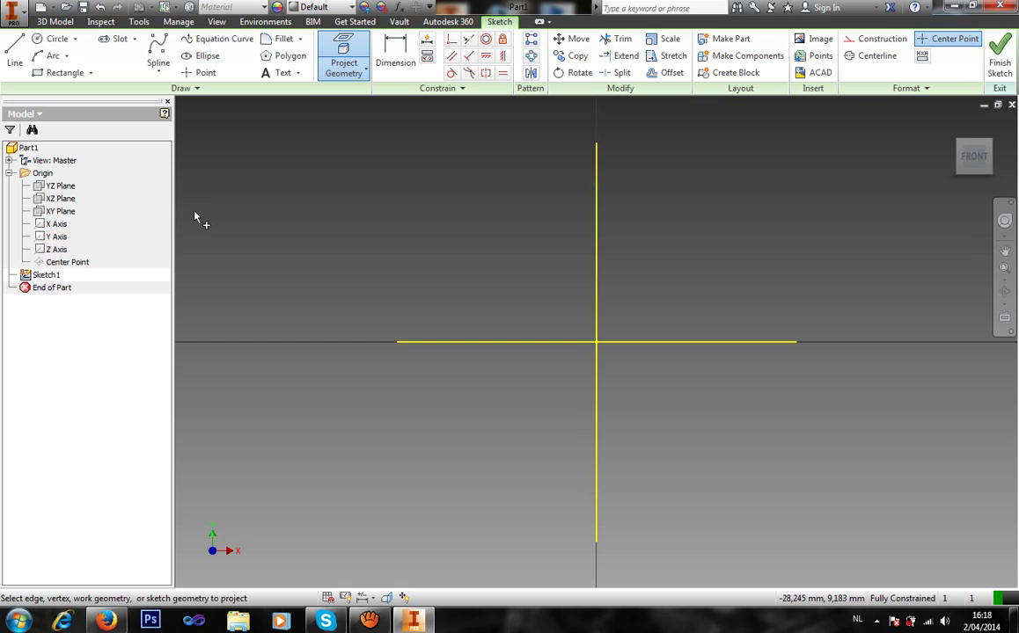
pyautogui.press('Escape')
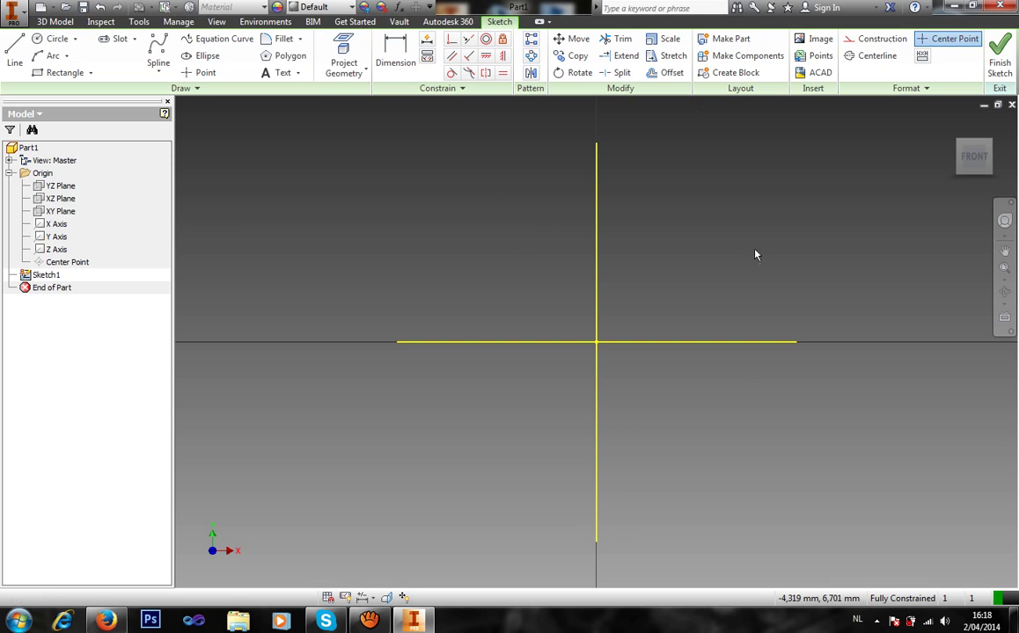
# Draw a two-point rectangle enclosing the origin, with its left and right edges beyond the ends of the projected X axis.
pyautogui.click(67, 76)
pyautogui.click(356, 178)
pyautogui.click(840, 468)
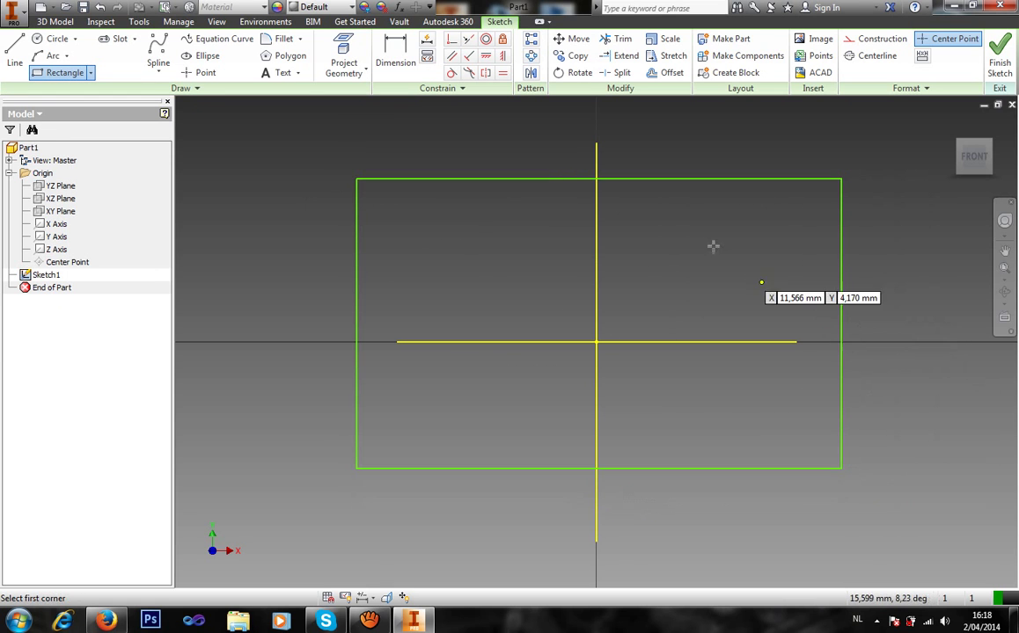
# Apply a Symmetric constraint to the rectangle's top and bottom edges about the projected X axis.
pyautogui.click(483, 75)
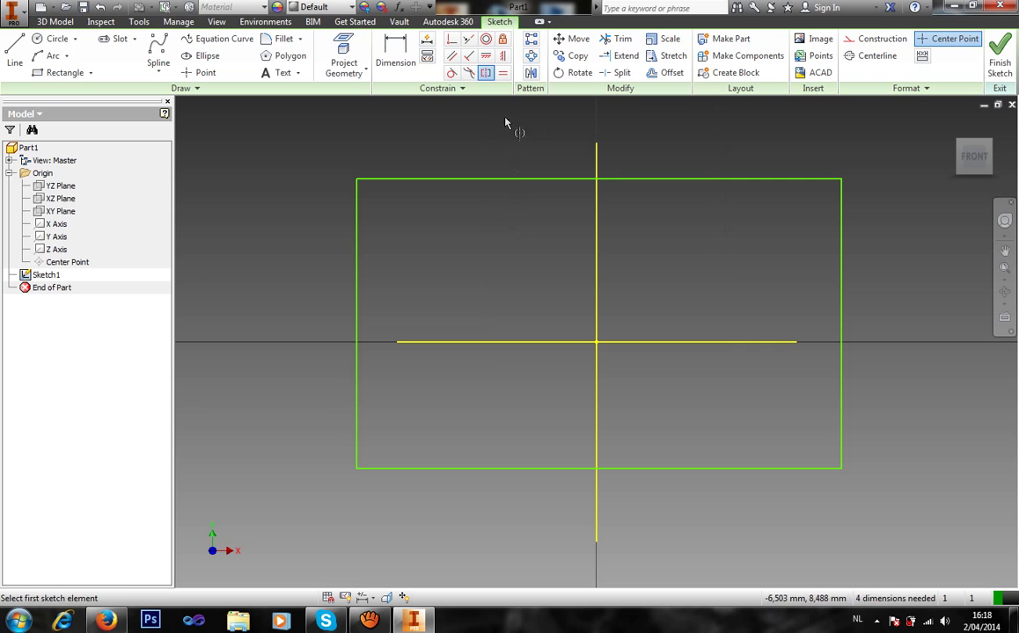
pyautogui.click(486, 75)
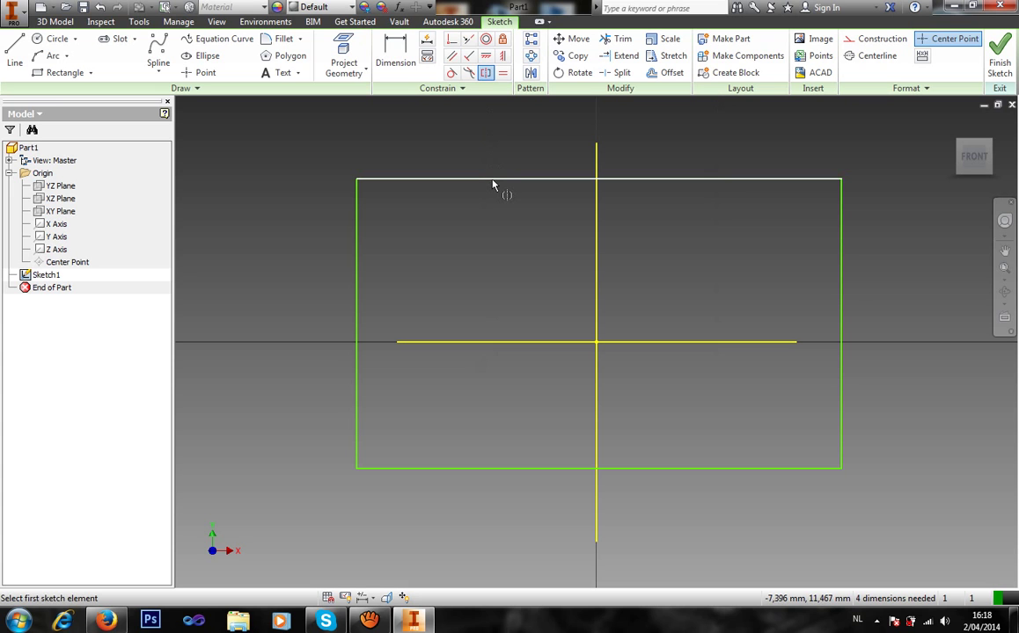
pyautogui.click(492, 181)
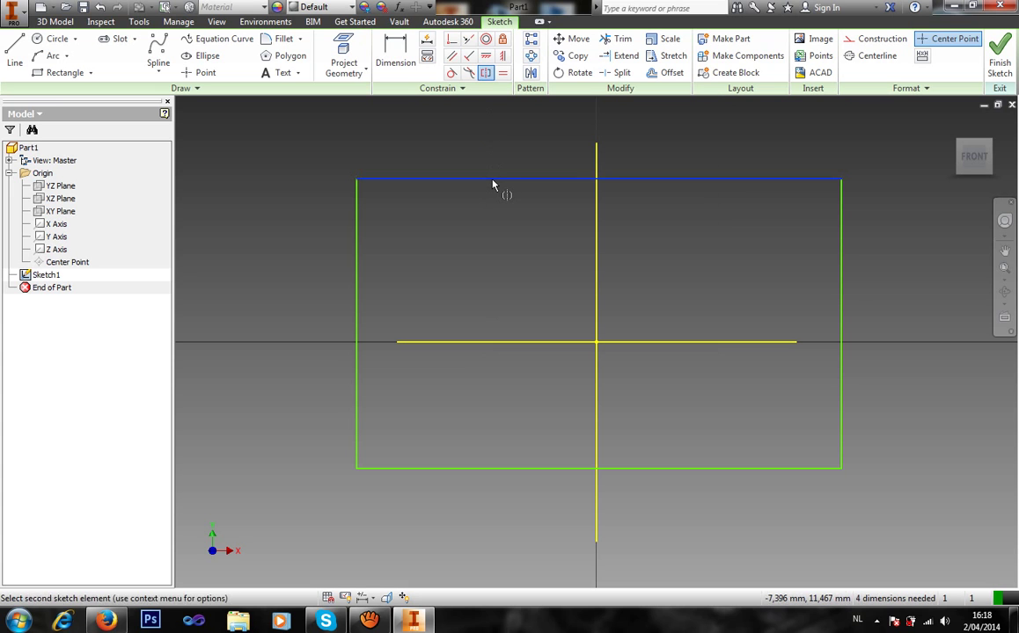
pyautogui.click(548, 476)
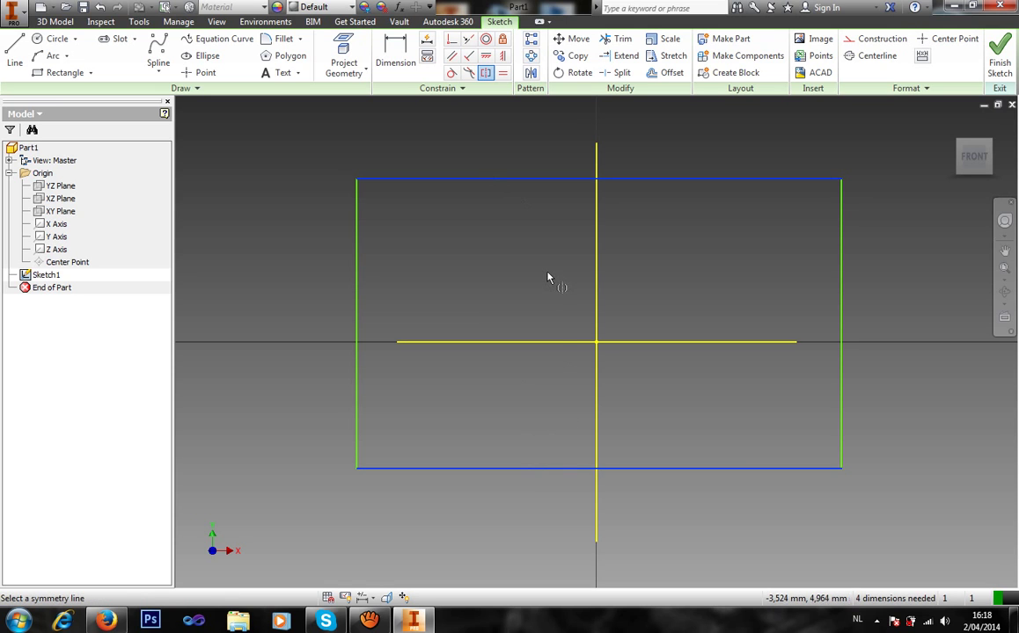
pyautogui.click(540, 345)
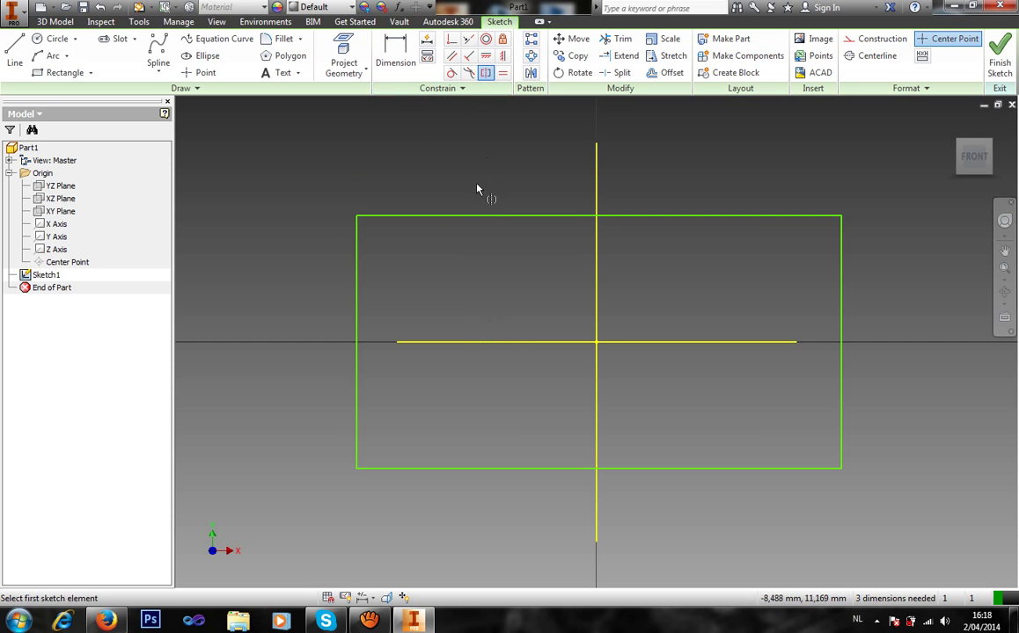
# Try to make the rectangle's left and right edges symmetric about the projected Y axis, and undo the constraint.
pyautogui.click(357, 275)
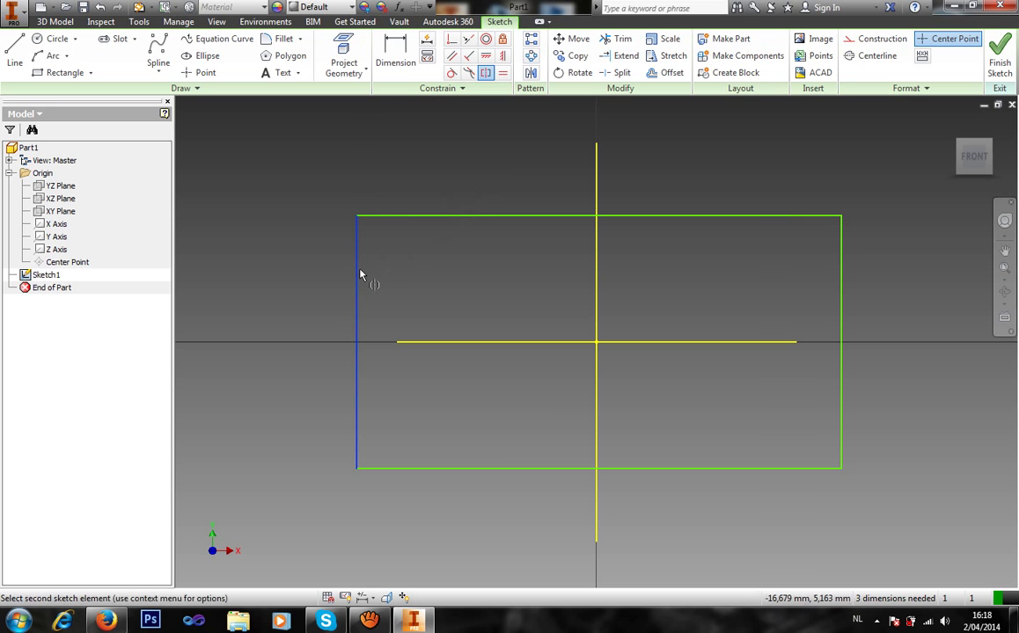
pyautogui.click(840, 286)
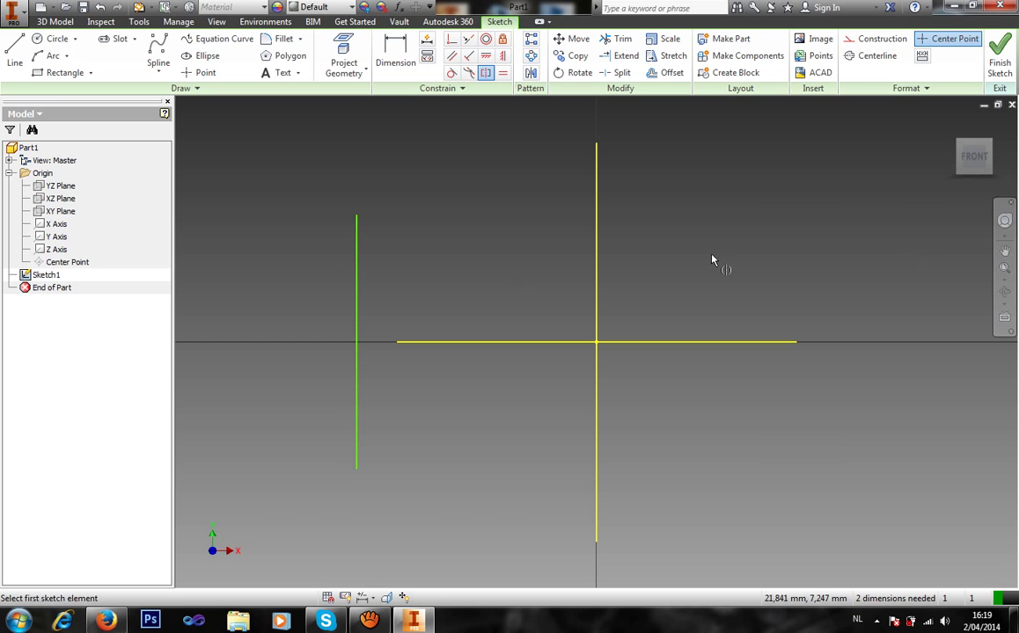
pyautogui.click(101, 7)
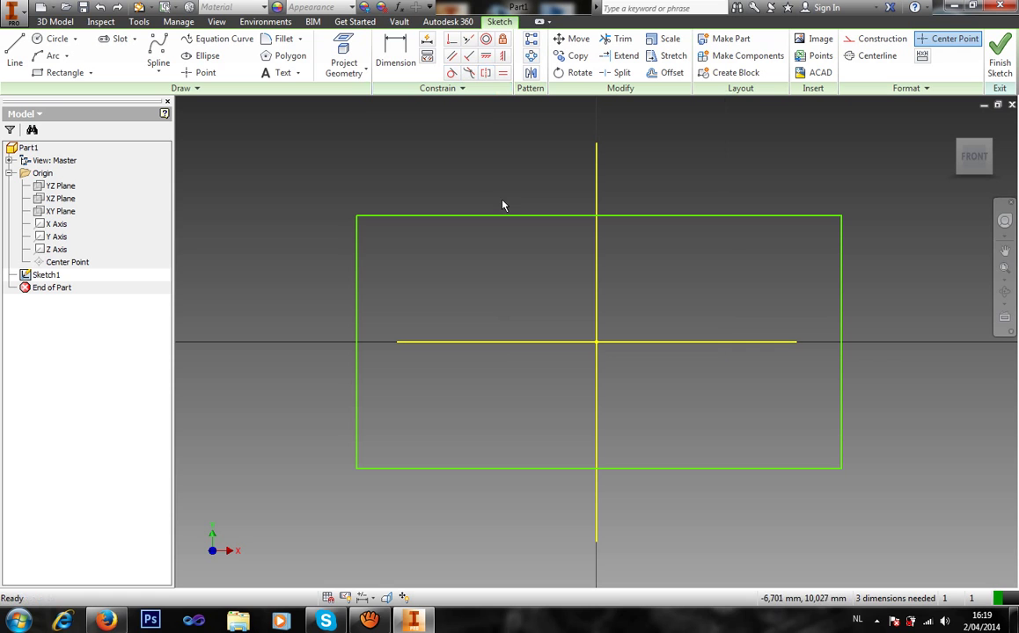
# Apply a Symmetric constraint to the rectangle's left and right edges about the projected Y axis.
pyautogui.click(484, 73)
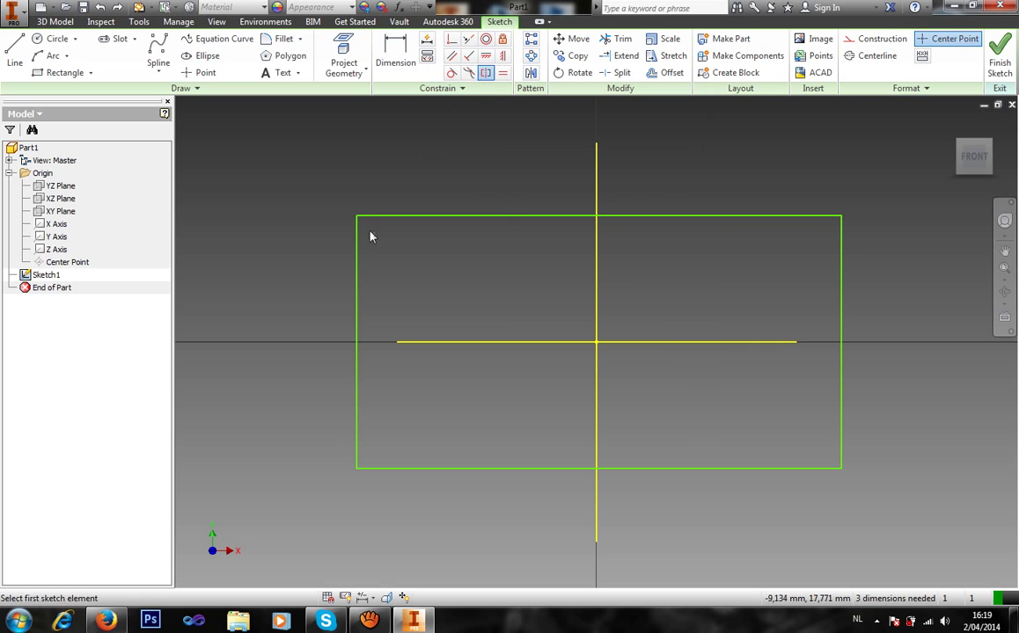
pyautogui.click(358, 257)
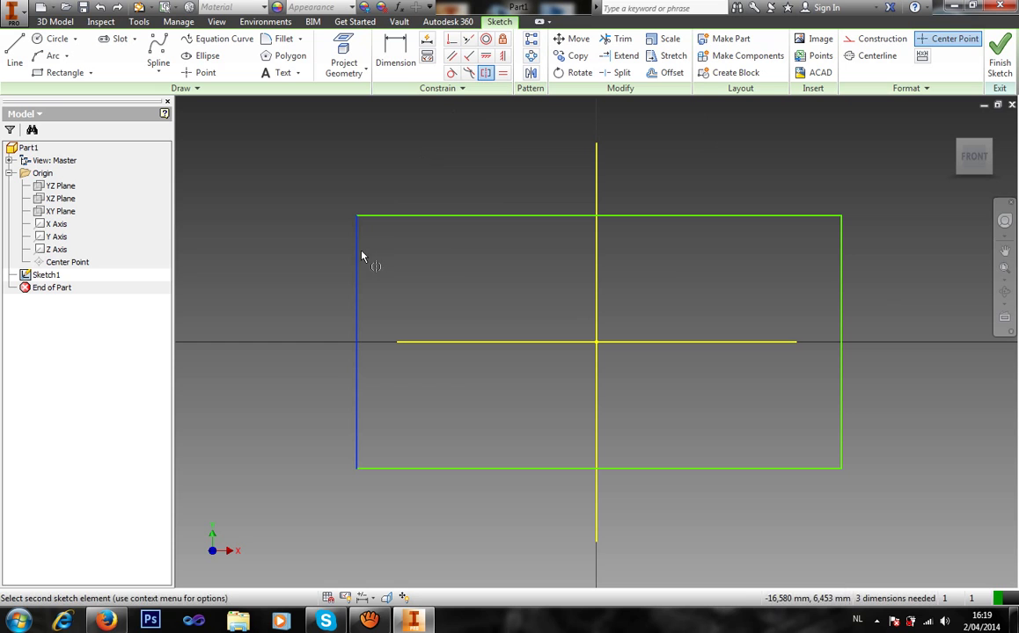
pyautogui.click(843, 286)
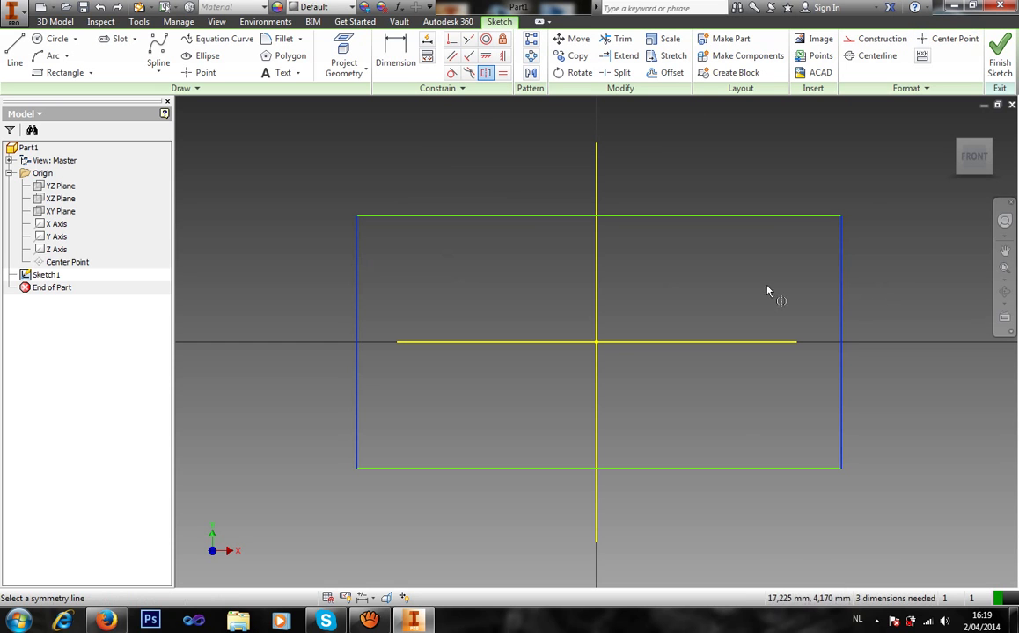
pyautogui.click(600, 273)
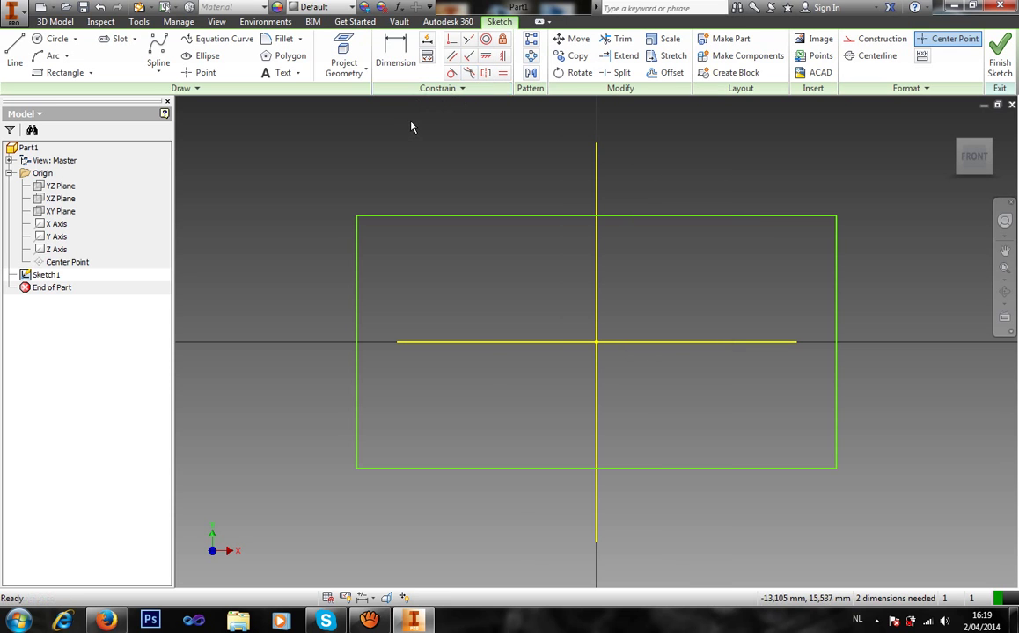
# Dimension the distance between the rectangle's top and bottom edges as 100 mm, placed outside its left edge.
pyautogui.click(395, 55)
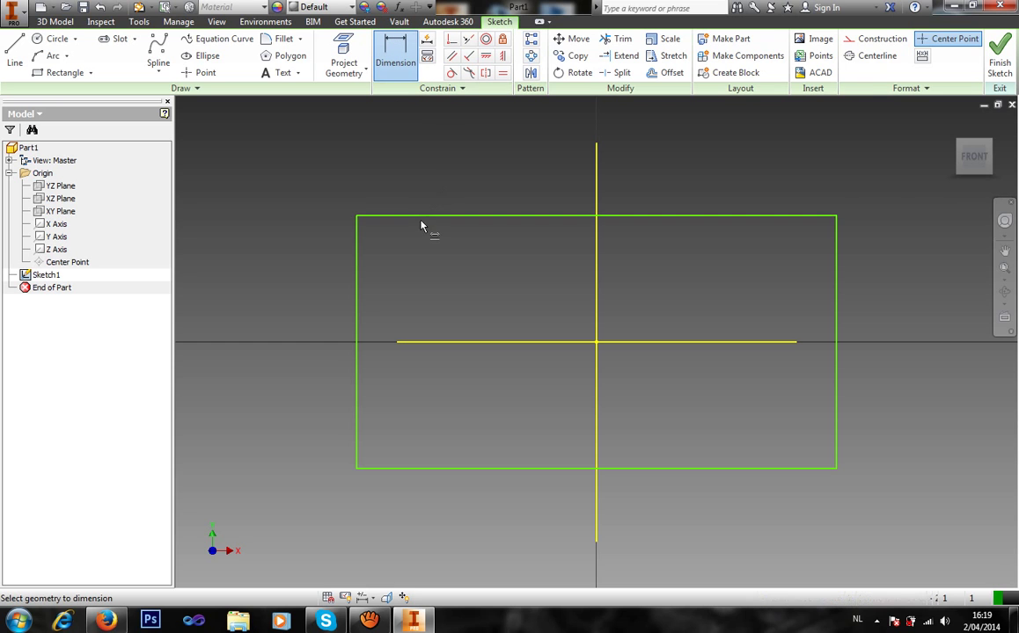
pyautogui.click(420, 216)
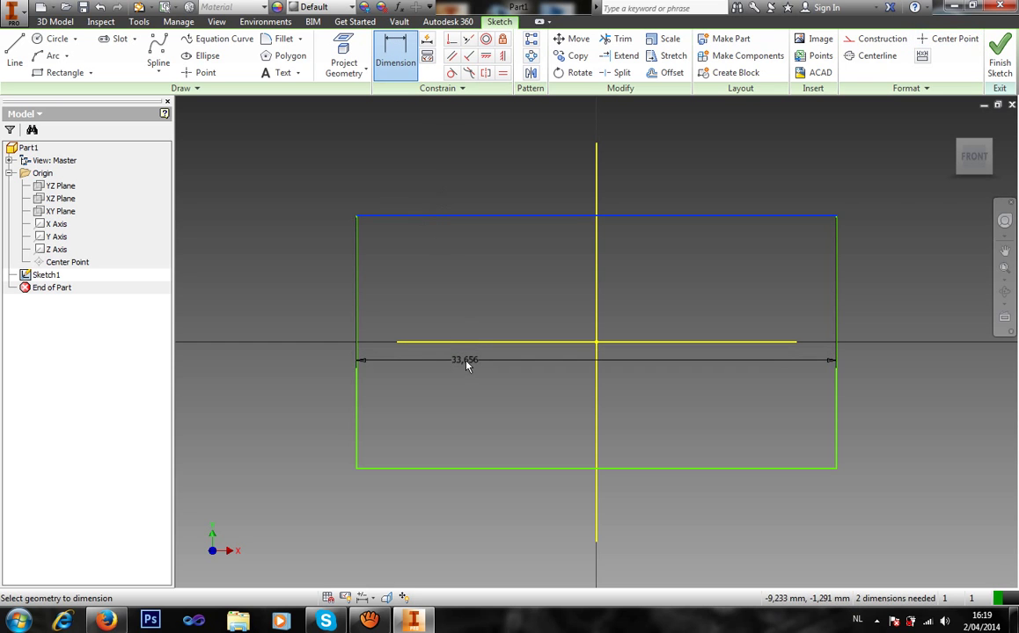
pyautogui.click(481, 467)
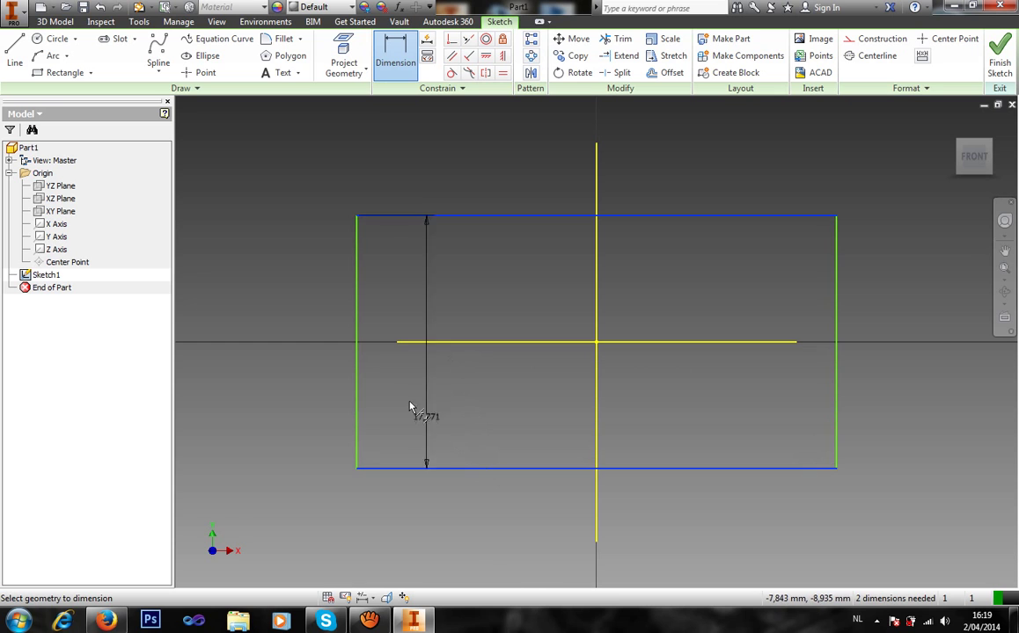
pyautogui.click(279, 294)
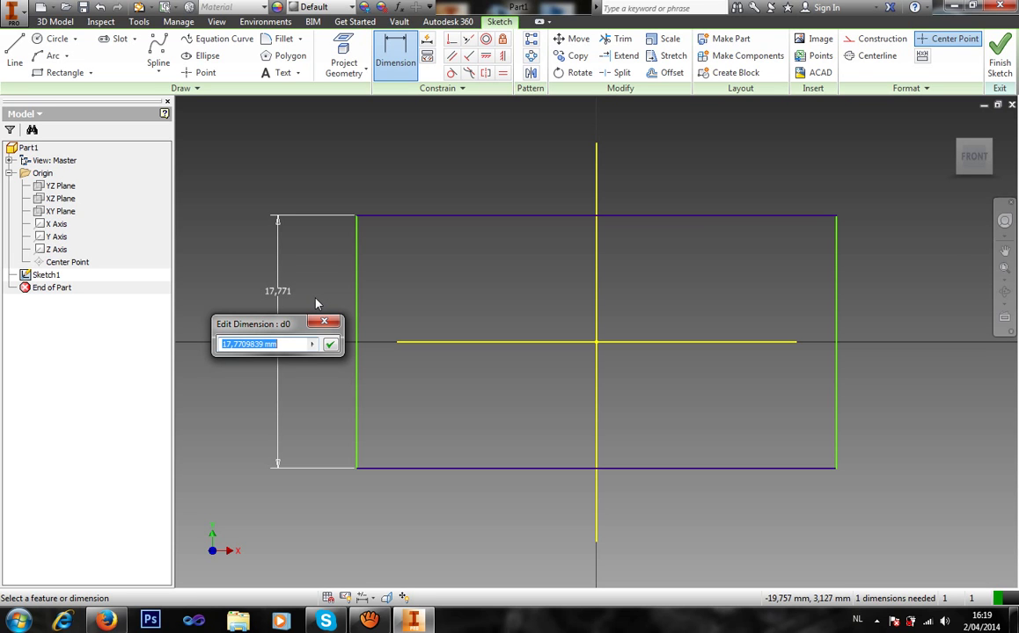
pyautogui.write('100')
pyautogui.press('Return')
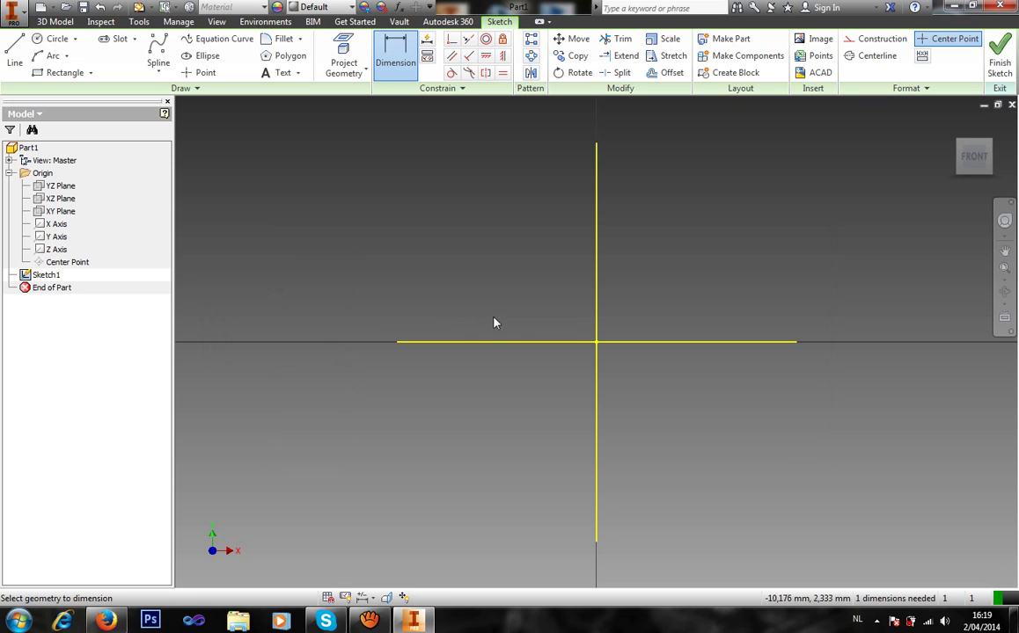
# Dimension the distance between the rectangle's left and right edges as 200 mm, placed above the rectangle.
pyautogui.scroll(5, 516, 328)
pyautogui.scroll(3, 526, 333)
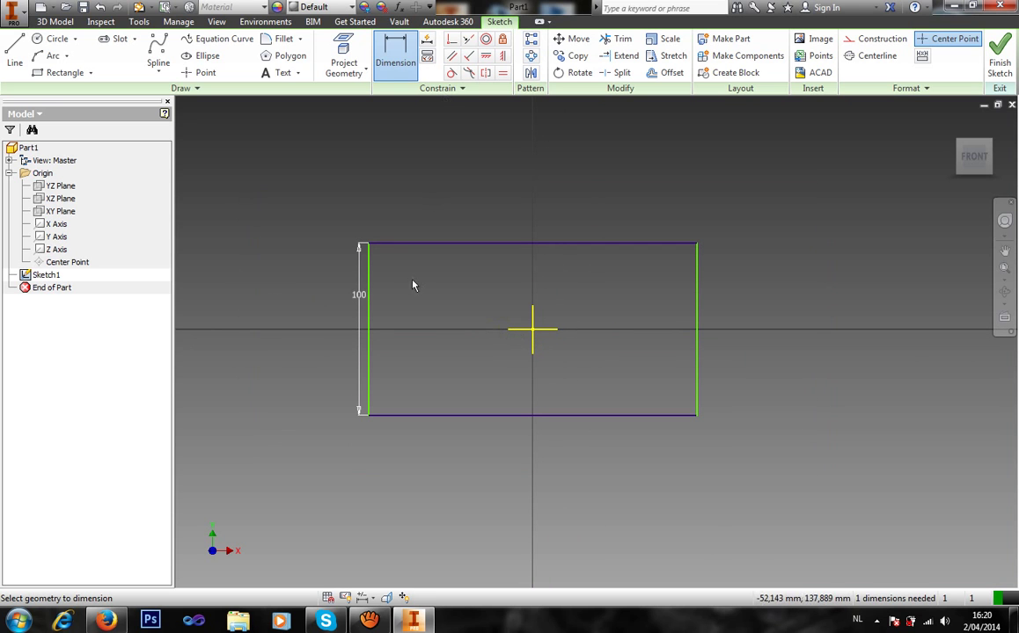
pyautogui.click(369, 322)
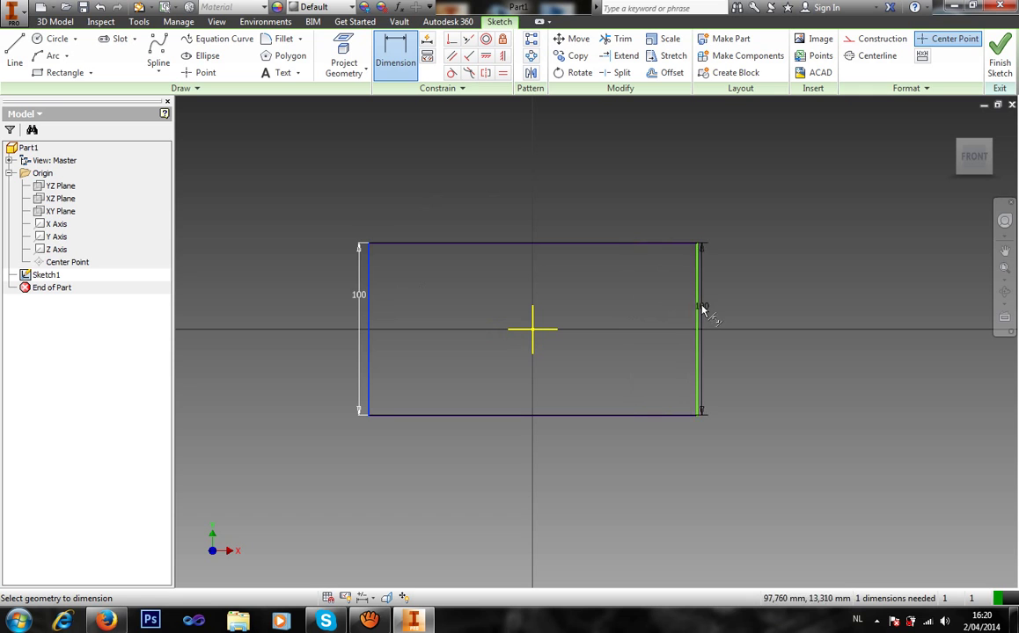
pyautogui.click(698, 313)
pyautogui.click(492, 158)
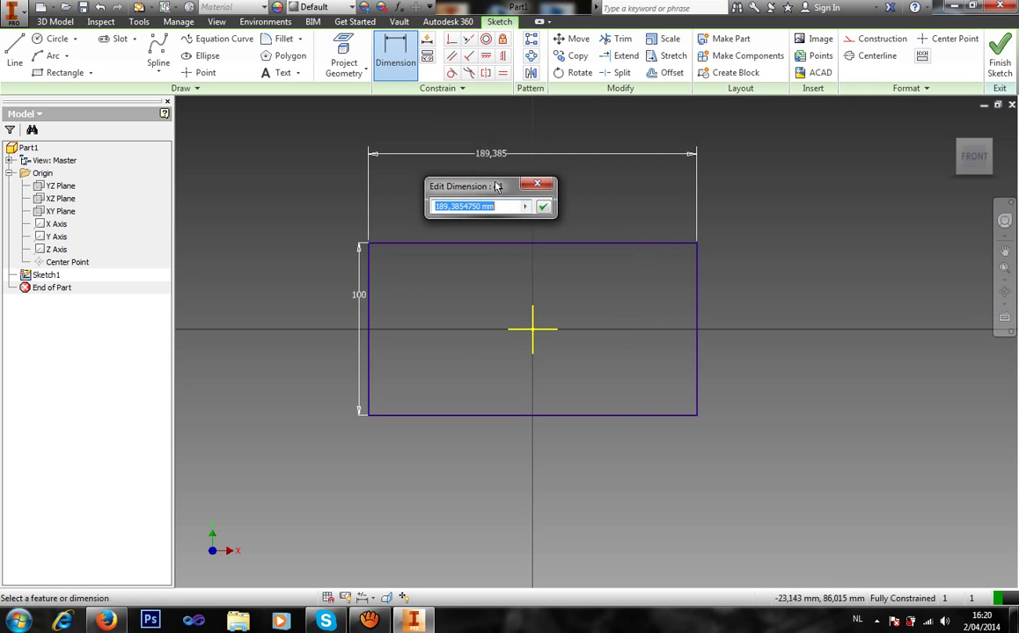
pyautogui.write('200')
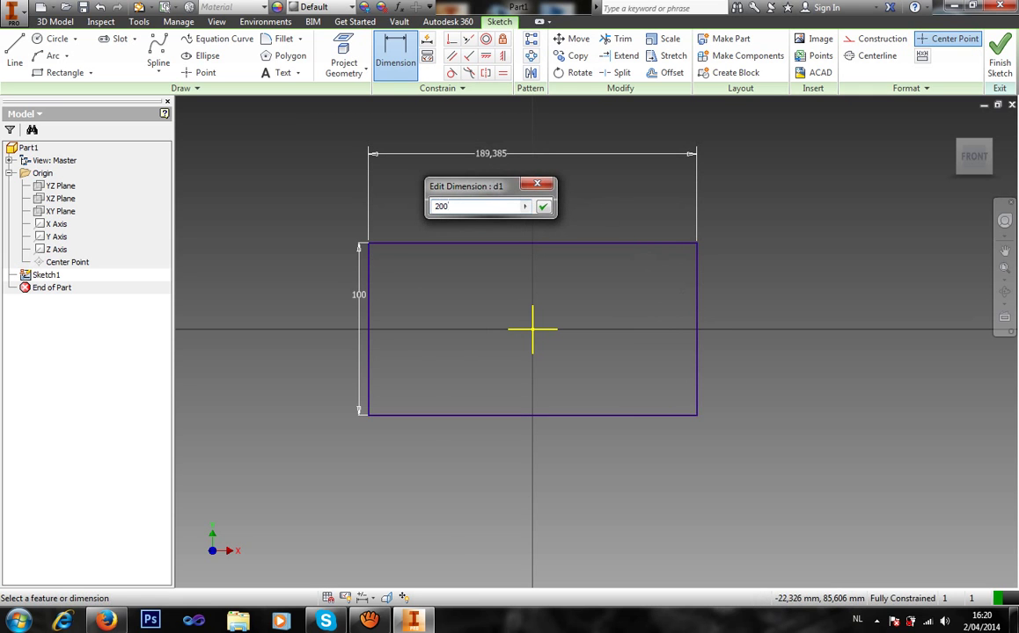
pyautogui.press('Return')
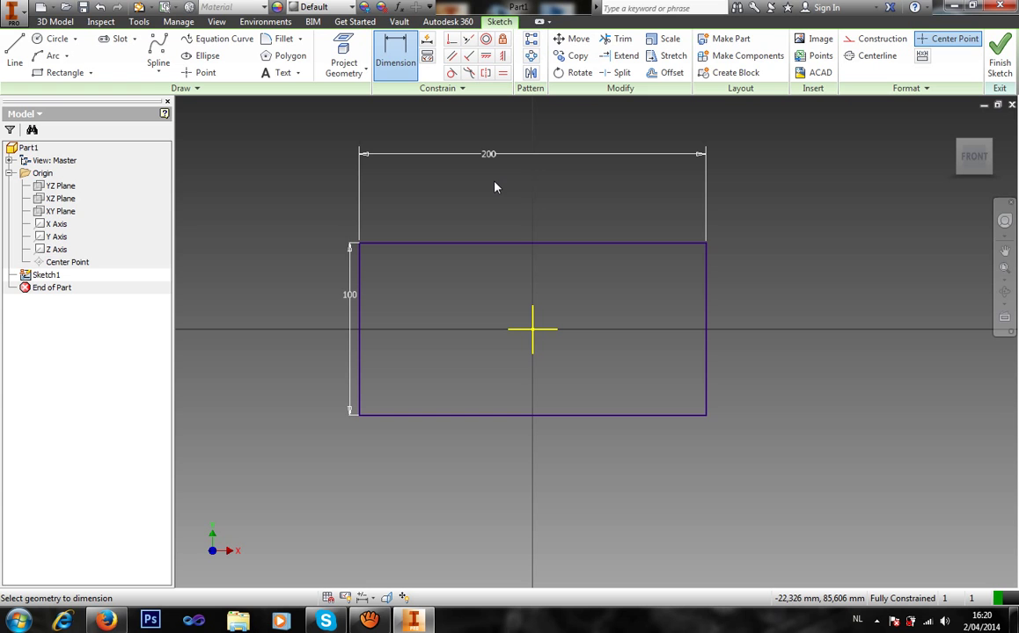
# Finish the sketch and extrude the rectangle 150 mm symmetrically about the sketch plane.
pyautogui.click(999, 58)
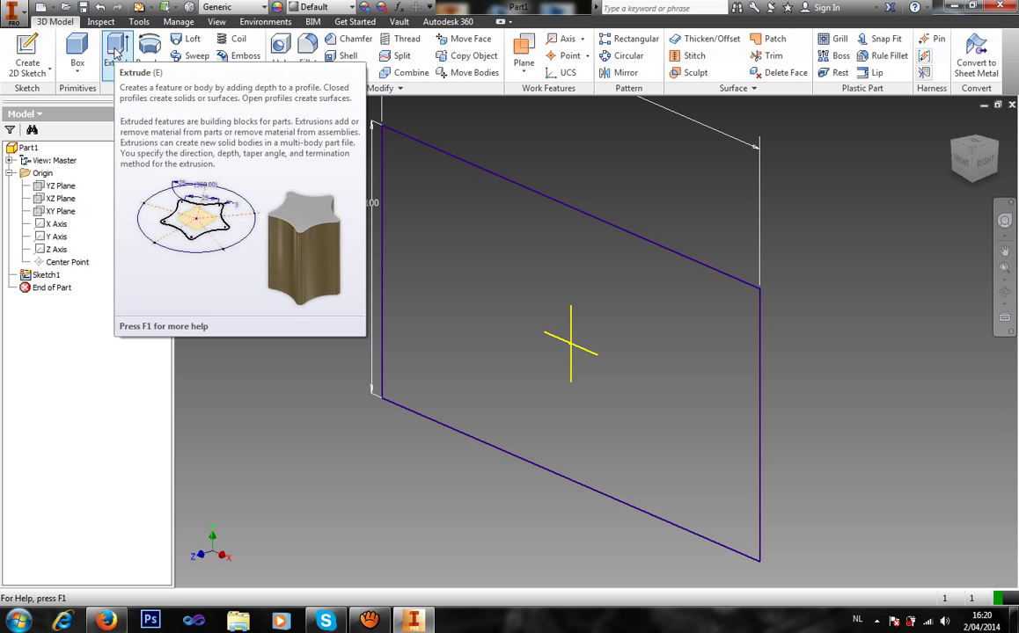
pyautogui.click(117, 51)
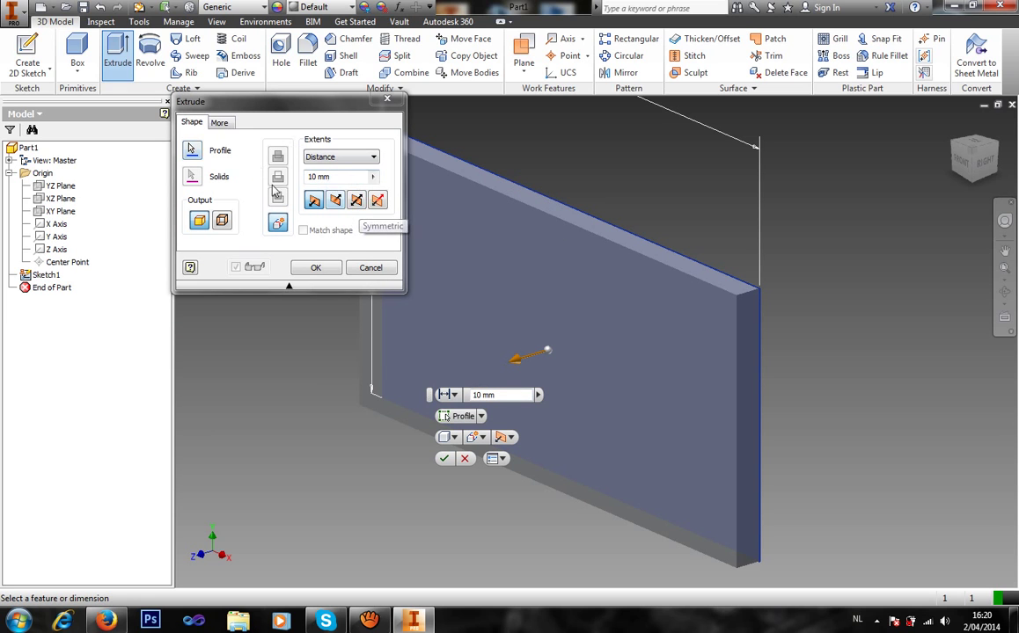
pyautogui.click(366, 204)
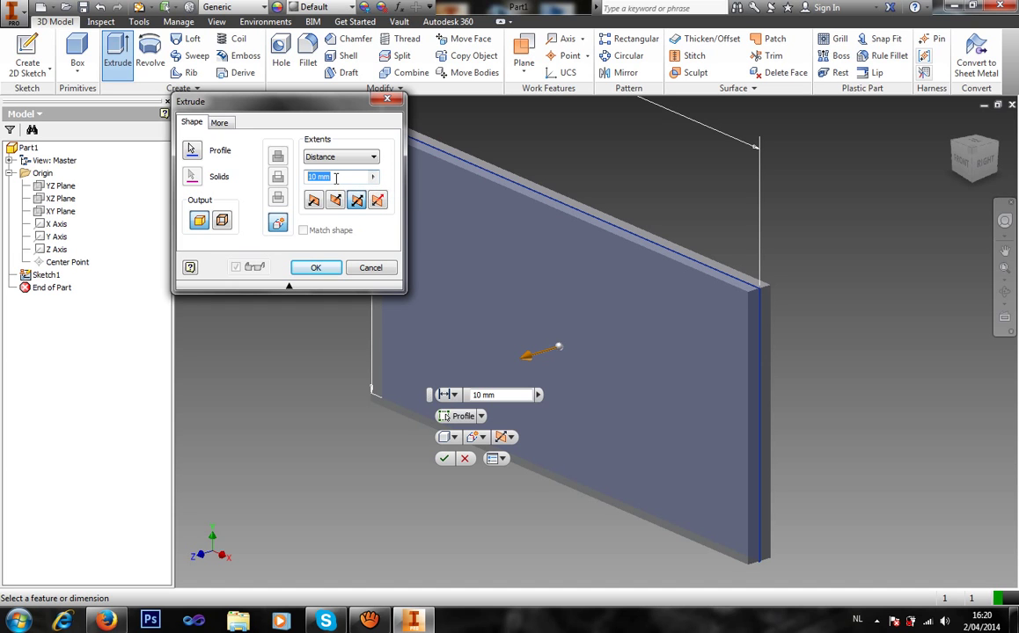
pyautogui.write('150')
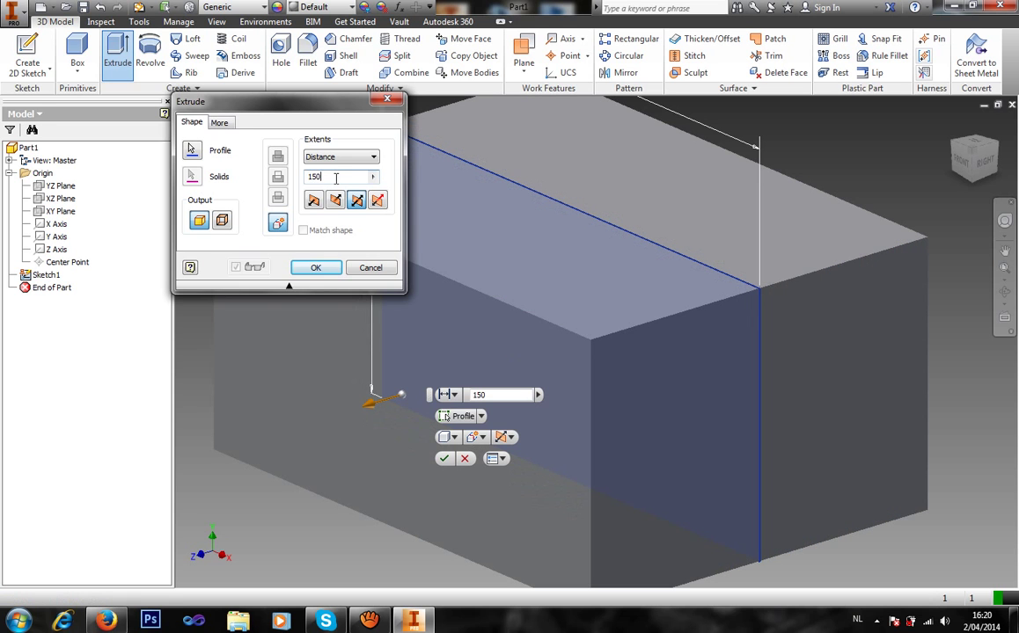
pyautogui.press('Return')
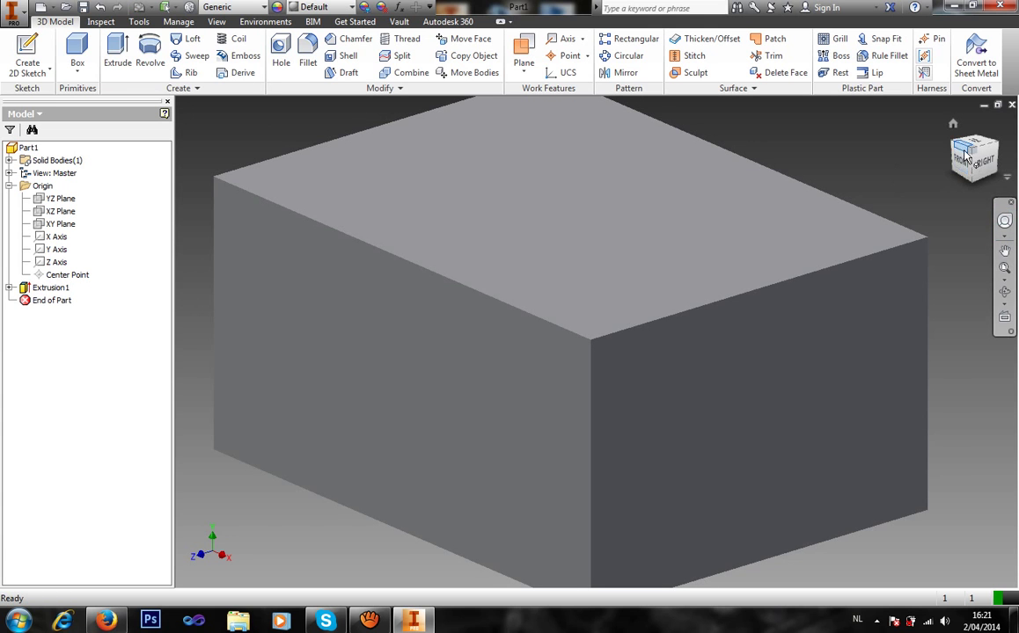
# Show the block in the home view with the Shaded with Edges visual style.
pyautogui.click(961, 165)
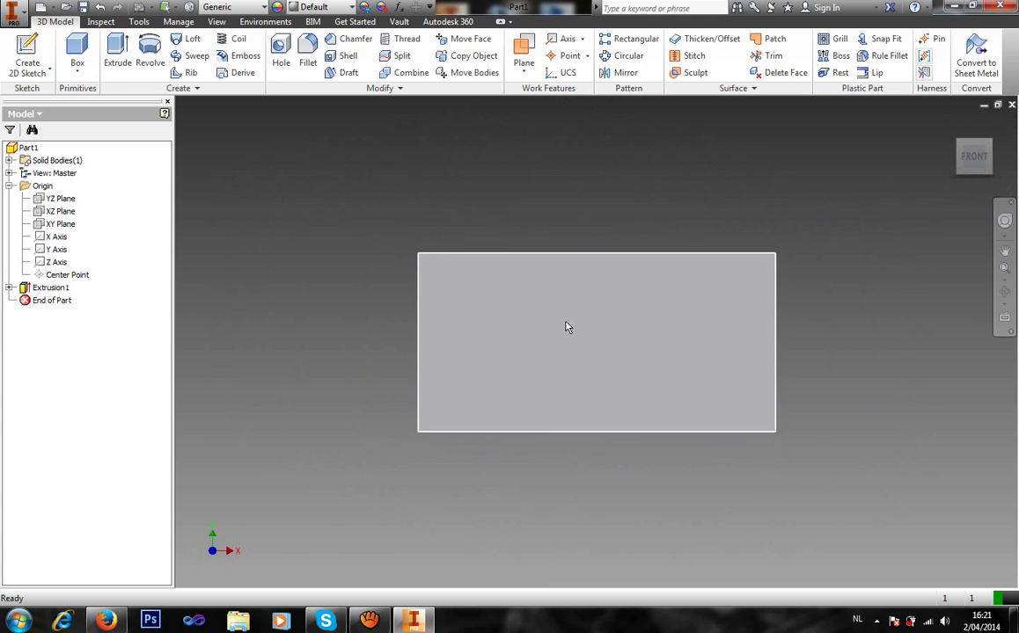
pyautogui.click(954, 125)
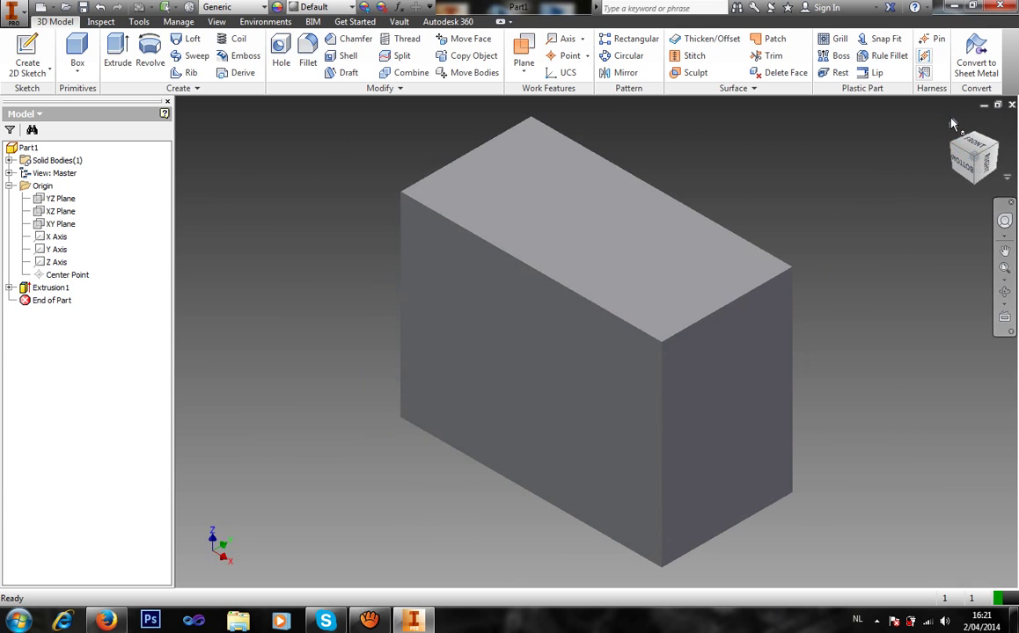
pyautogui.click(217, 22)
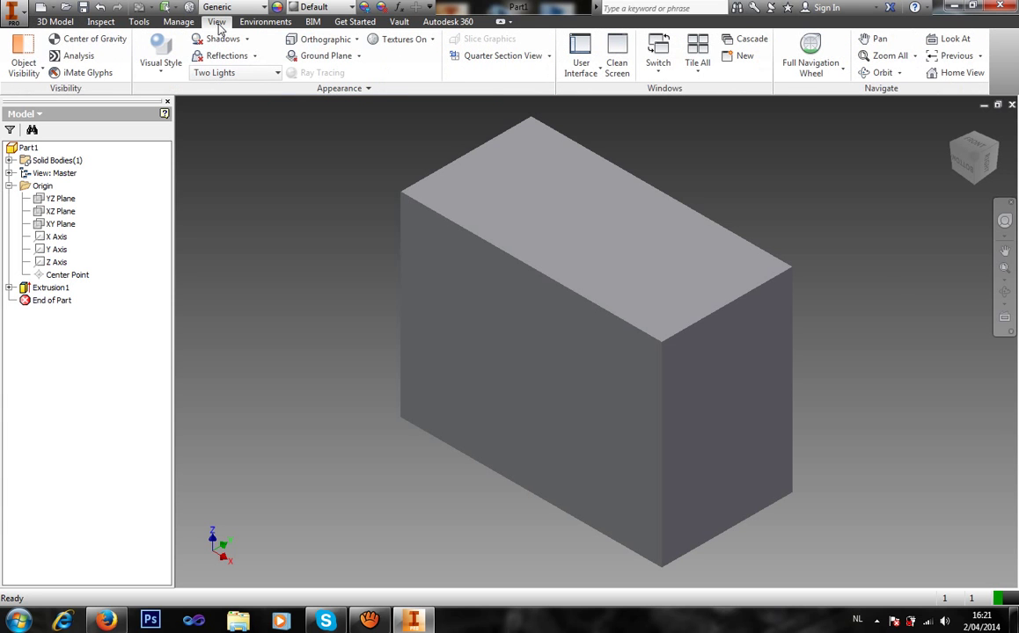
pyautogui.click(162, 67)
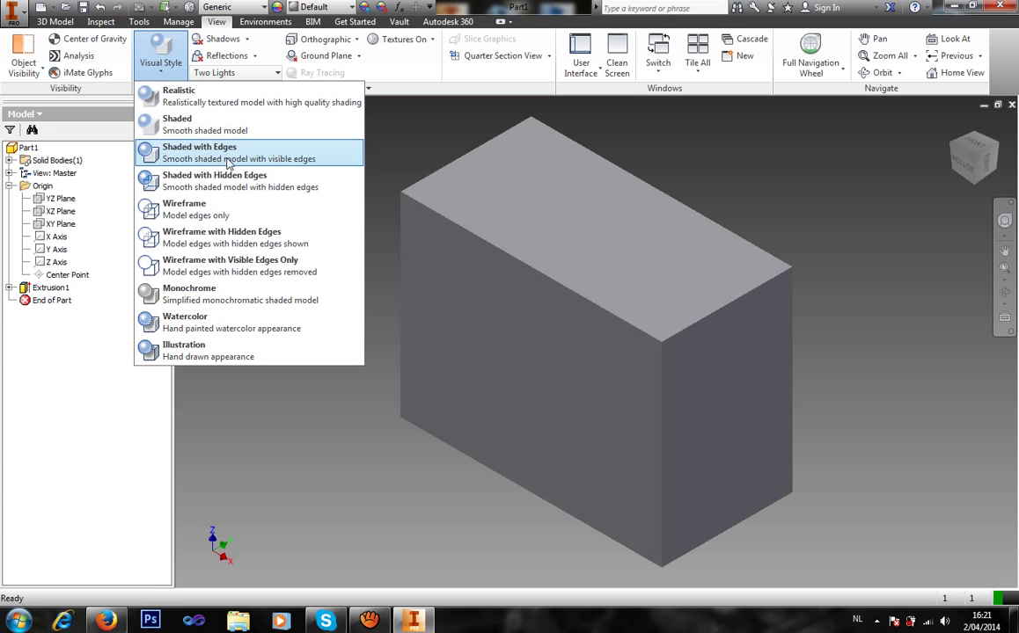
pyautogui.click(227, 163)
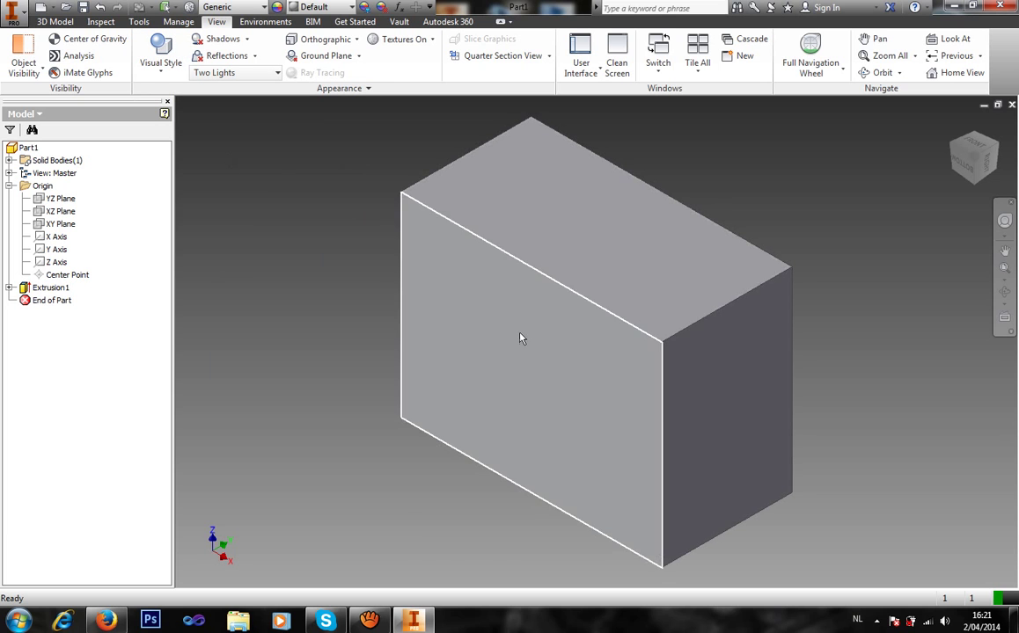
pyautogui.moveTo(957, 123)
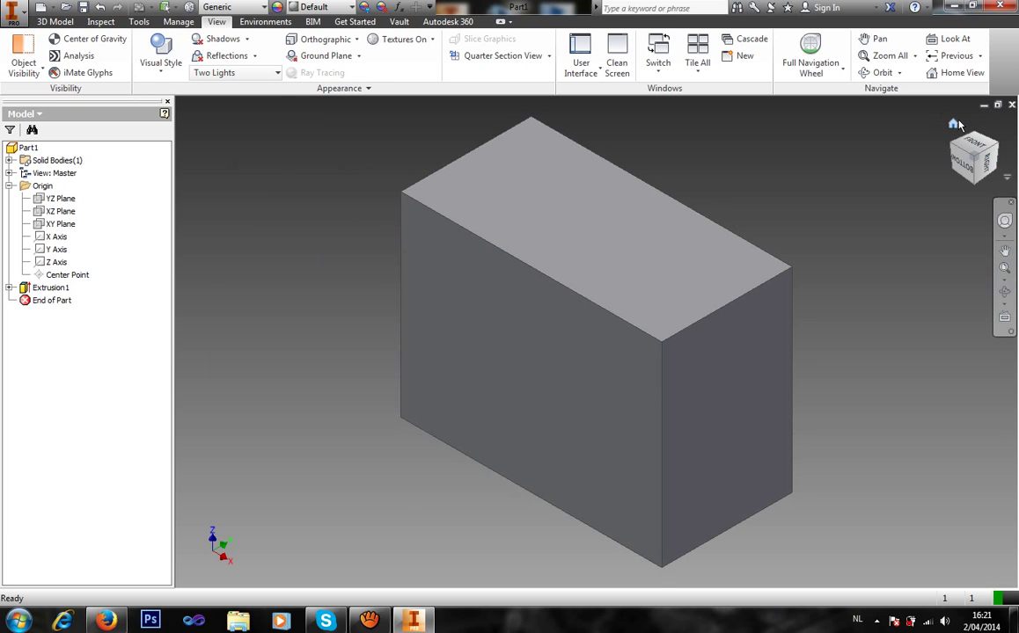
# Start a new 2D sketch on the block's right end face.
pyautogui.click(57, 22)
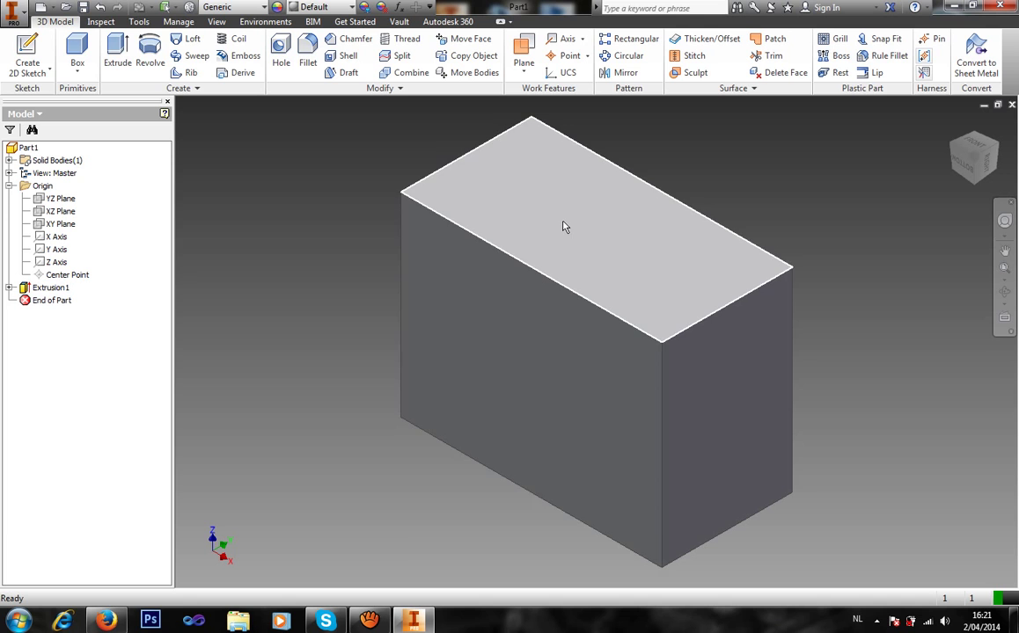
pyautogui.click(9, 187)
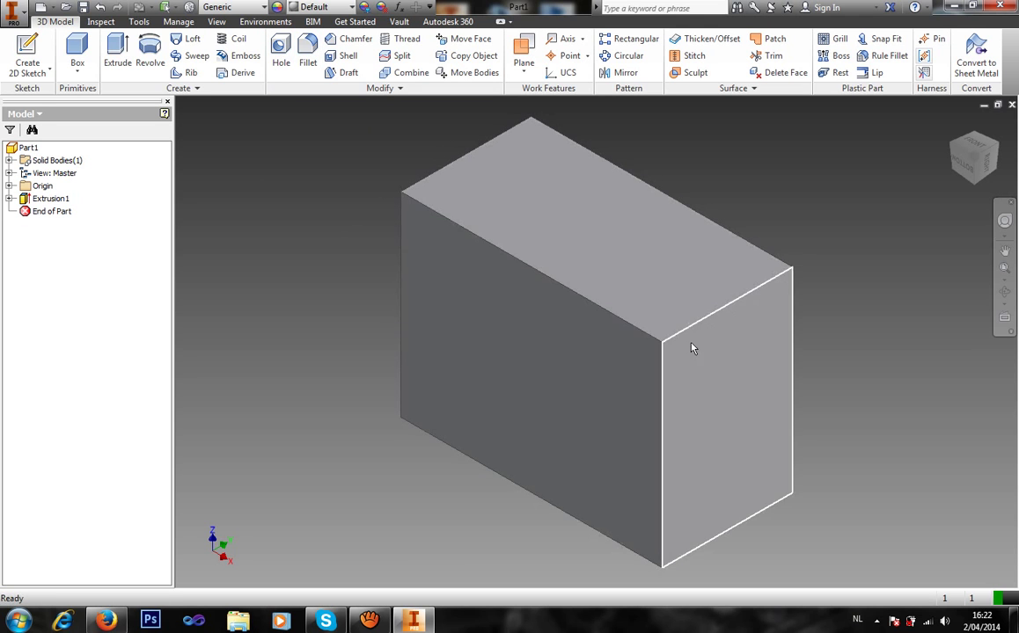
pyautogui.click(761, 425)
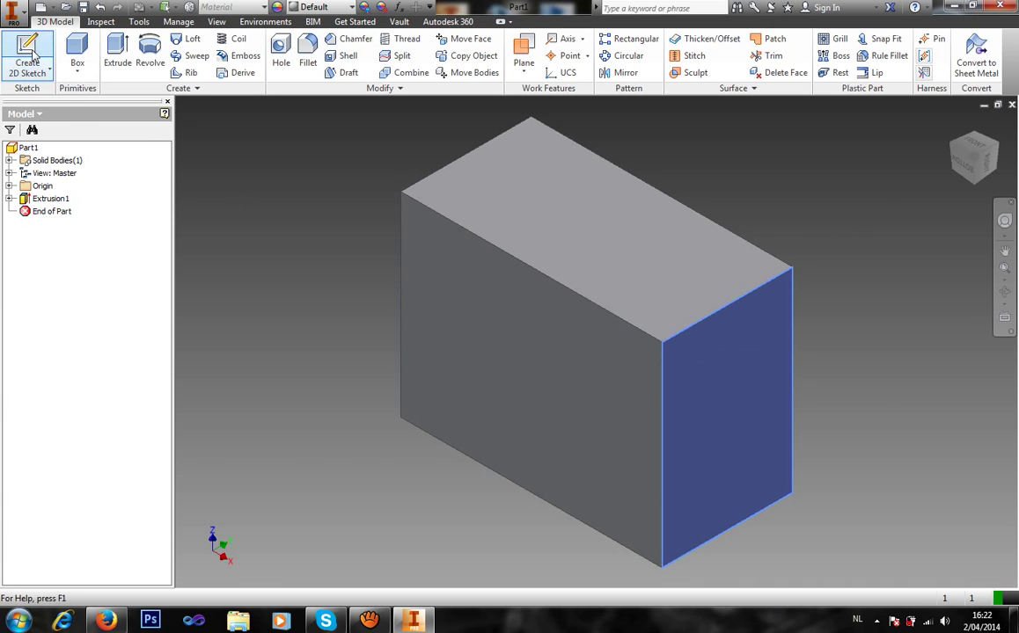
pyautogui.click(32, 55)
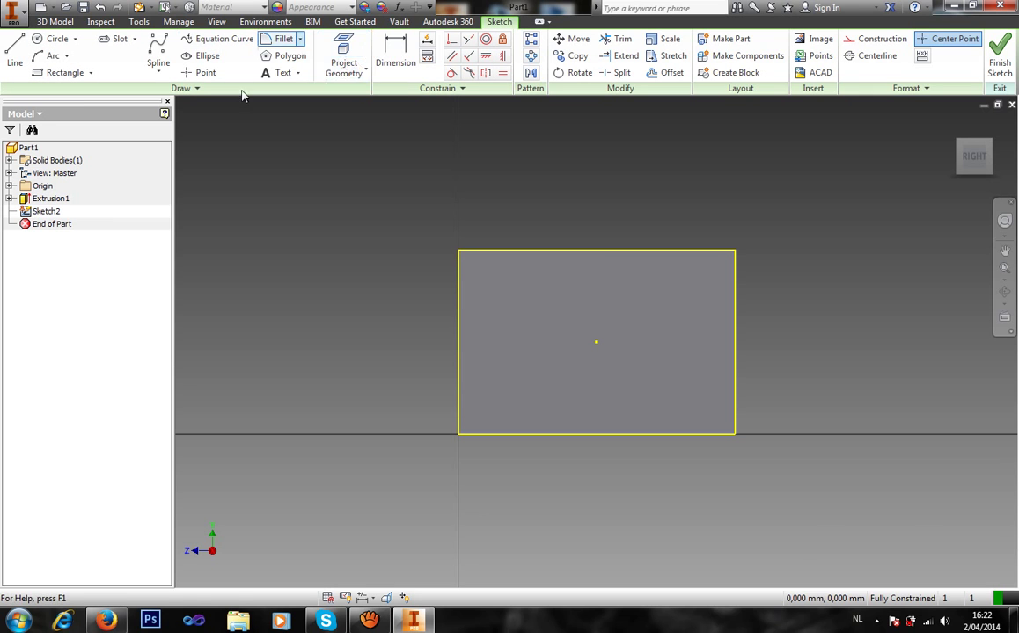
# Project the origin's Y Axis and Z Axis into the right-face sketch as reference lines.
pyautogui.click(343, 57)
pyautogui.click(9, 185)
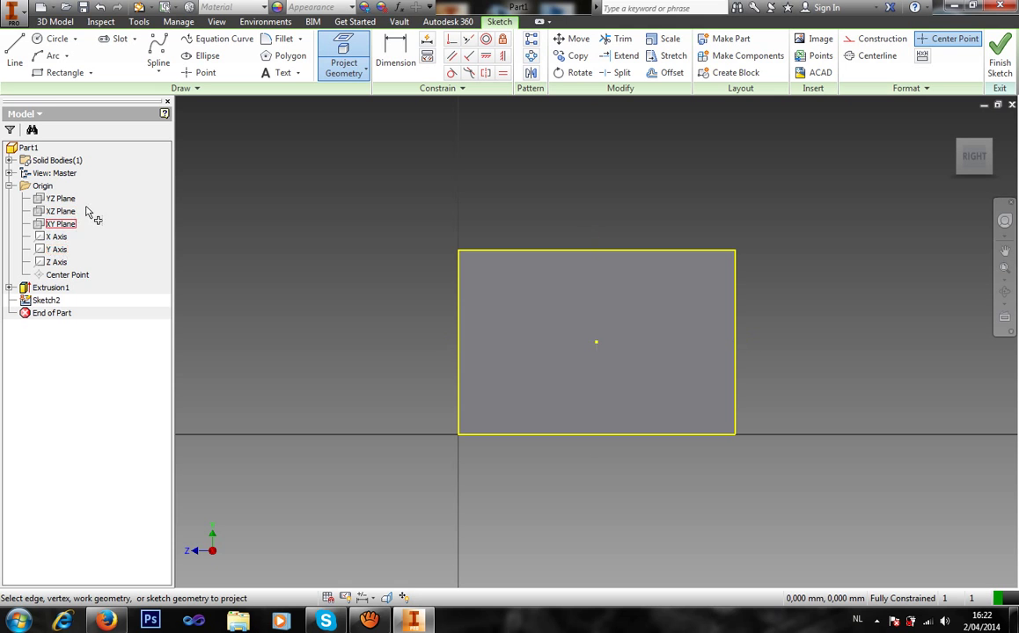
pyautogui.click(67, 252)
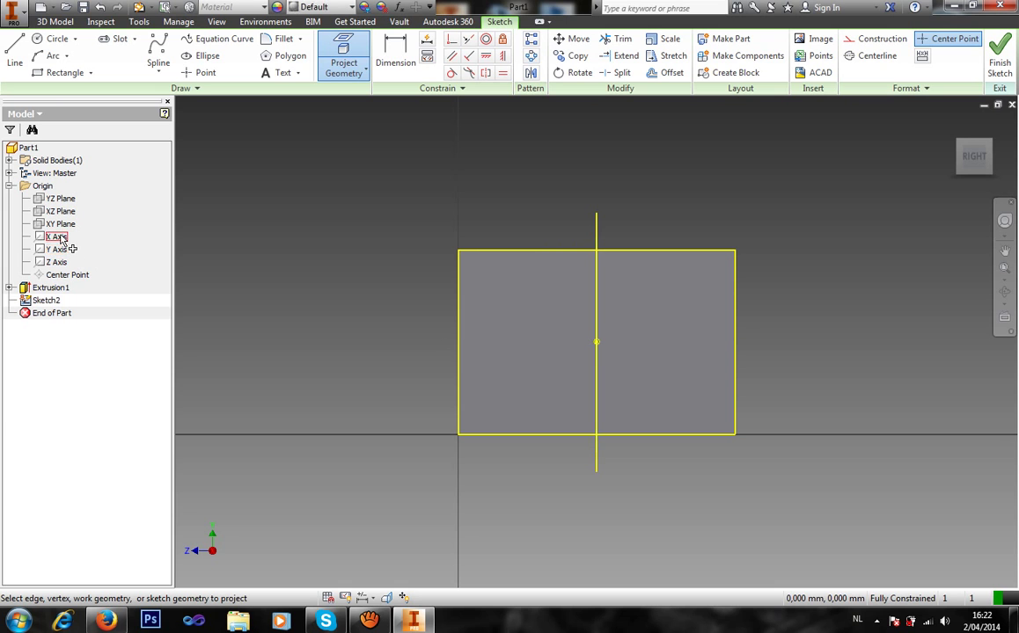
pyautogui.click(58, 263)
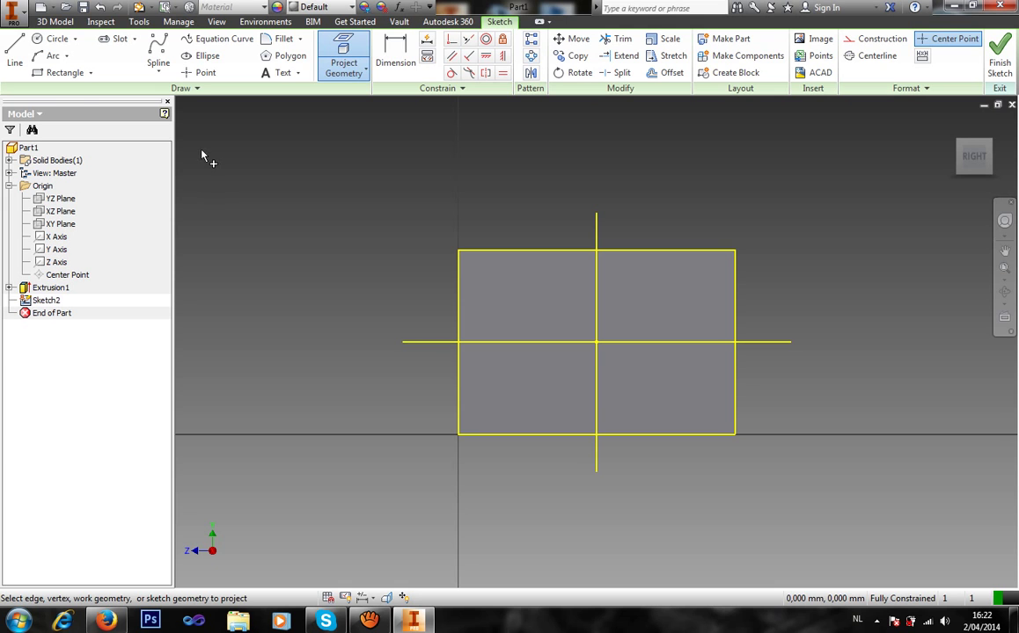
# Sketch a circle about 10 mm in diameter just inside the upper-left corner of the block's right face.
pyautogui.click(58, 42)
pyautogui.scroll(5, 467, 272)
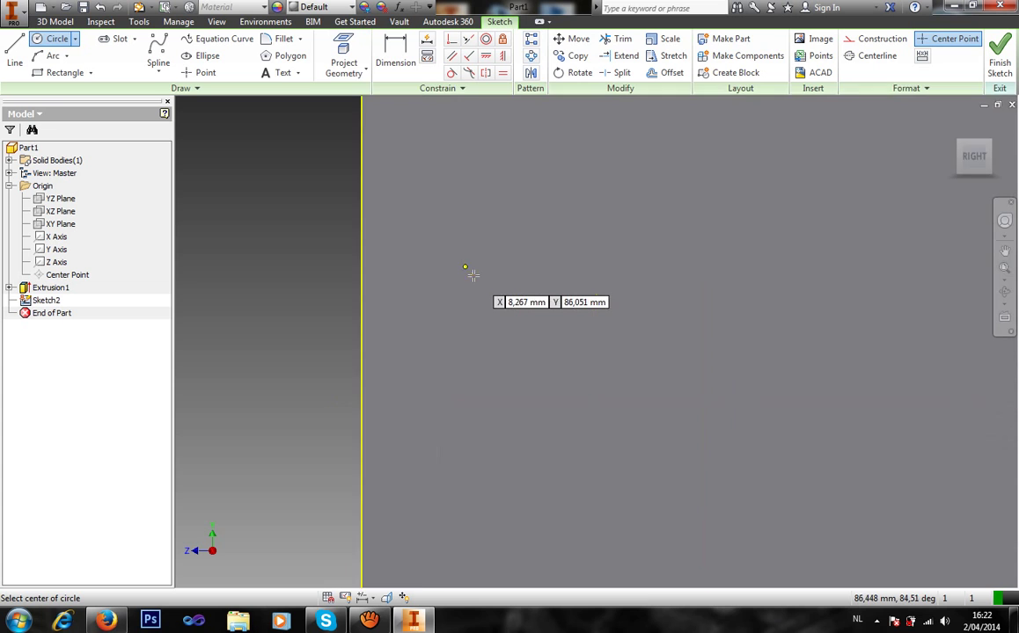
pyautogui.scroll(-3, 457, 255)
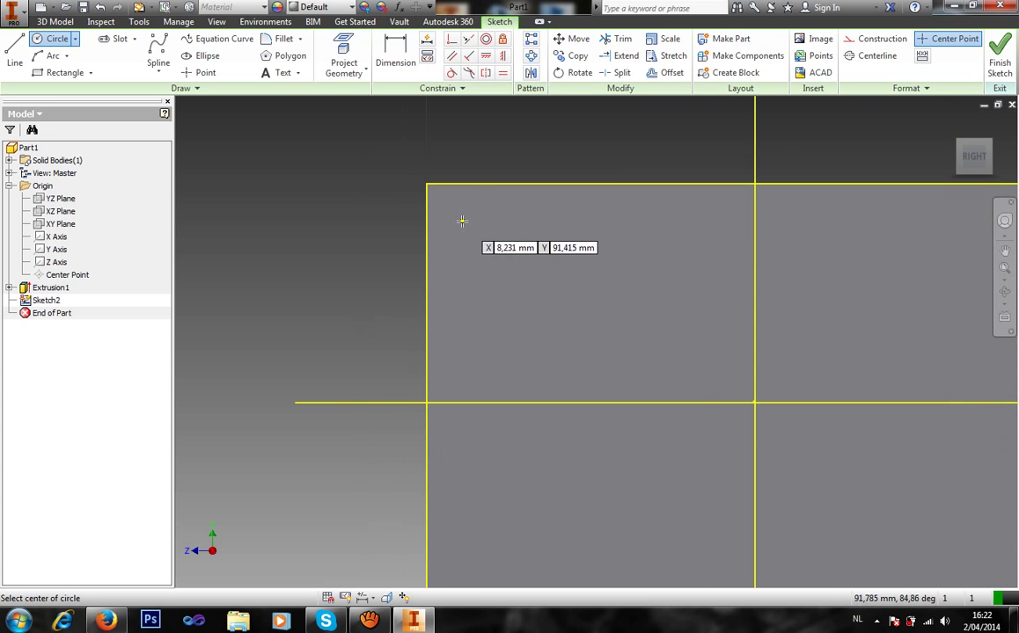
pyautogui.click(462, 221)
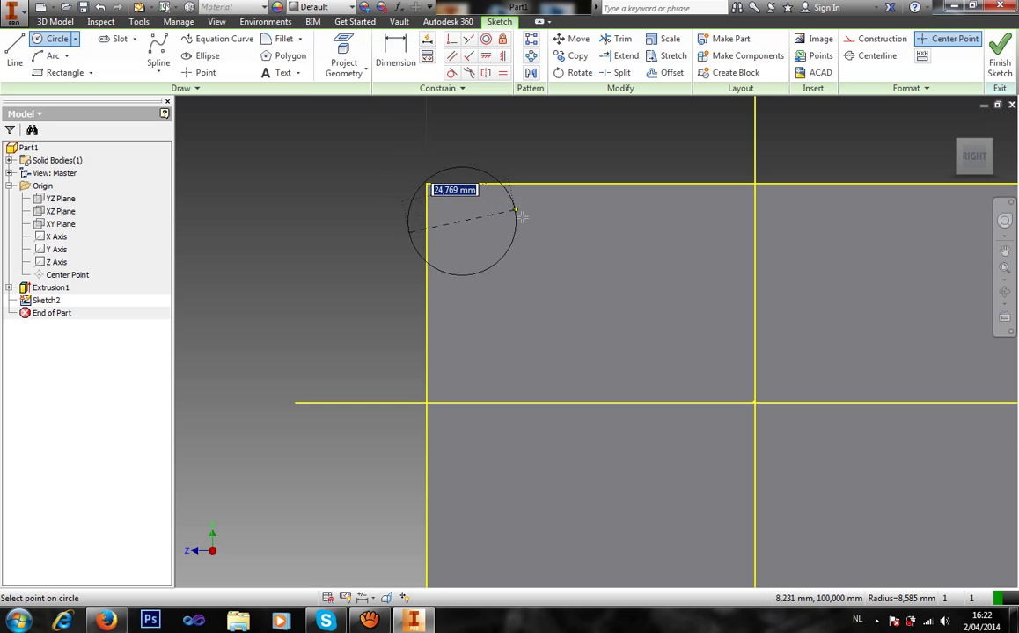
pyautogui.click(475, 237)
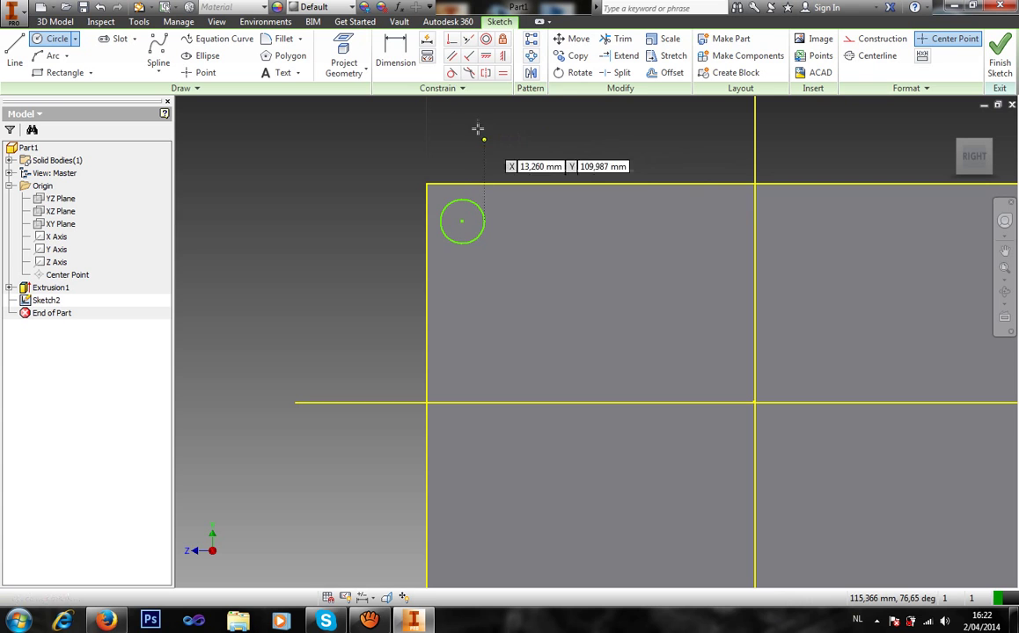
# Make the circle tangent to the right face's upper edge and left edge.
pyautogui.click(451, 74)
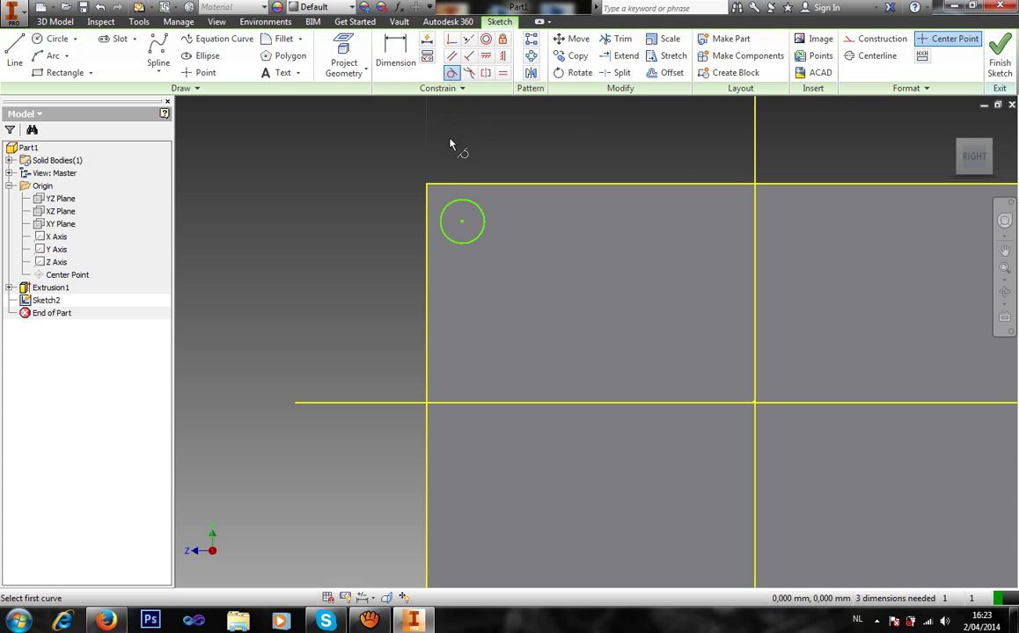
pyautogui.click(468, 203)
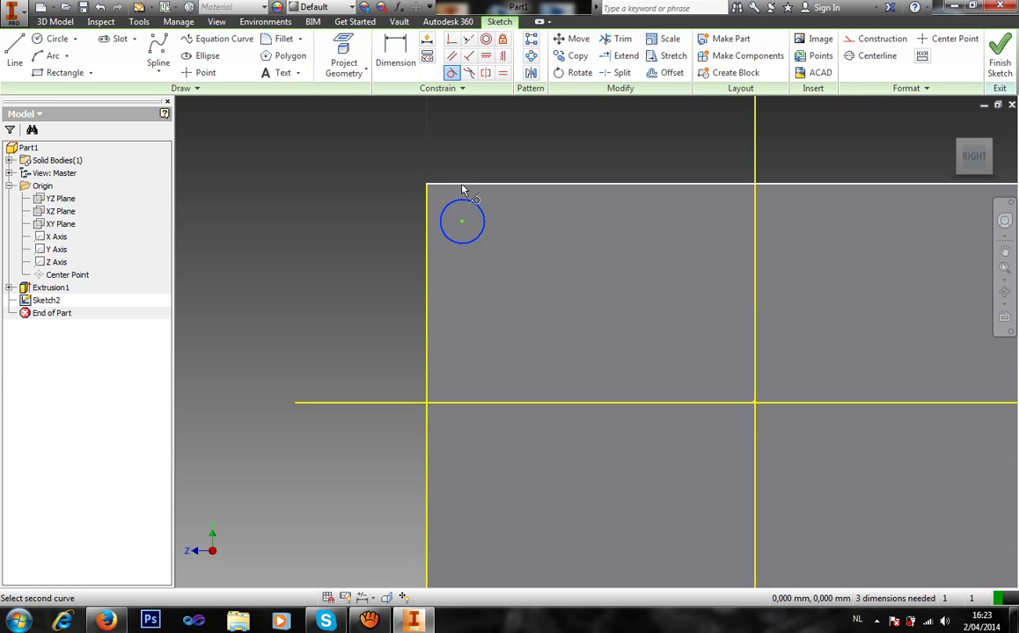
pyautogui.click(463, 184)
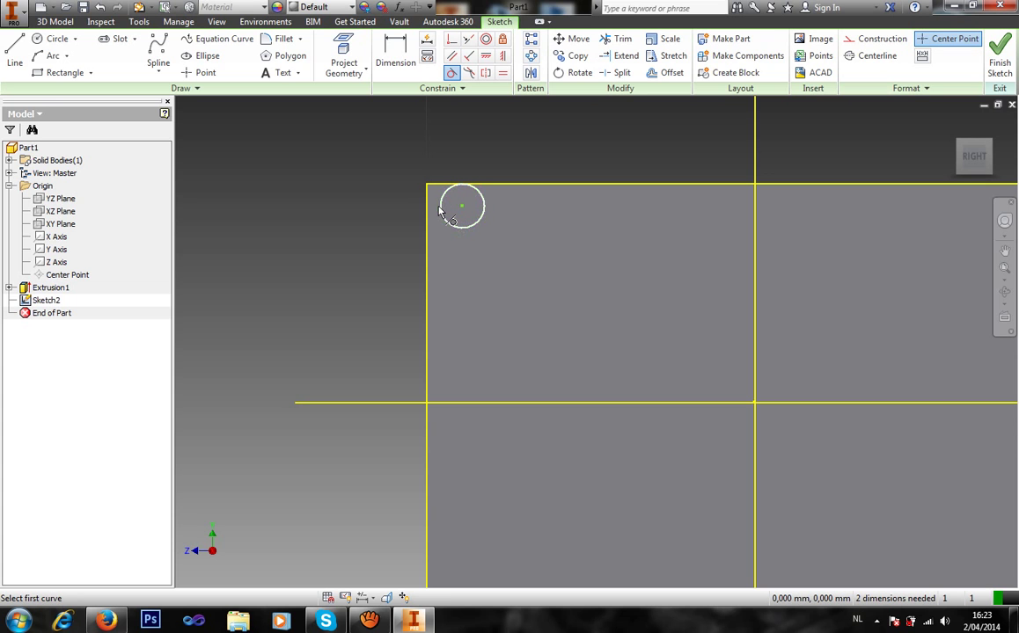
pyautogui.click(440, 210)
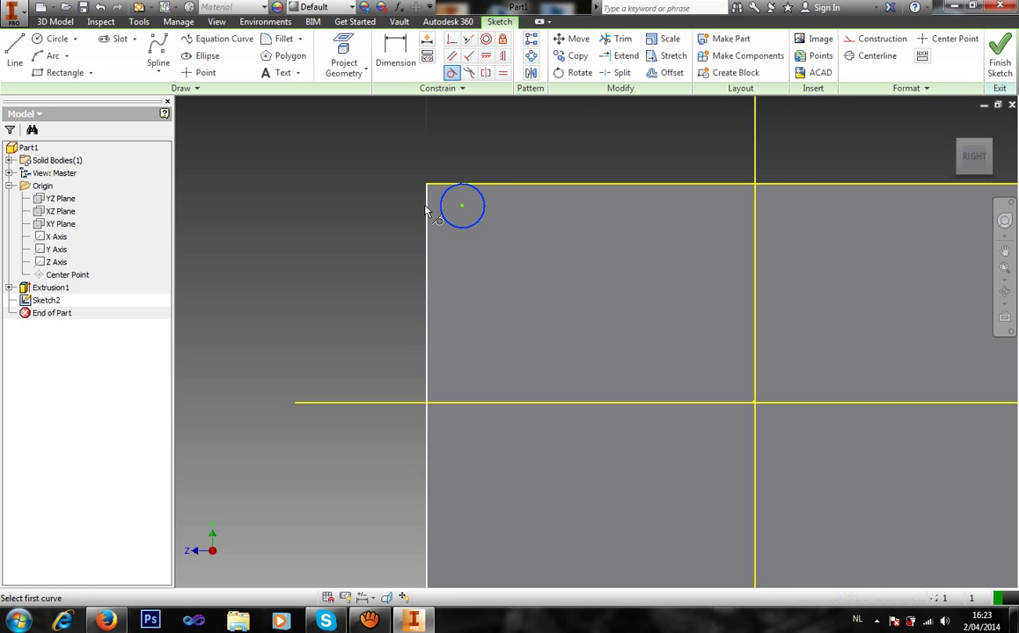
pyautogui.click(426, 211)
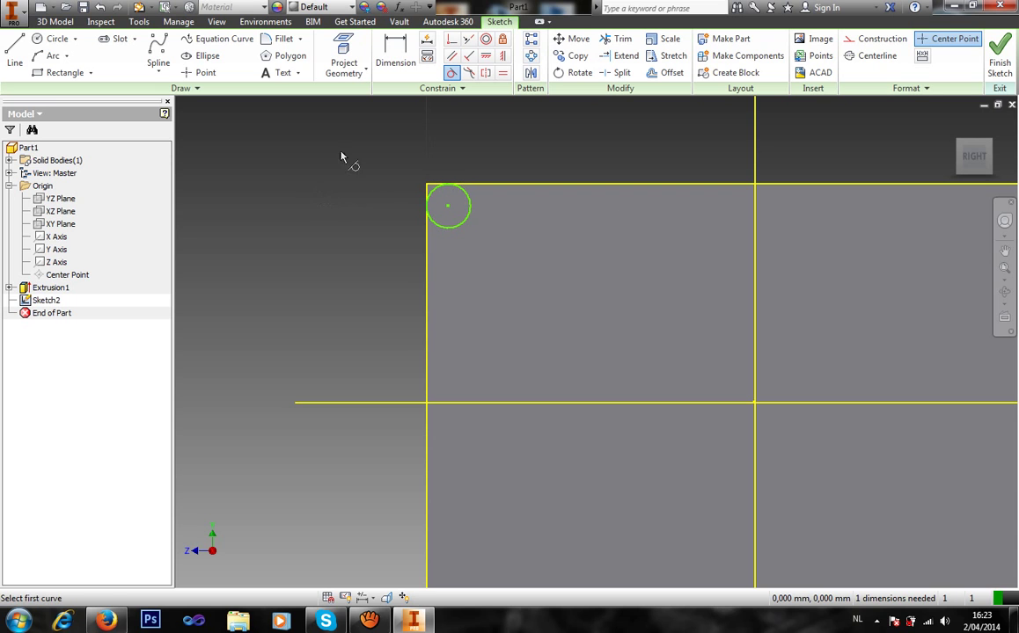
# Dimension the corner circle's diameter as 10 mm and finish the sketch.
pyautogui.click(395, 55)
pyautogui.click(473, 212)
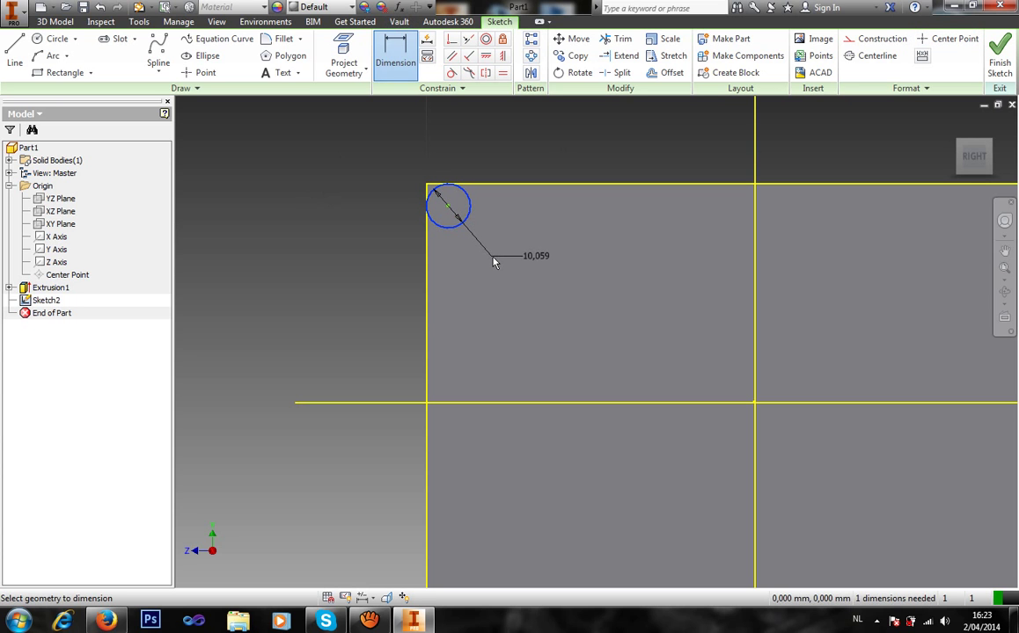
pyautogui.click(492, 262)
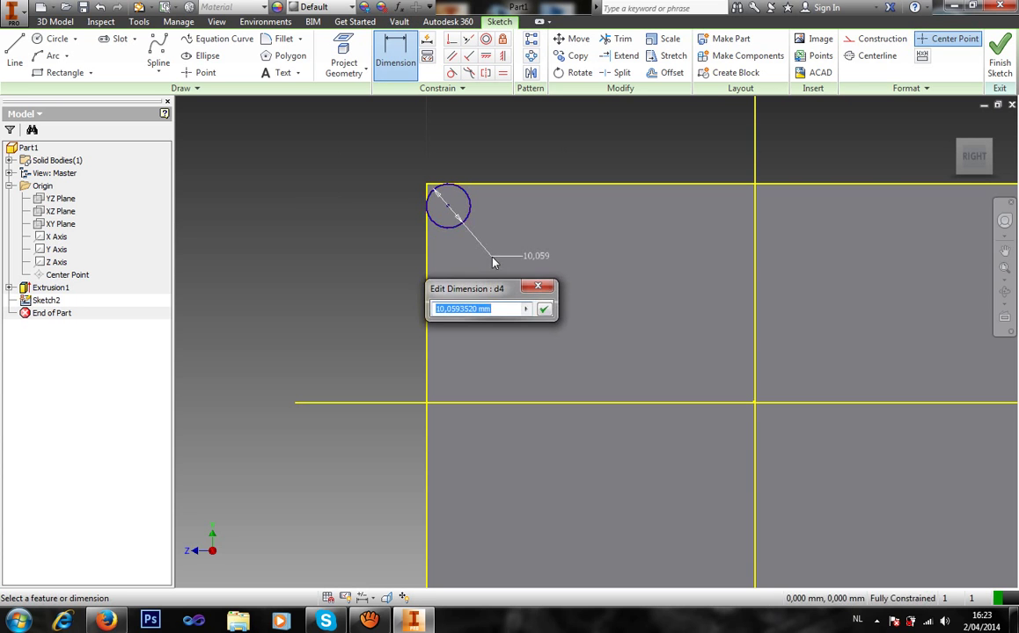
pyautogui.write('10')
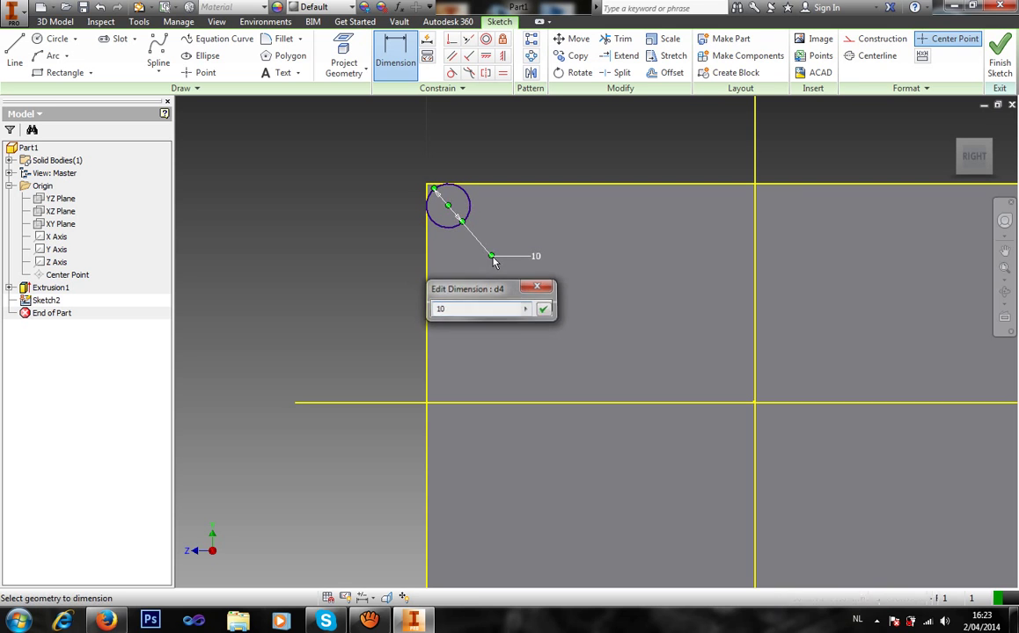
pyautogui.press('Return')
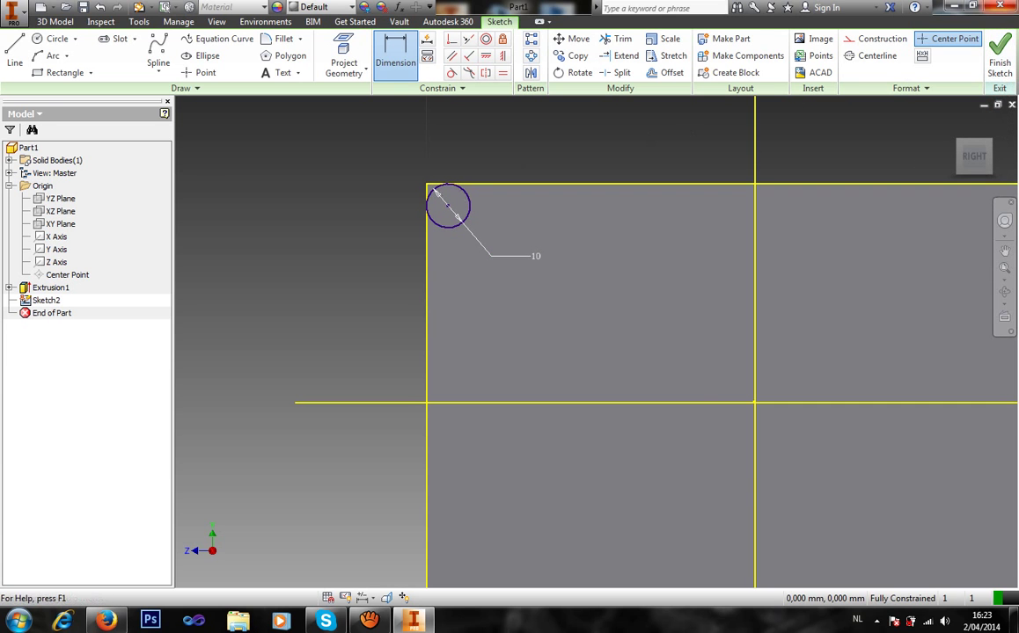
pyautogui.click(999, 58)
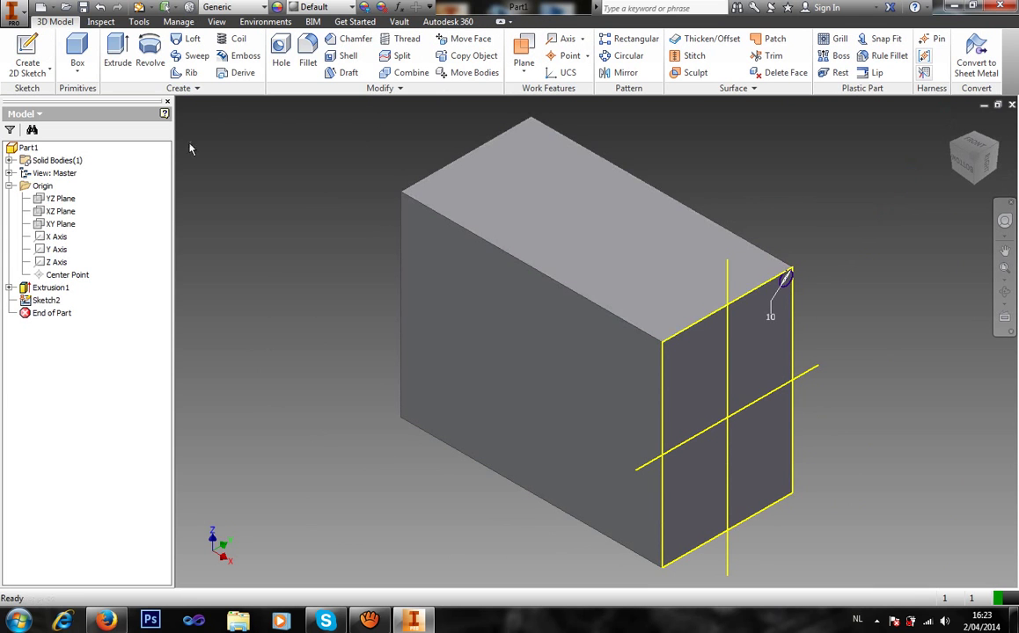
pyautogui.scroll(3, 735, 280)
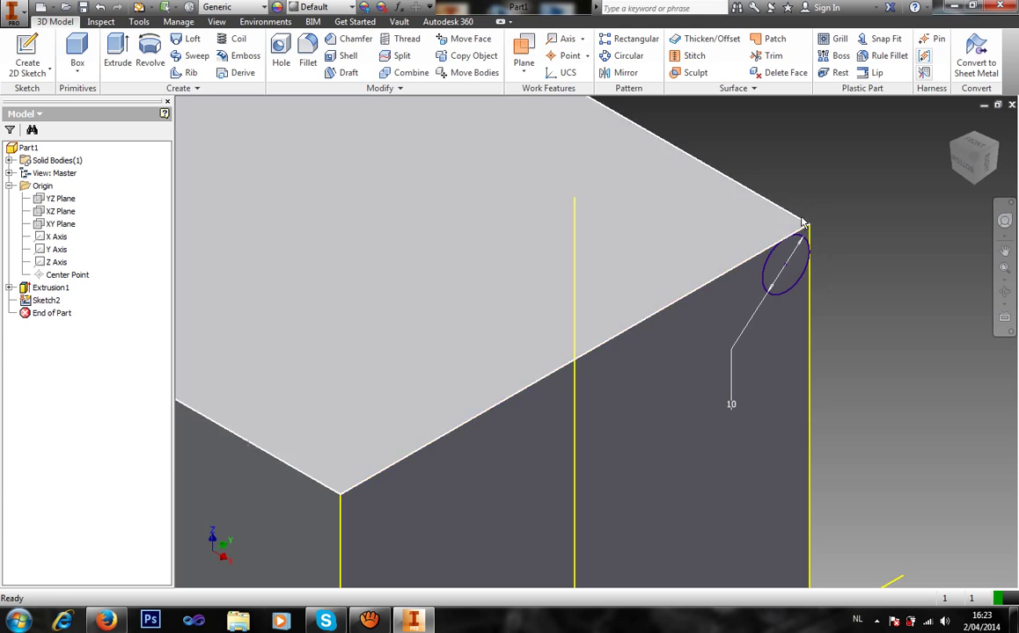
pyautogui.click(117, 51)
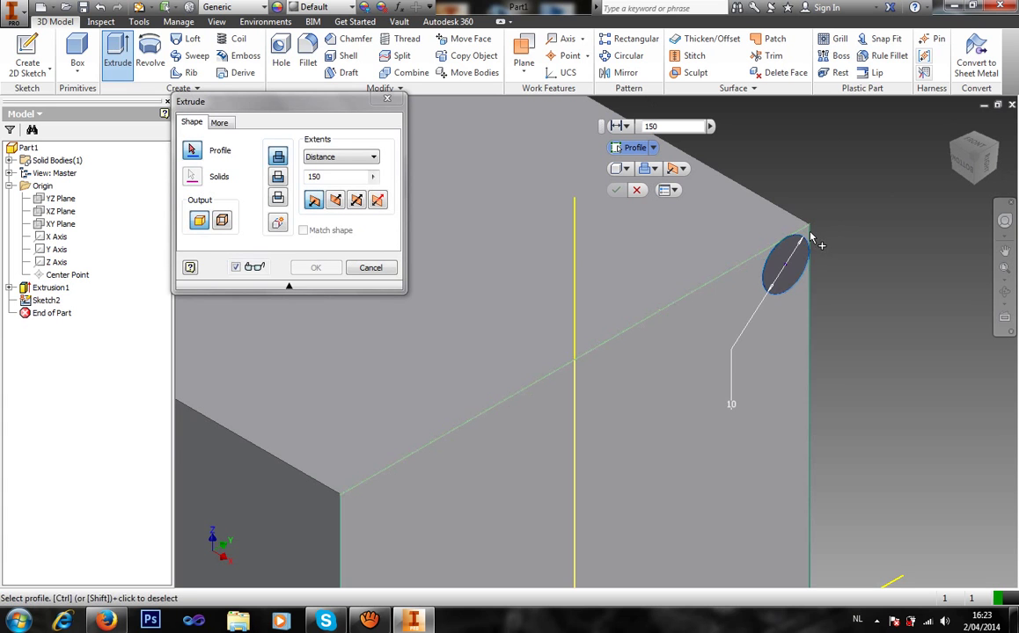
pyautogui.click(370, 268)
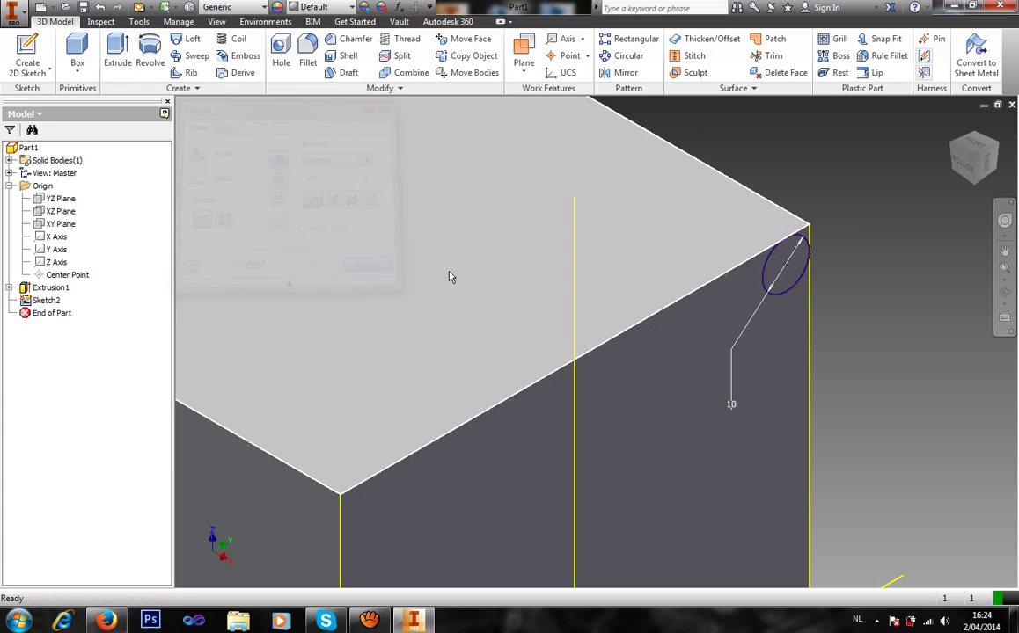
# Reopen Sketch2 on the right face for editing and bring the circle's corner into view.
pyautogui.click(53, 301)
pyautogui.click(62, 338)
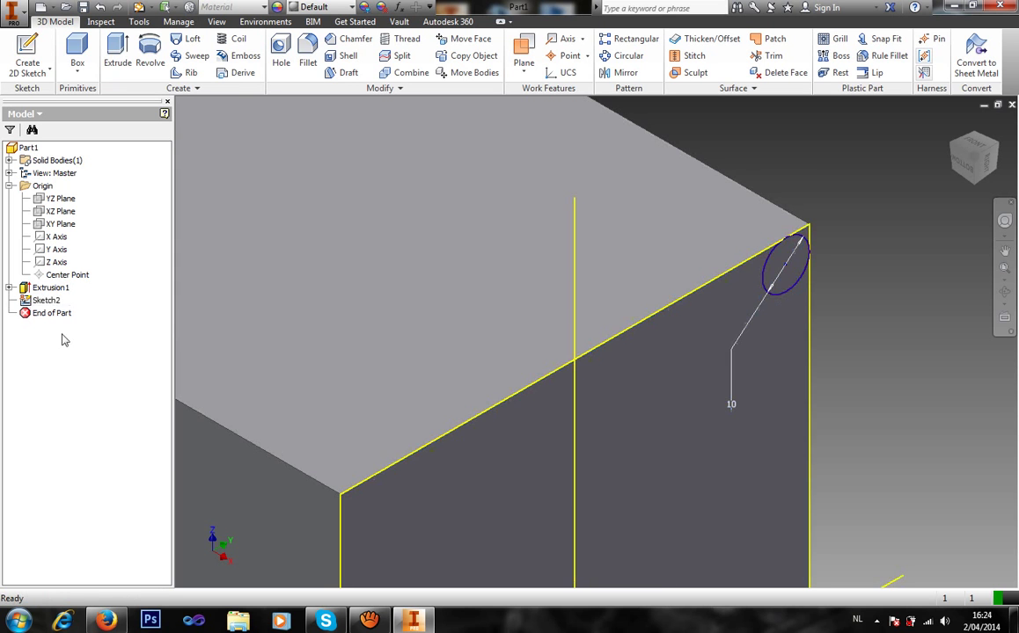
pyautogui.click(58, 298)
pyautogui.doubleClick(60, 301)
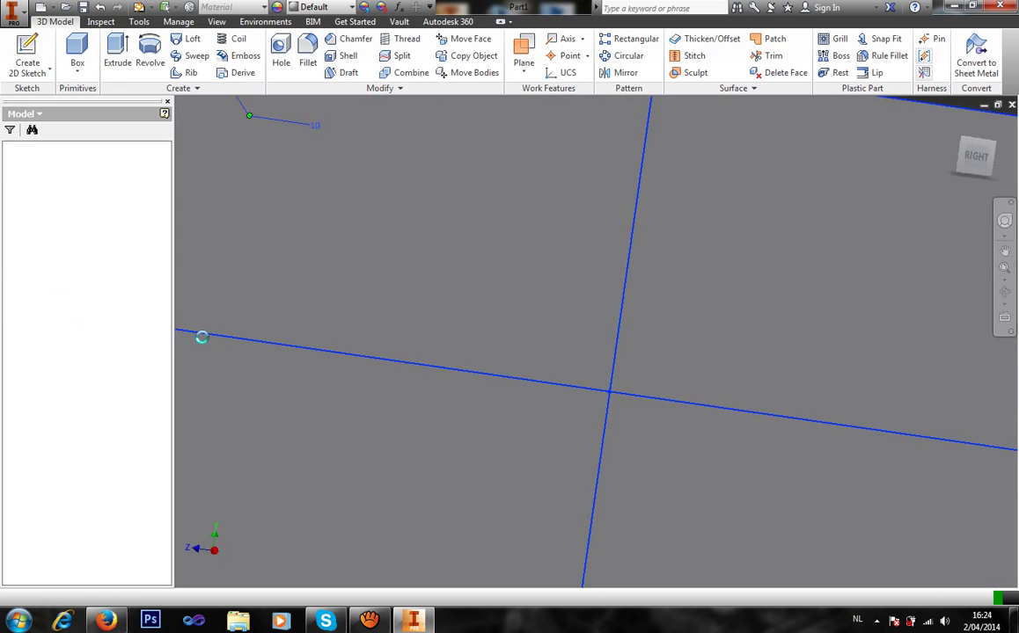
pyautogui.moveTo(253, 221); pyautogui.dragTo(385, 324)
pyautogui.moveTo(303, 216); pyautogui.dragTo(1012, 492, button='middle')
pyautogui.moveTo(733, 211); pyautogui.dragTo(507, 196, button='middle')
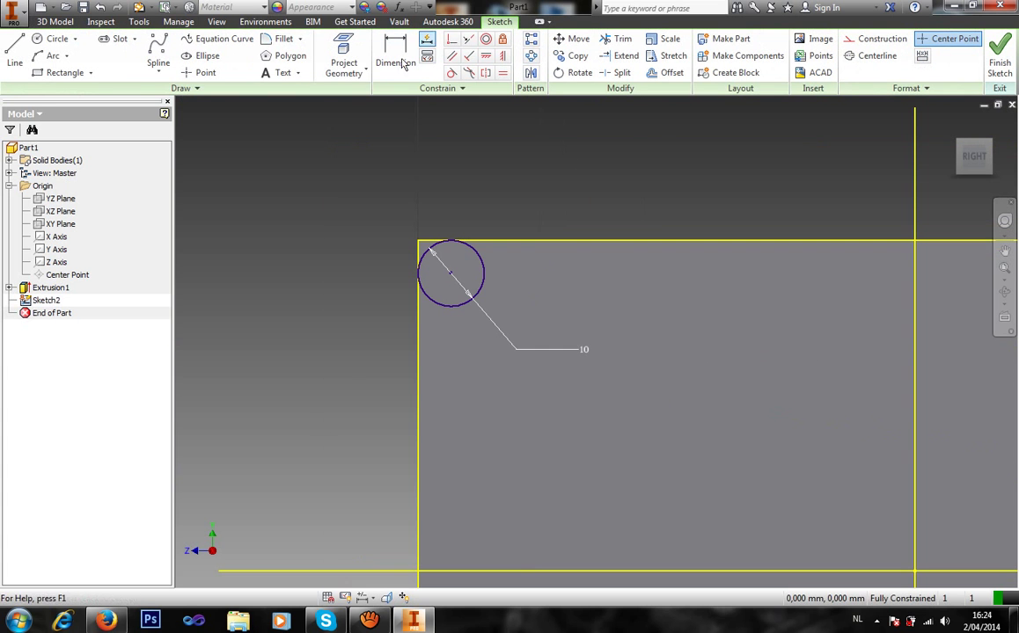
# Draw two lines from the face's corner to the circle's tangent points on both edges, and finish the sketch.
pyautogui.click(14, 55)
pyautogui.click(450, 239)
pyautogui.doubleClick(413, 240)
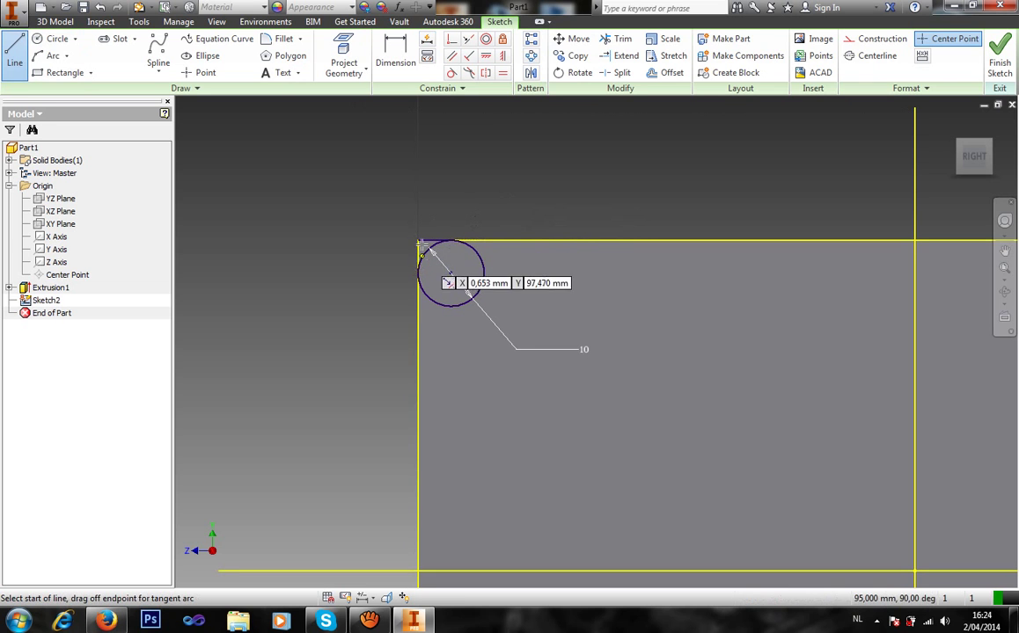
pyautogui.click(416, 240)
pyautogui.doubleClick(418, 270)
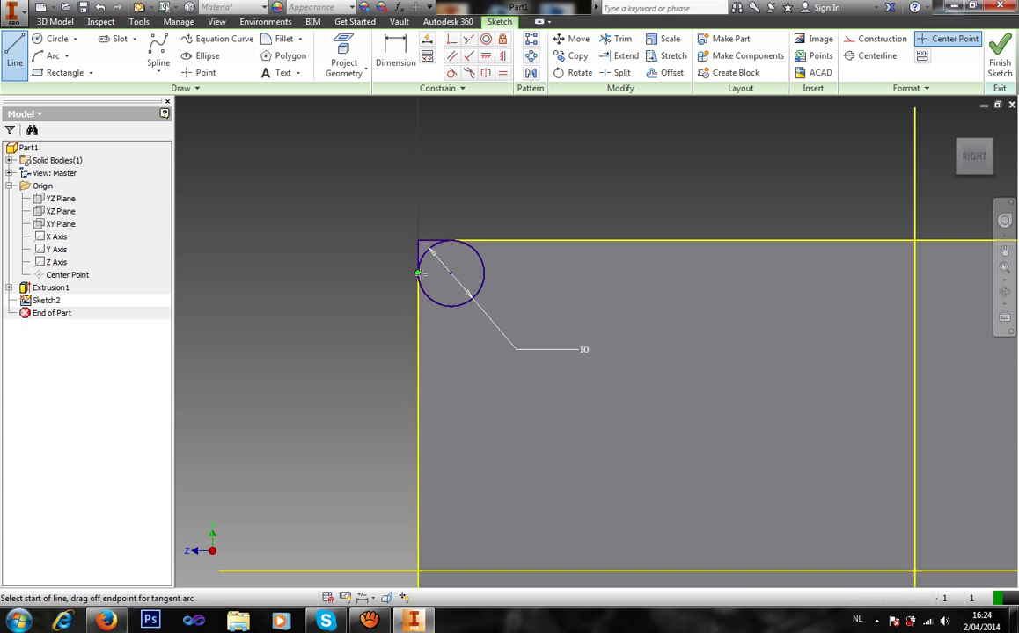
pyautogui.click(999, 58)
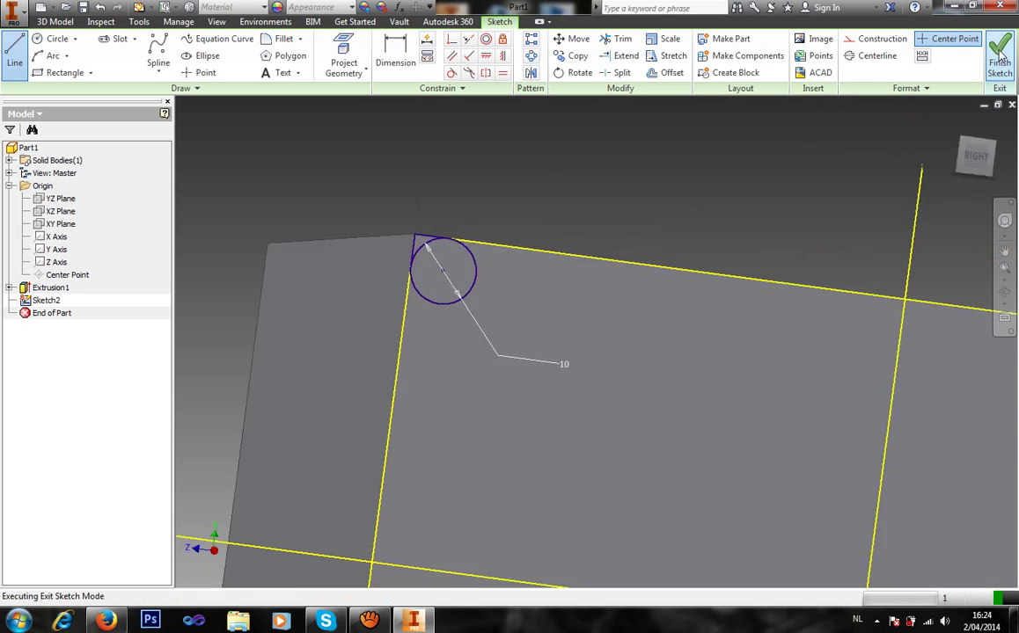
# Extrude the small corner region outside the circle as a cut into the block with the extent set to All.
pyautogui.click(118, 53)
pyautogui.click(803, 228)
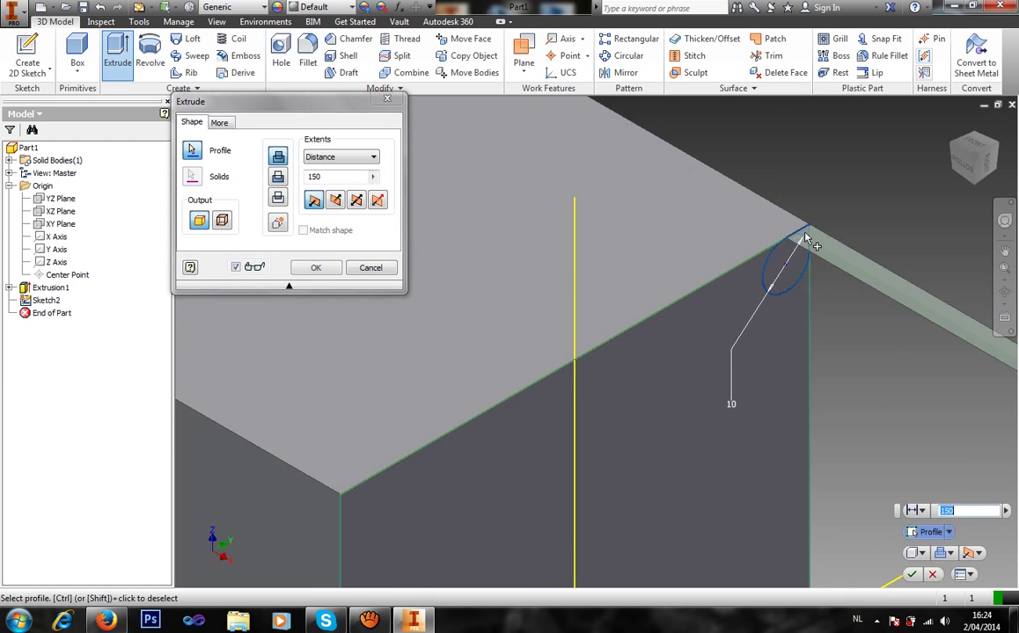
pyautogui.scroll(-2, 568, 273)
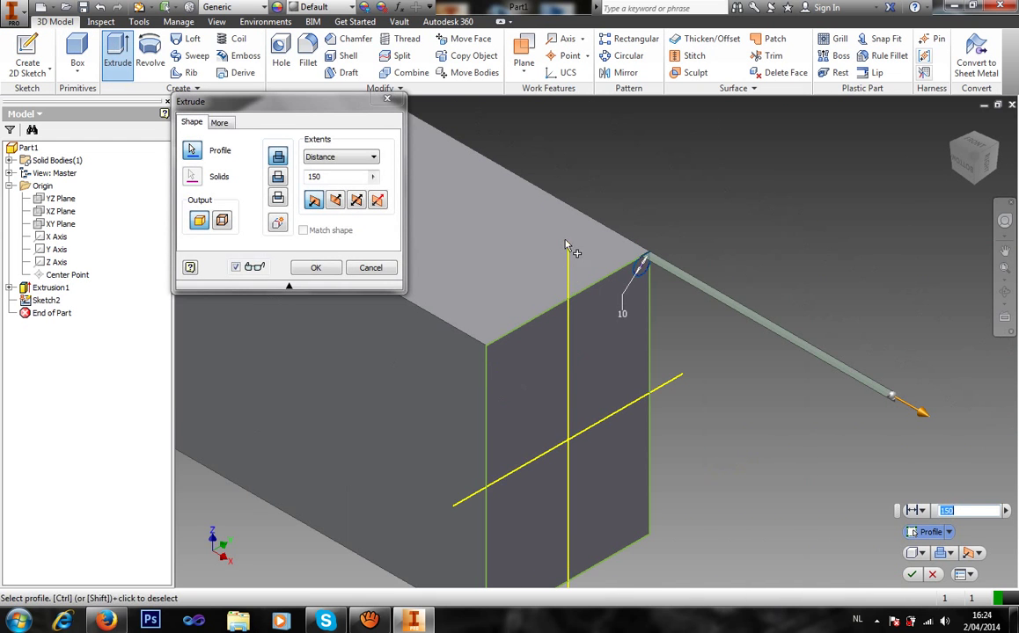
pyautogui.click(279, 178)
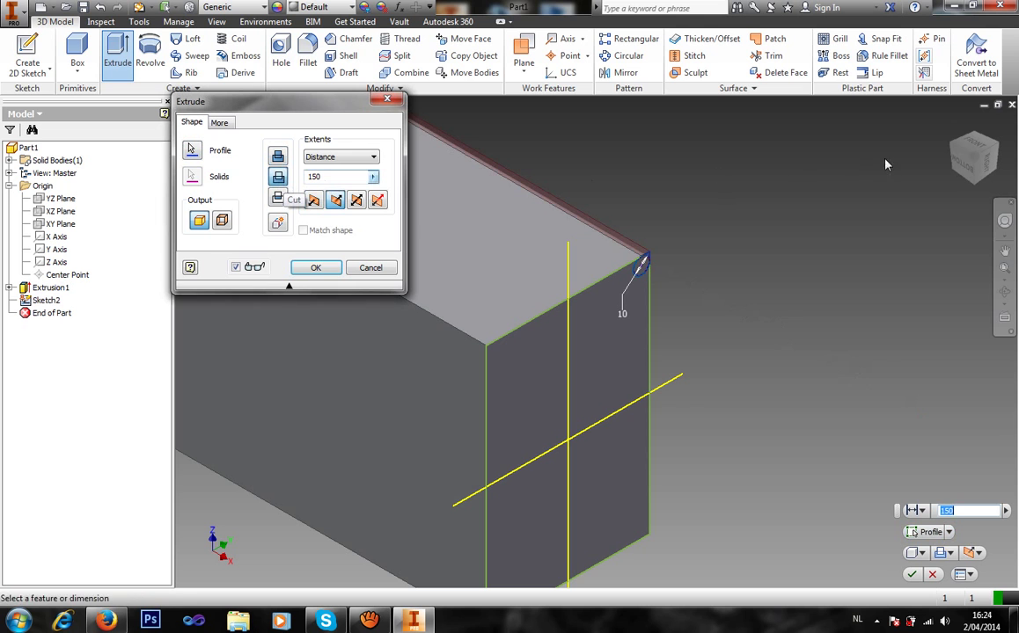
pyautogui.moveTo(986, 158); pyautogui.dragTo(1001, 151)
pyautogui.click(1000, 151)
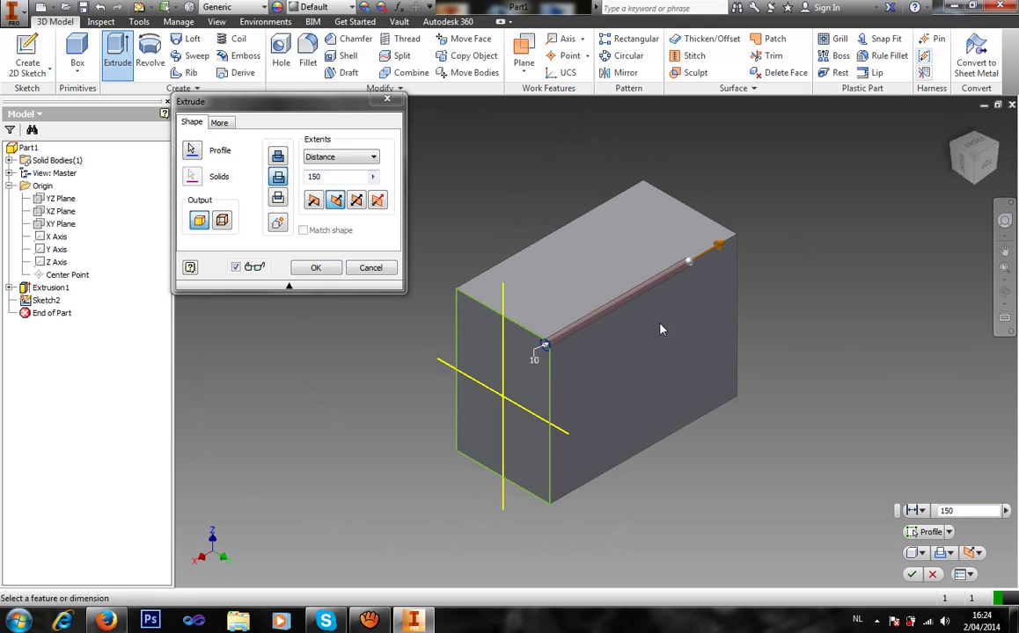
pyautogui.scroll(5, 646, 288)
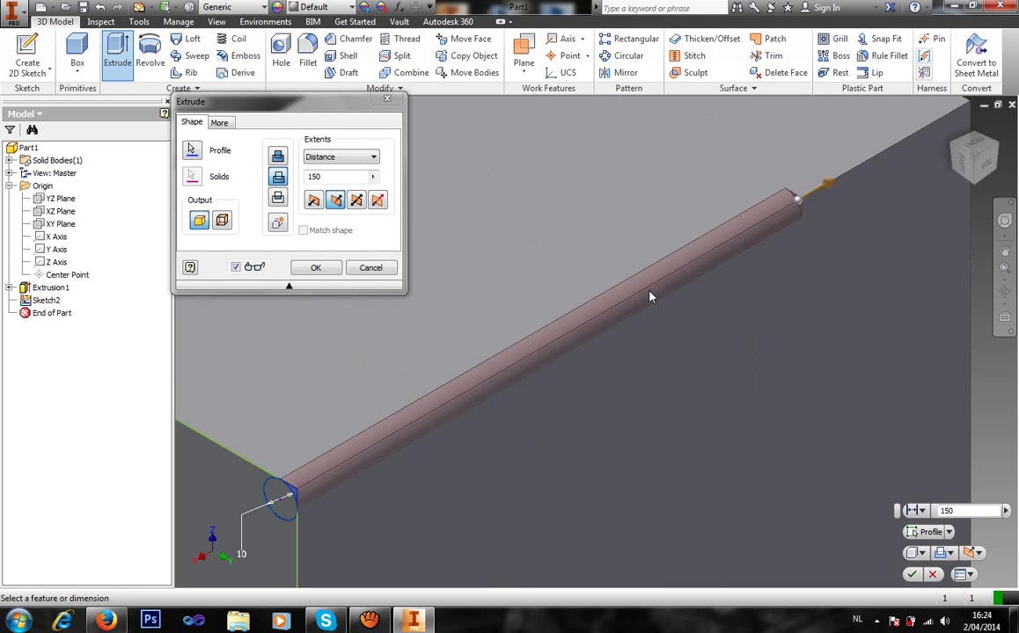
pyautogui.scroll(-2, 731, 235)
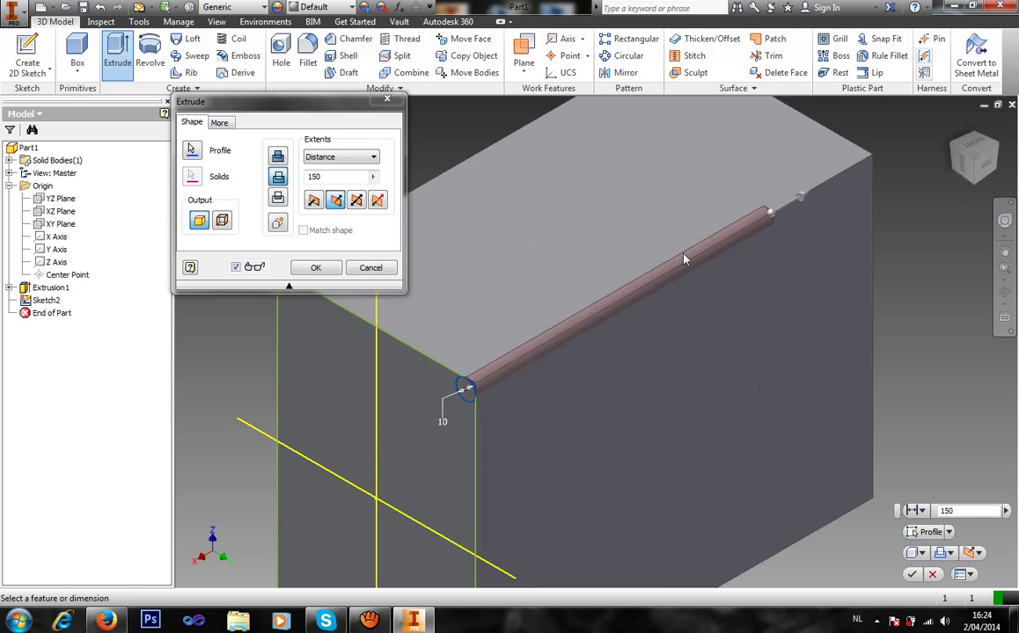
pyautogui.click(360, 161)
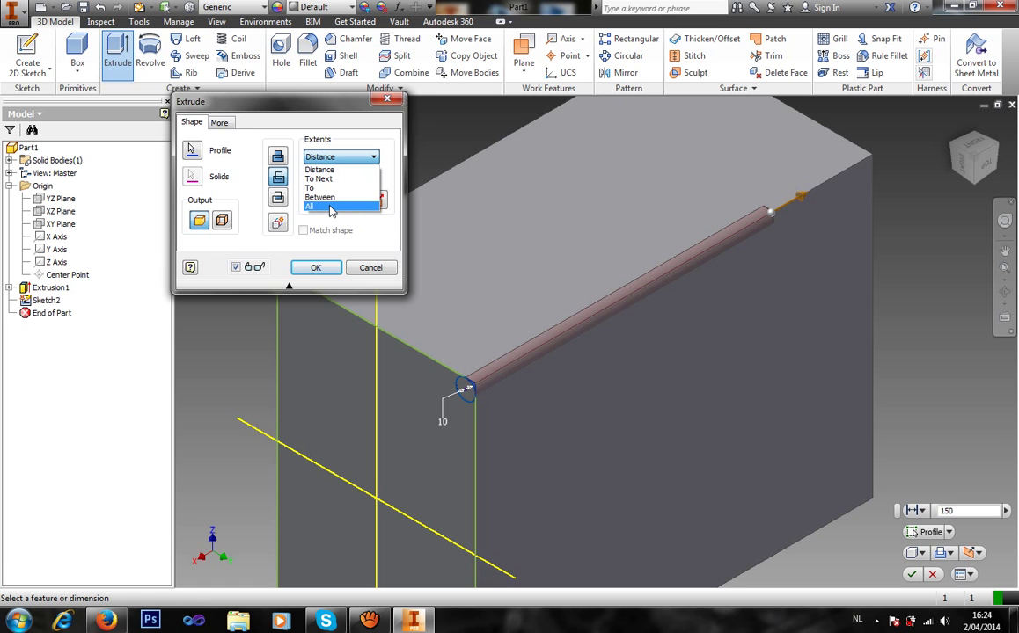
pyautogui.click(331, 209)
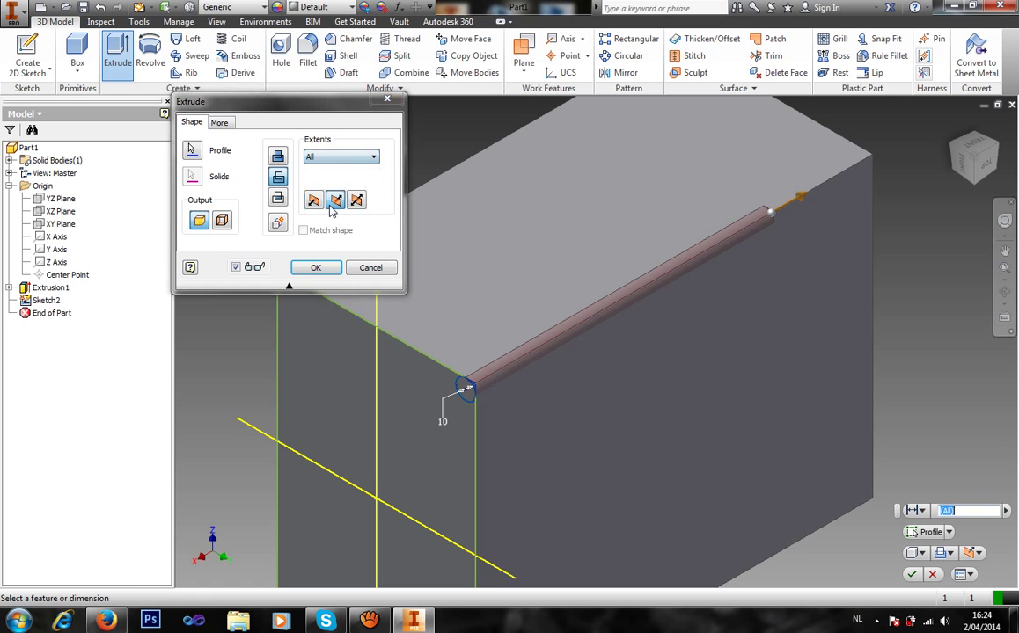
pyautogui.click(316, 268)
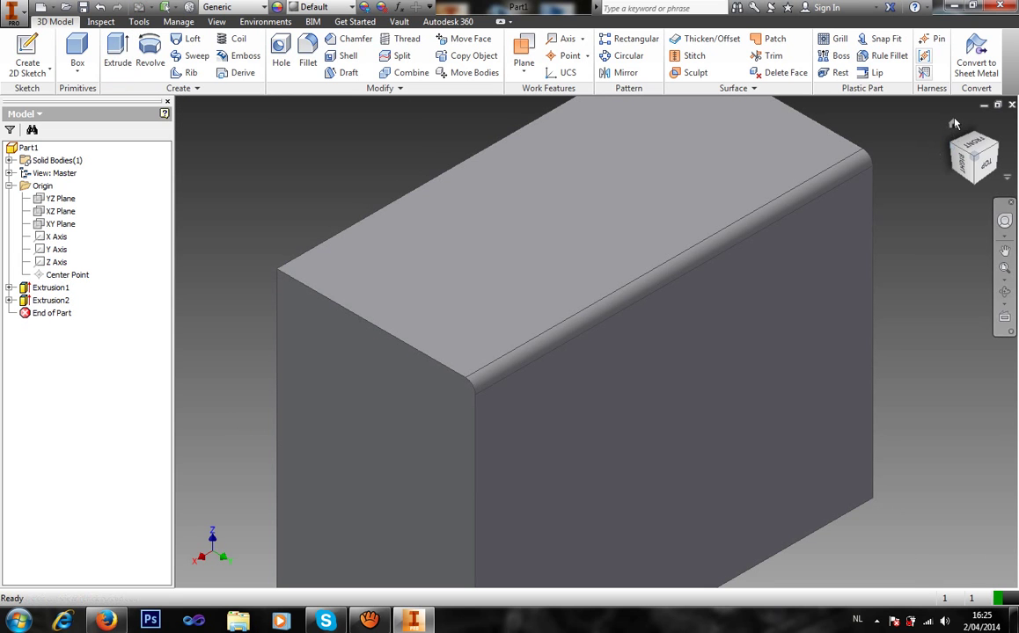
# Examine the rounded edge in isometric views and reveal Sketch2 under Extrusion2 in the model tree.
pyautogui.click(954, 123)
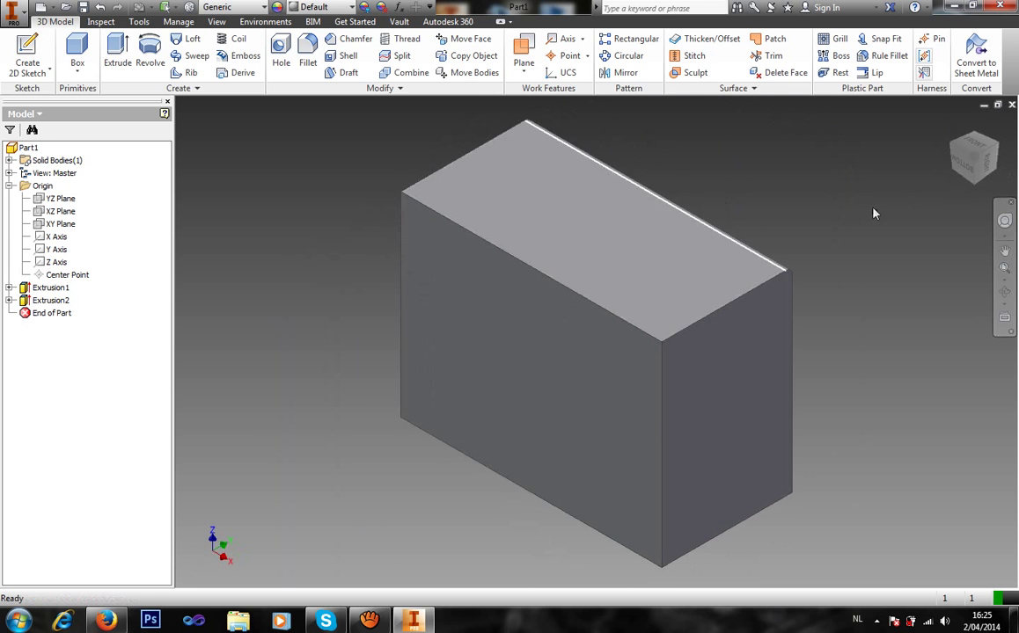
pyautogui.click(1003, 150)
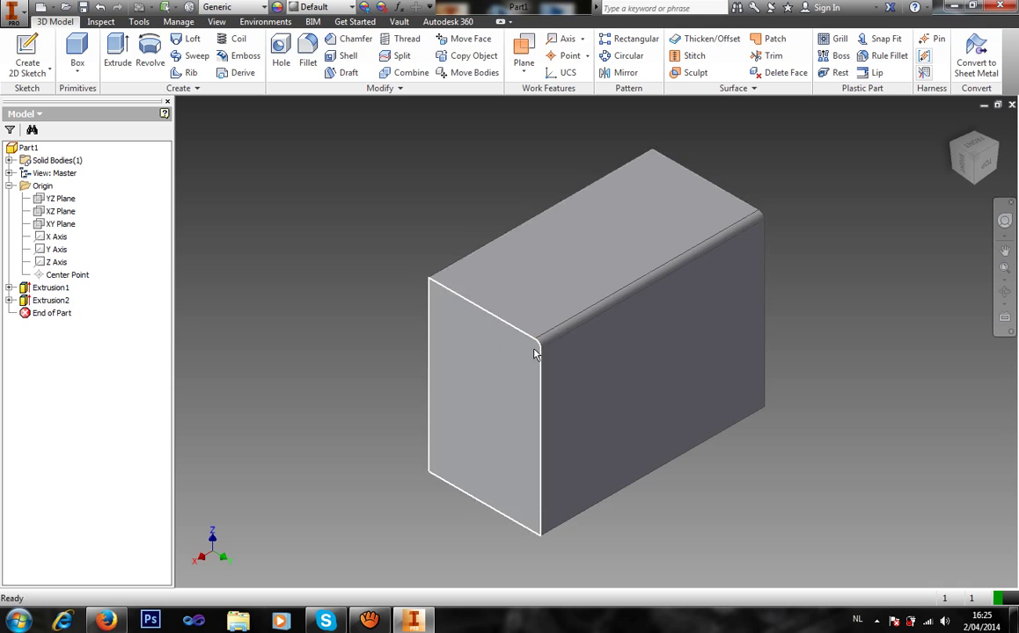
pyautogui.click(9, 300)
pyautogui.click(59, 313)
pyautogui.click(299, 356)
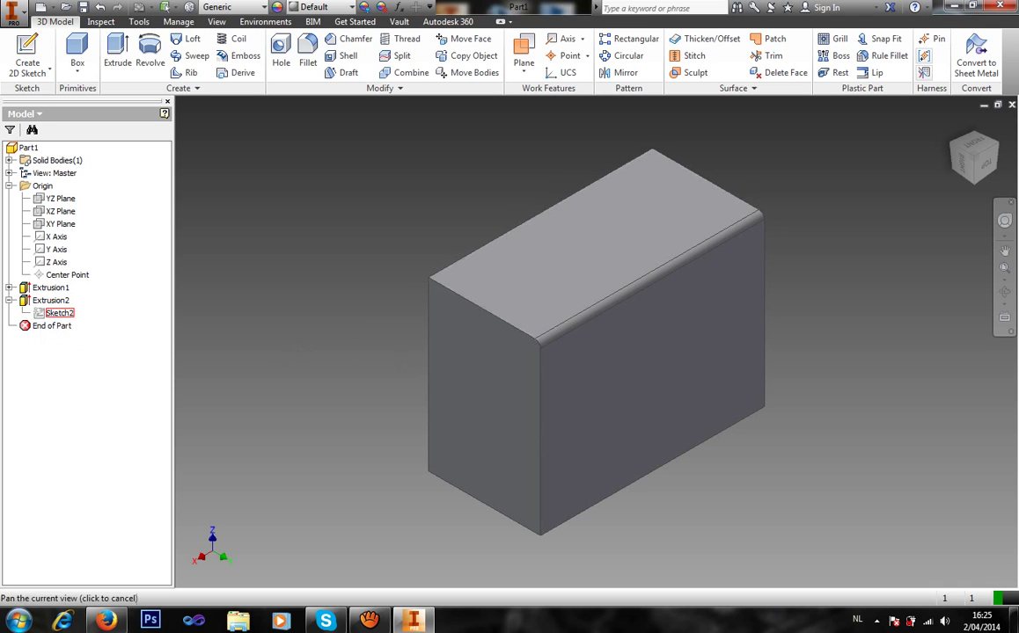
# Fillet the long edge between the Front and Bottom faces and all edges around the Right face with a 10 mm radius.
pyautogui.click(9, 300)
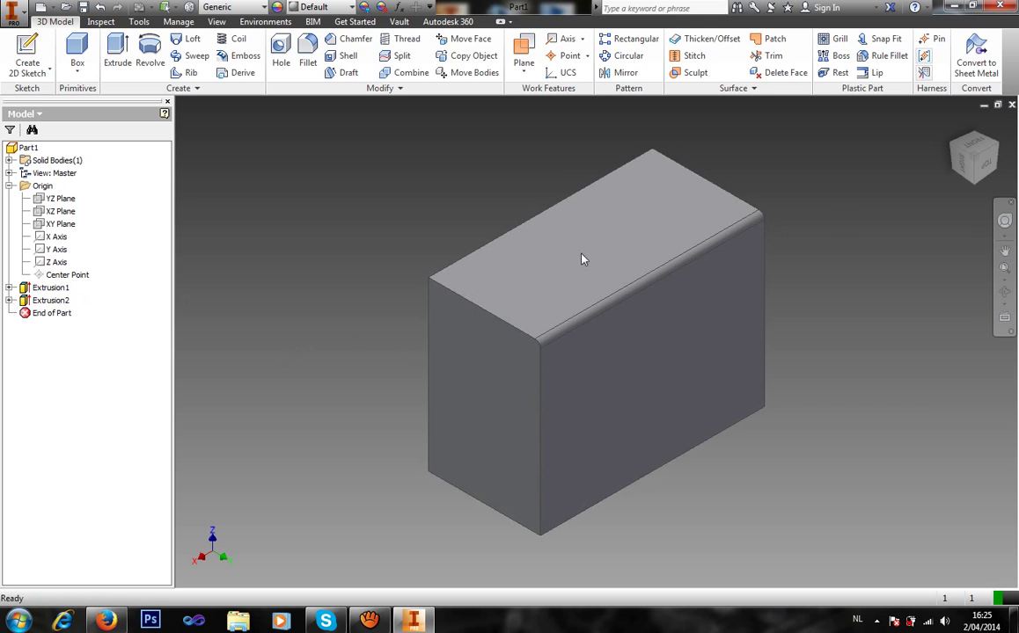
pyautogui.click(953, 127)
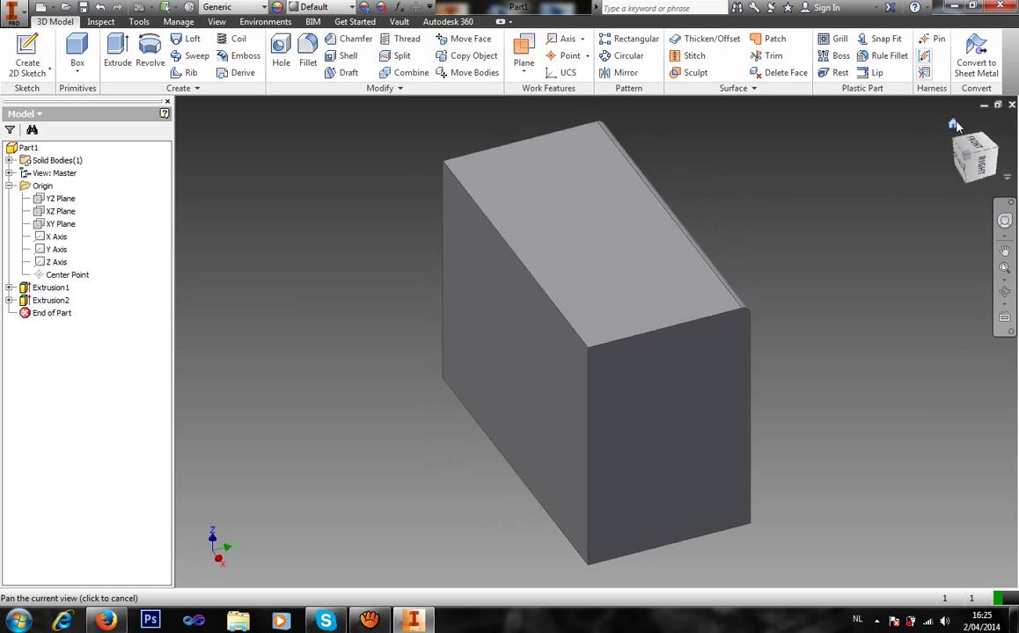
pyautogui.click(307, 54)
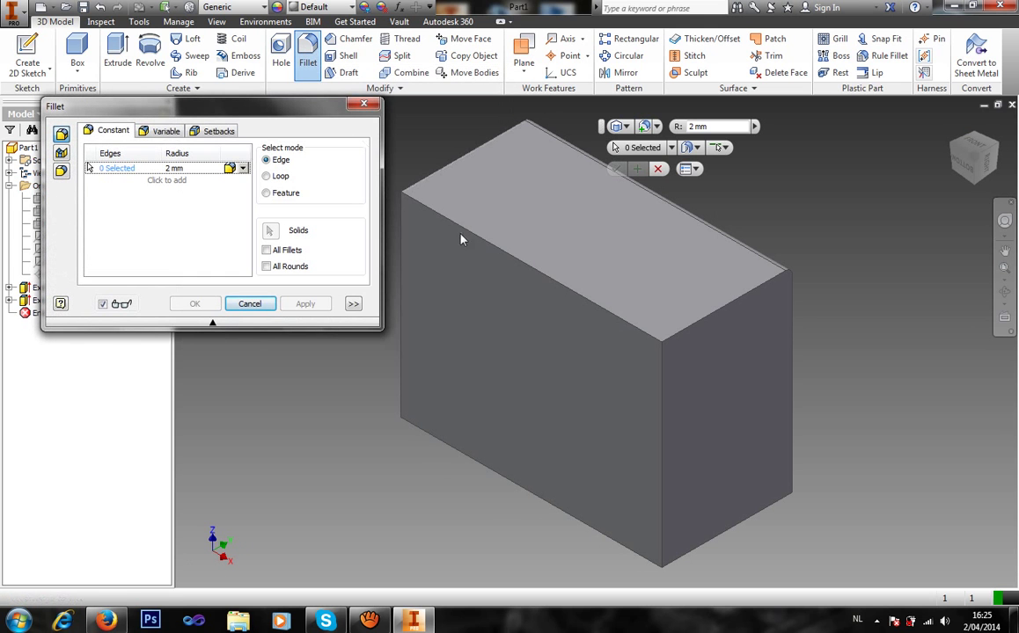
pyautogui.click(491, 248)
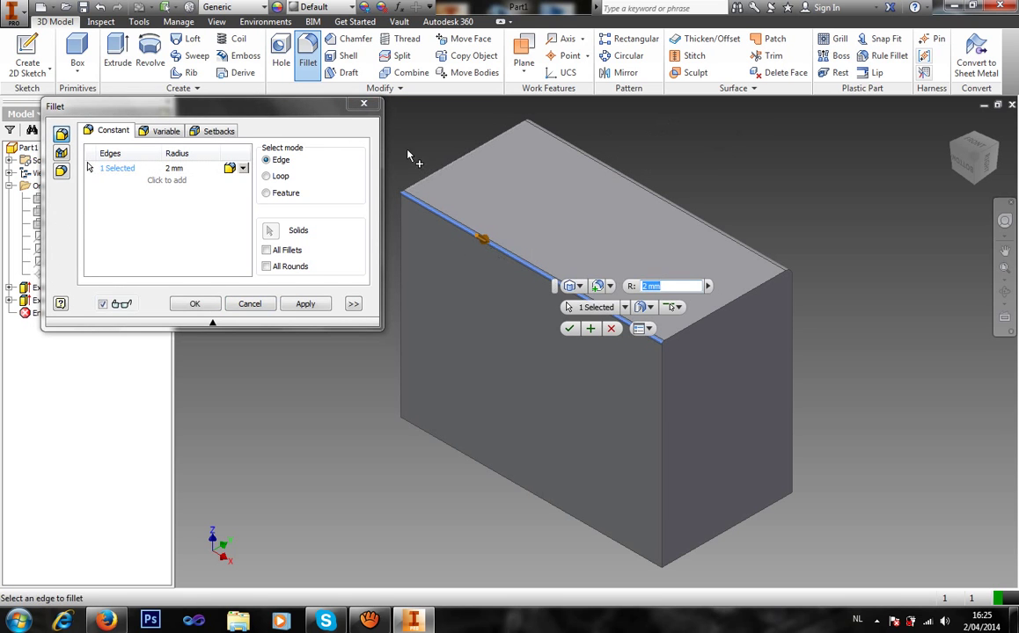
pyautogui.click(662, 402)
pyautogui.click(671, 336)
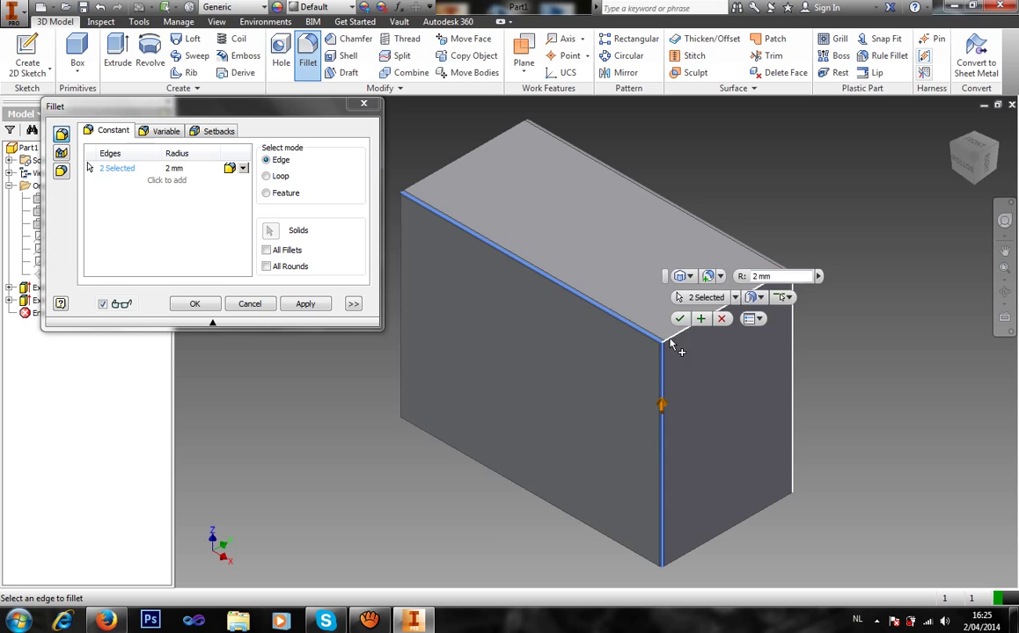
pyautogui.click(748, 519)
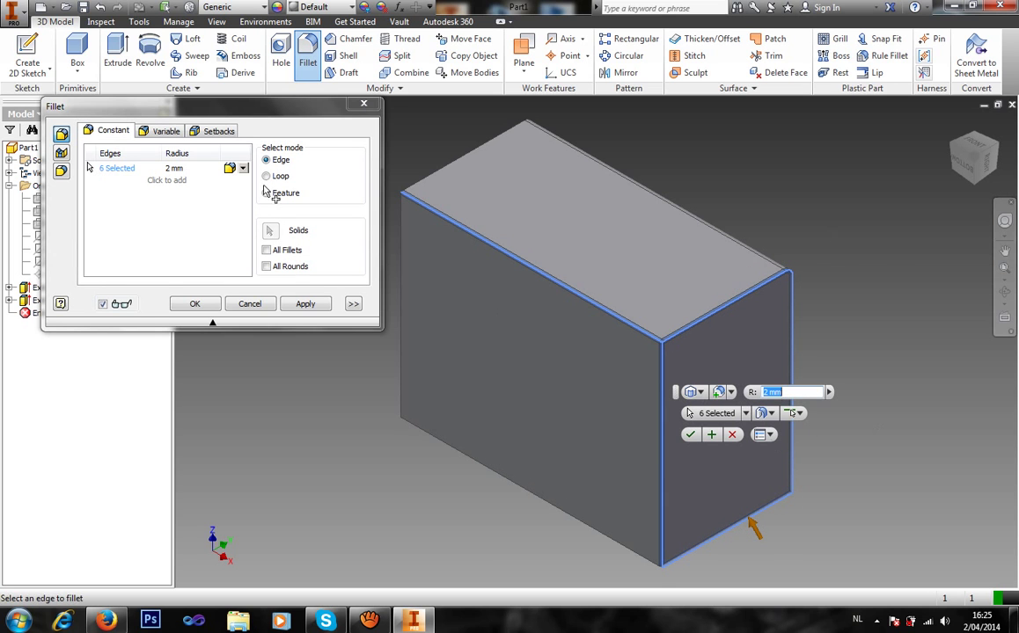
pyautogui.click(198, 168)
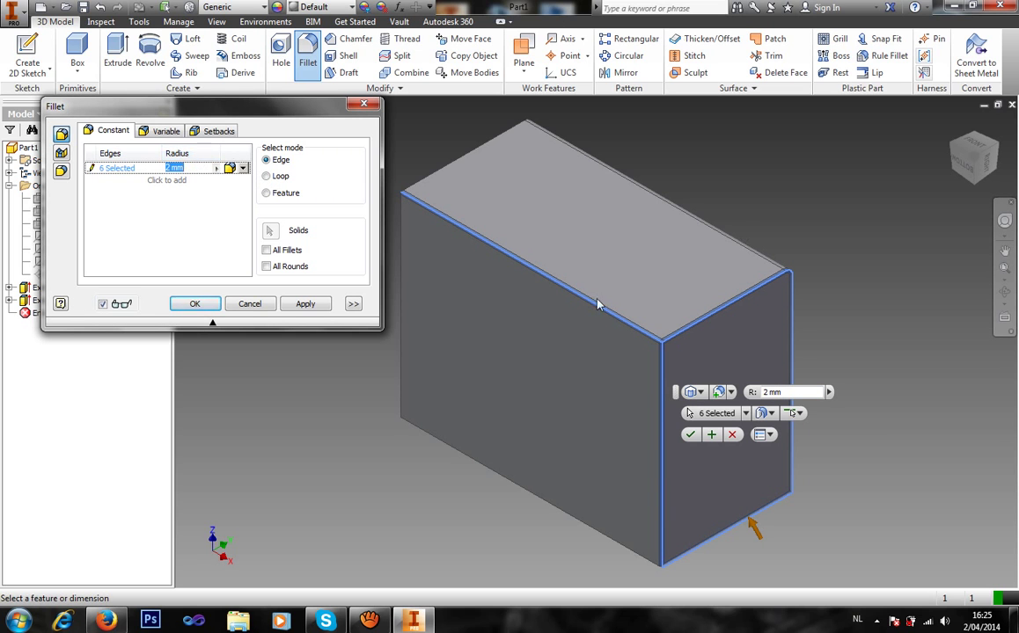
pyautogui.scroll(5, 597, 305)
pyautogui.scroll(-2, 597, 304)
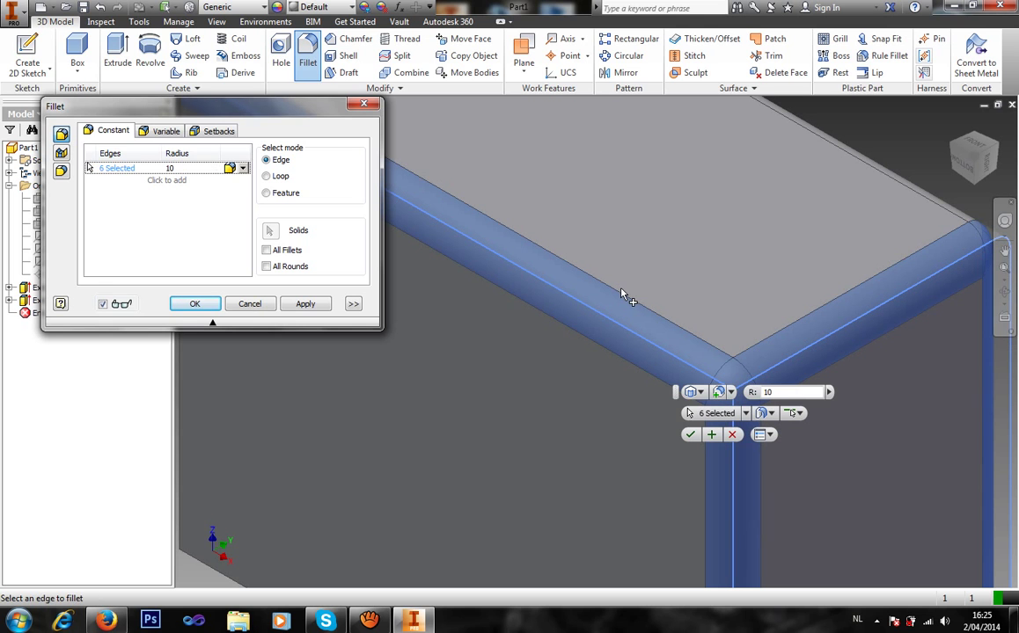
pyautogui.click(196, 304)
# Examine the filleted edges and corner transitions from the Right face and in isometric views.
pyautogui.scroll(-5, 773, 295)
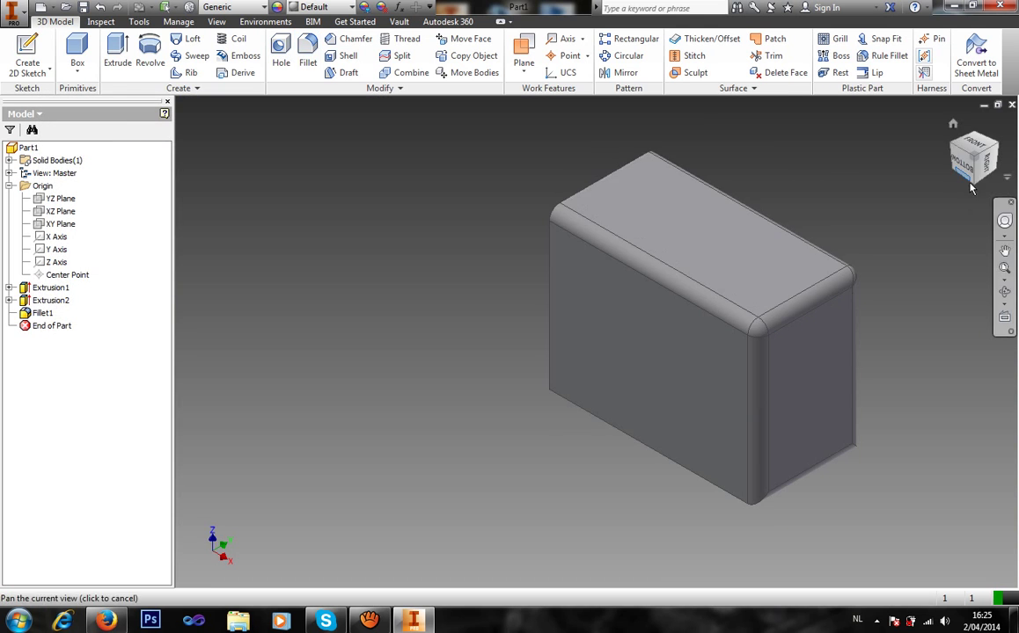
pyautogui.moveTo(980, 162); pyautogui.dragTo(906, 225)
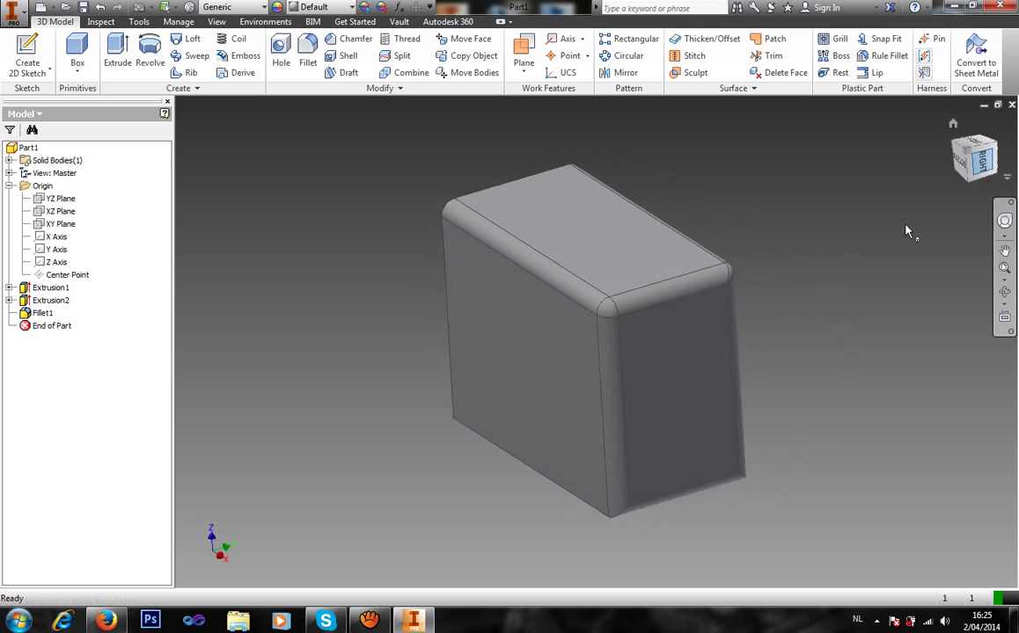
pyautogui.scroll(2, 648, 257)
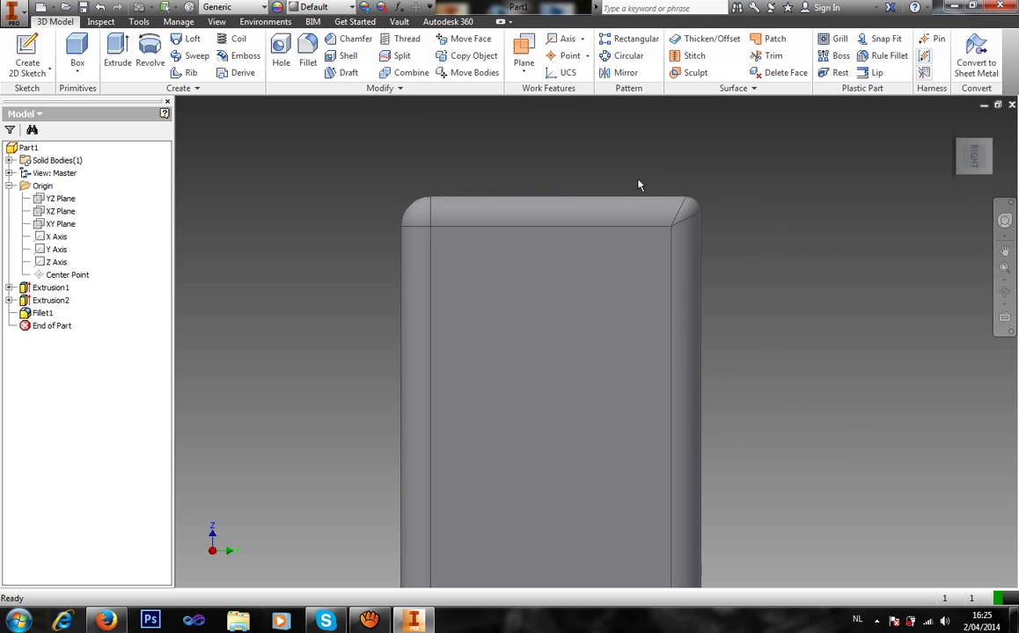
pyautogui.scroll(-2, 717, 247)
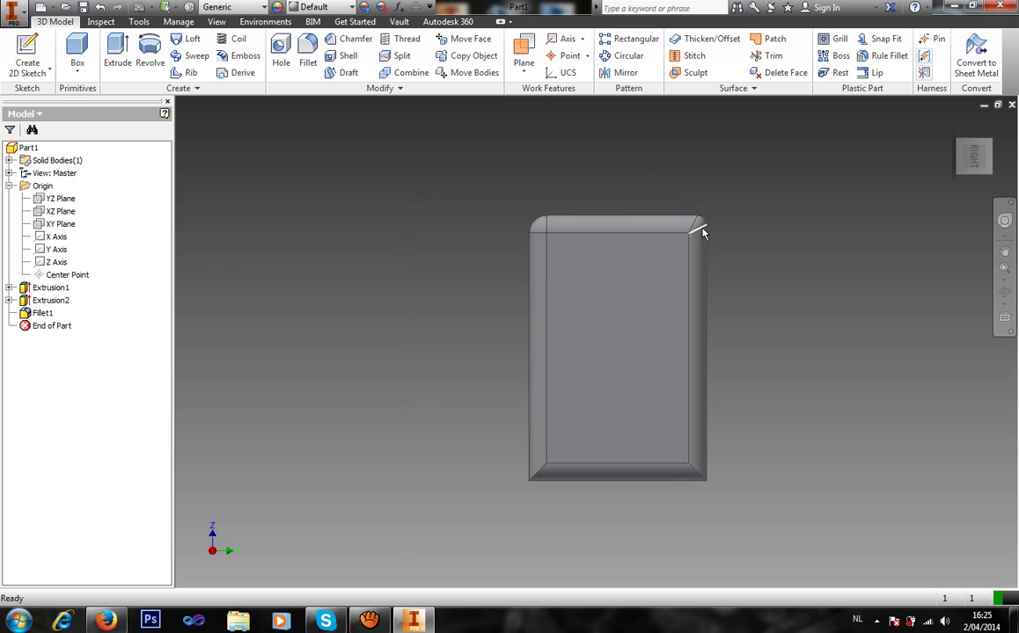
pyautogui.click(989, 143)
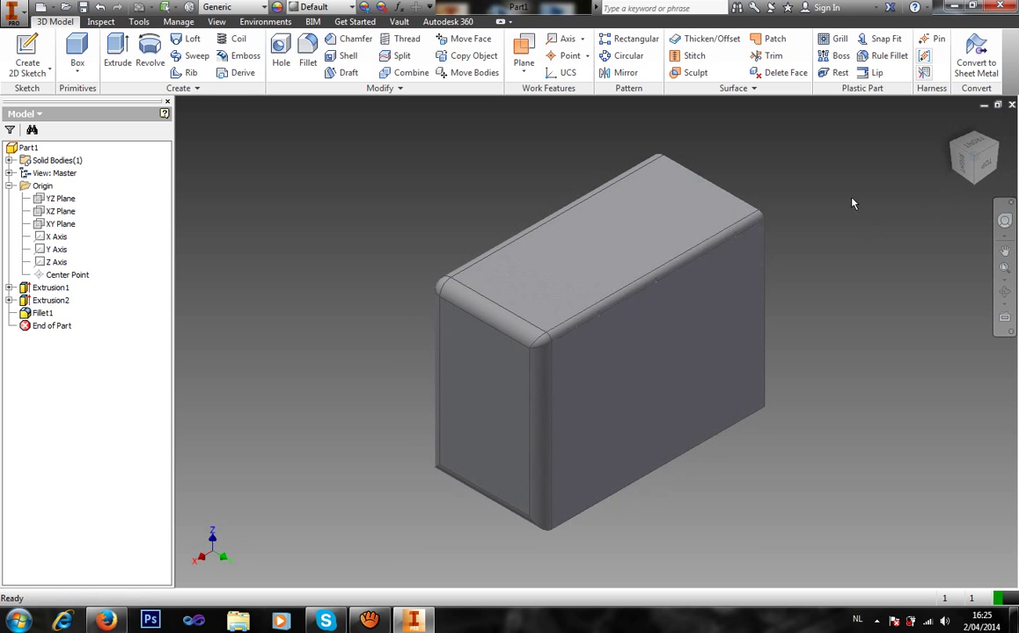
pyautogui.click(962, 161)
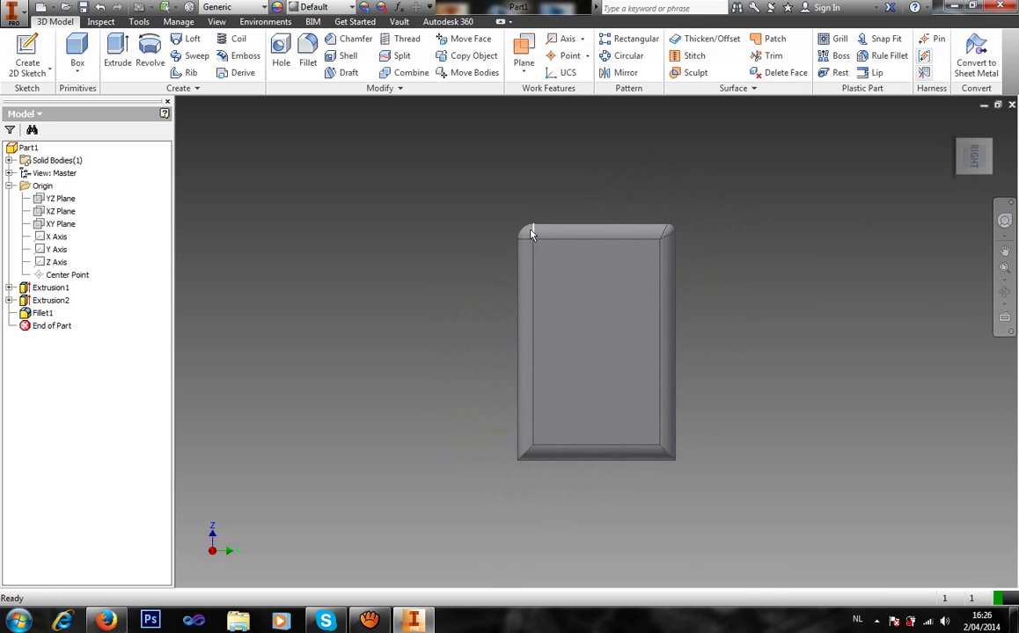
pyautogui.scroll(5, 531, 233)
pyautogui.scroll(-7, 529, 231)
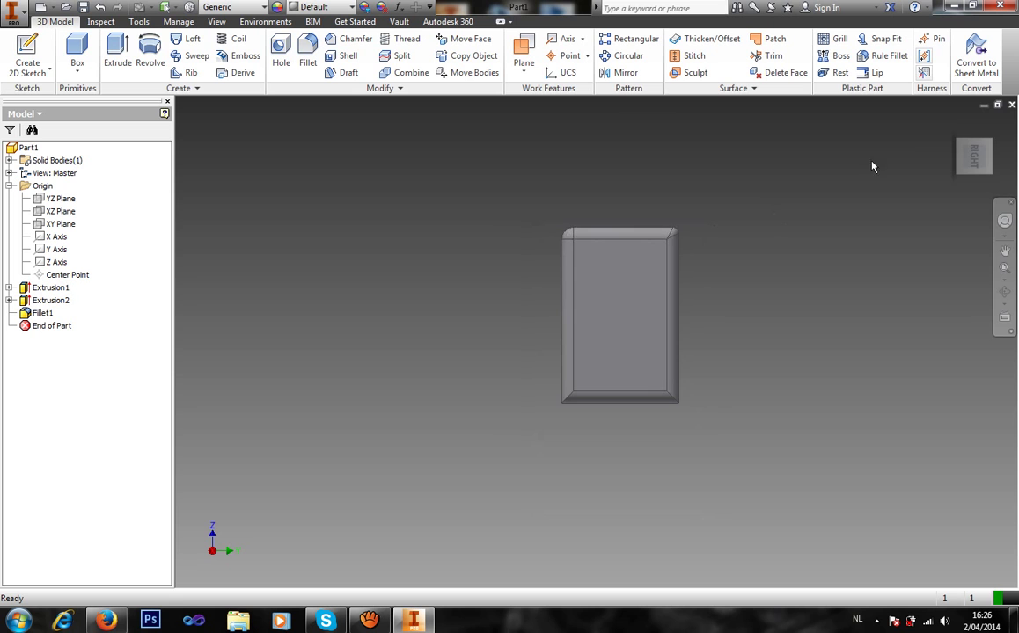
pyautogui.click(952, 125)
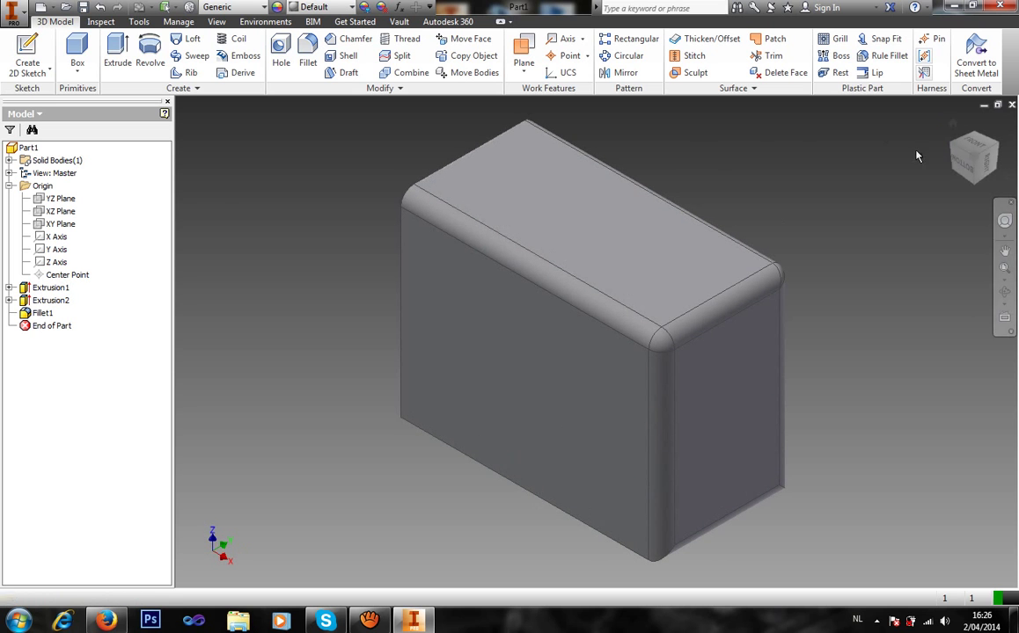
# Start a chamfer on the long edge between the Bottom and Back faces and try a distance of 10 mm.
pyautogui.click(965, 163)
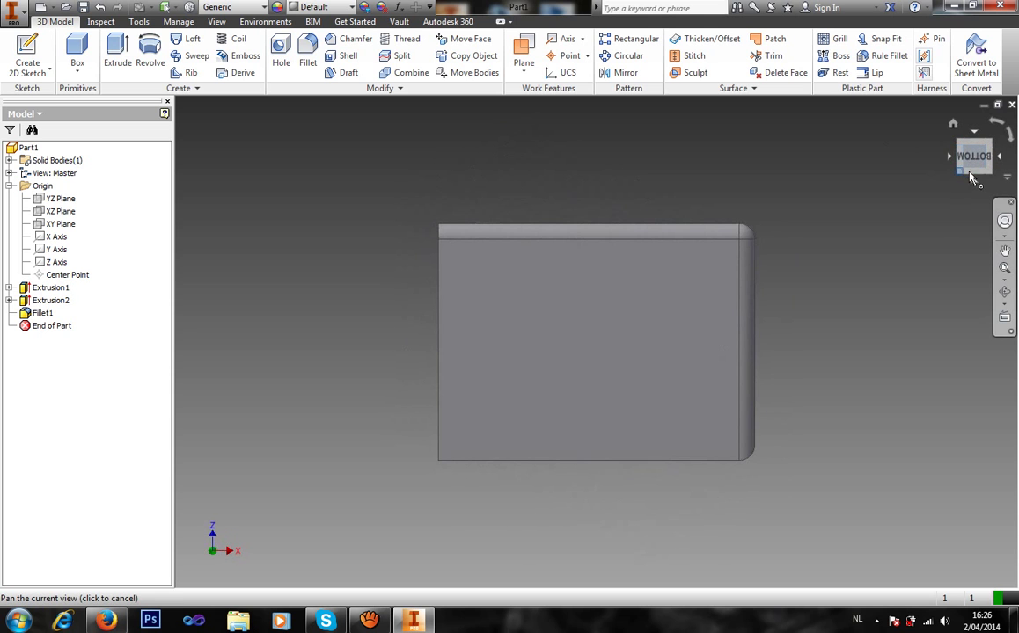
pyautogui.click(973, 176)
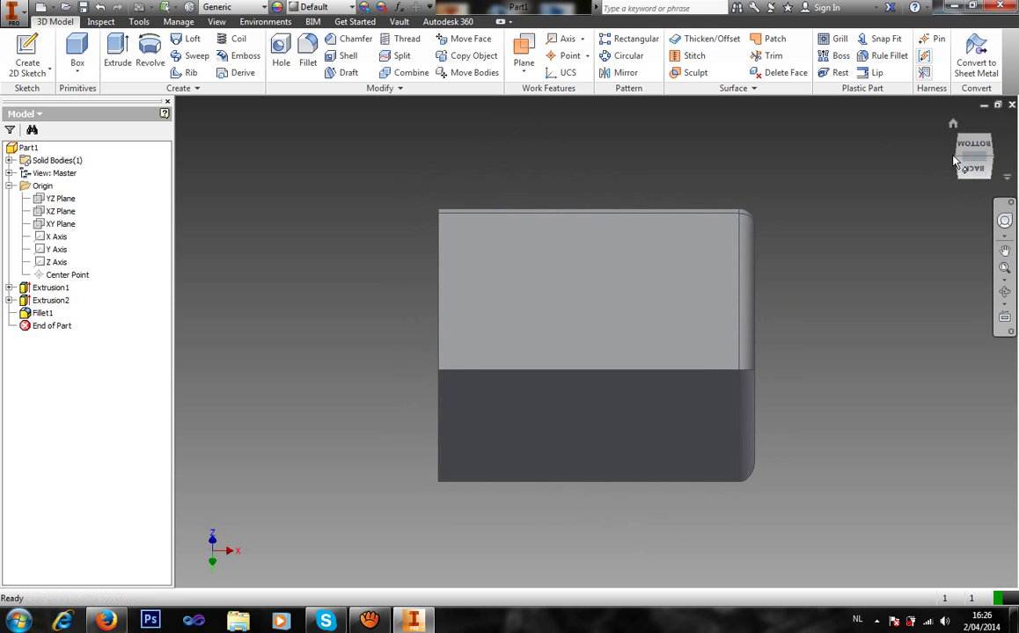
pyautogui.click(961, 155)
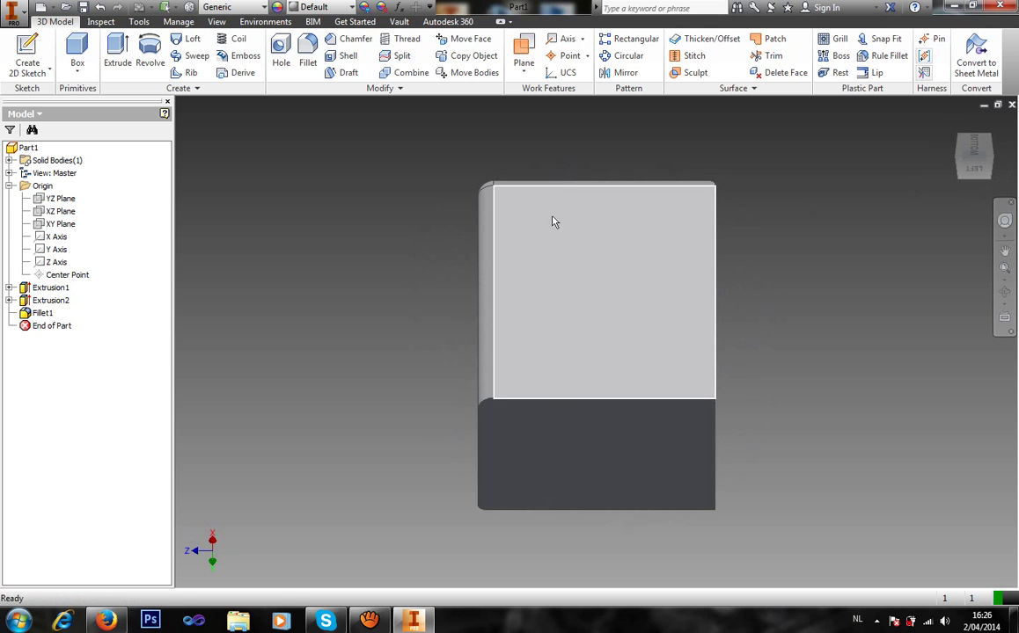
pyautogui.click(356, 42)
pyautogui.moveTo(148, 101); pyautogui.dragTo(253, 152)
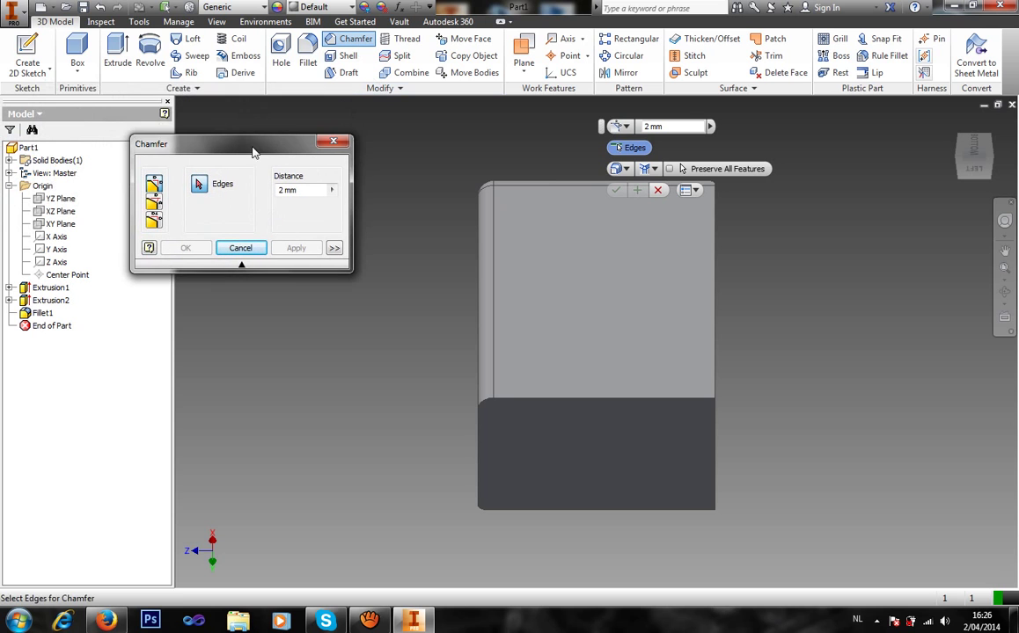
pyautogui.click(715, 334)
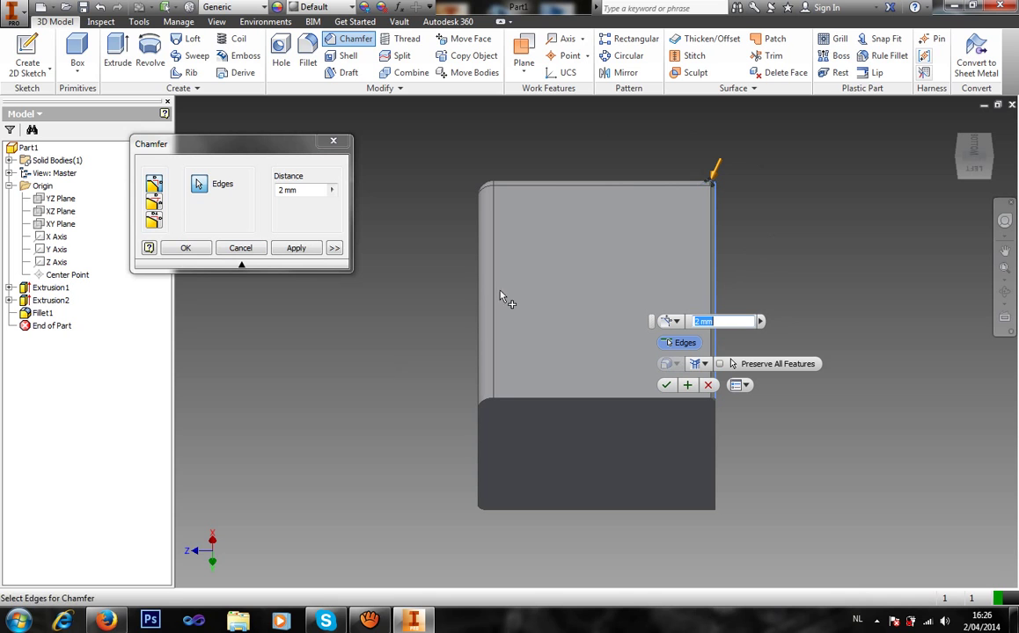
pyautogui.click(968, 158)
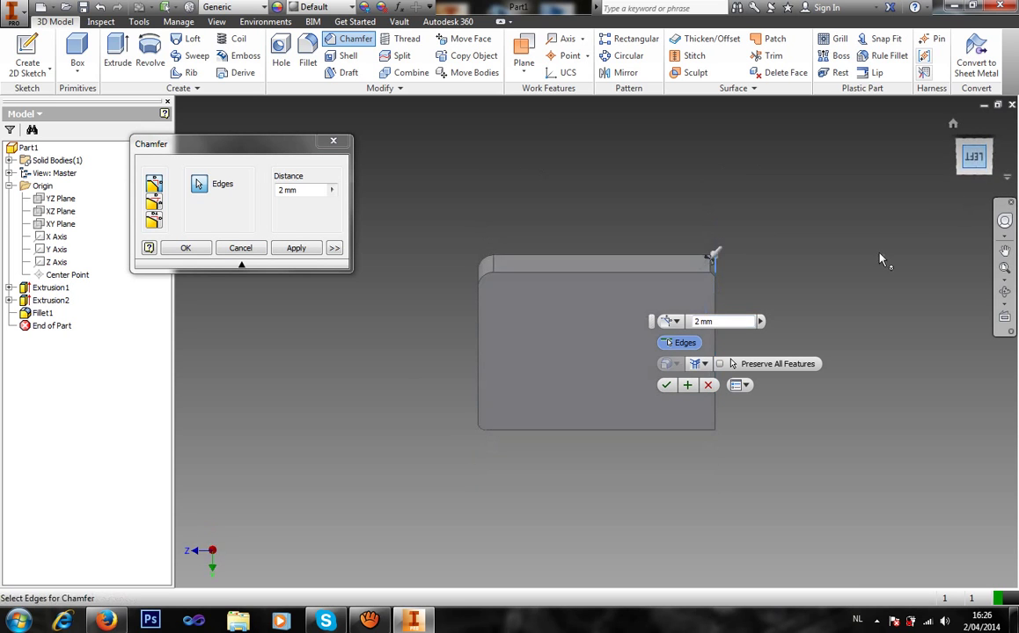
pyautogui.scroll(-3, 717, 264)
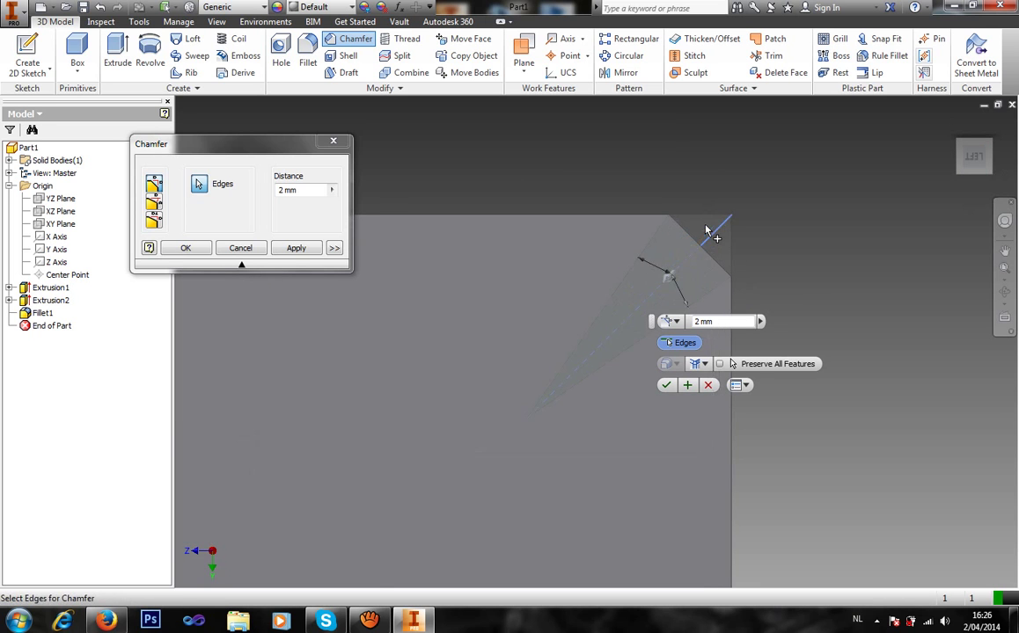
pyautogui.scroll(-2, 706, 230)
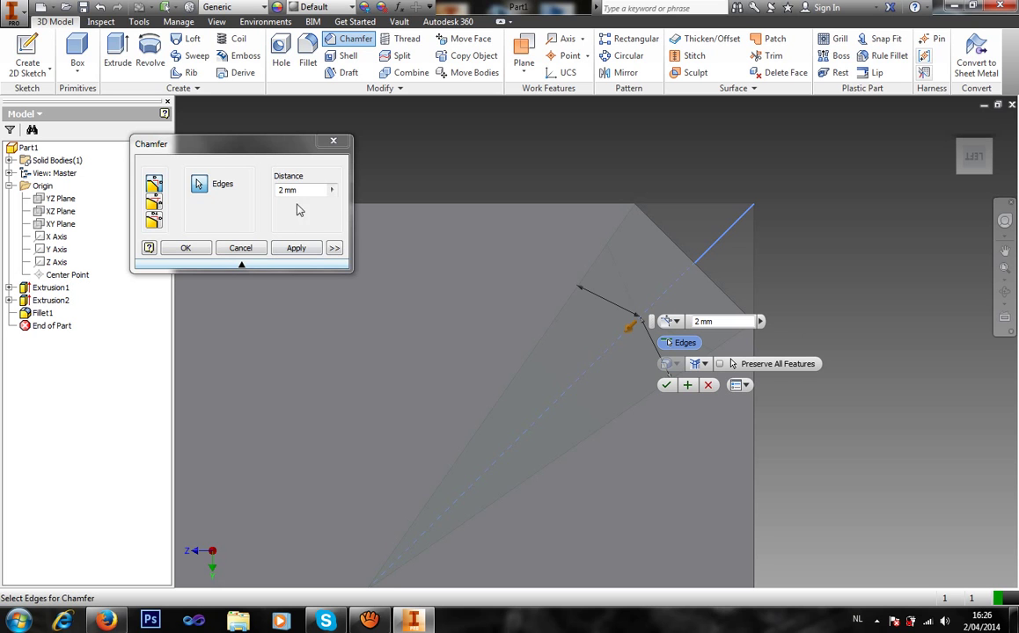
pyautogui.moveTo(312, 189); pyautogui.dragTo(261, 189)
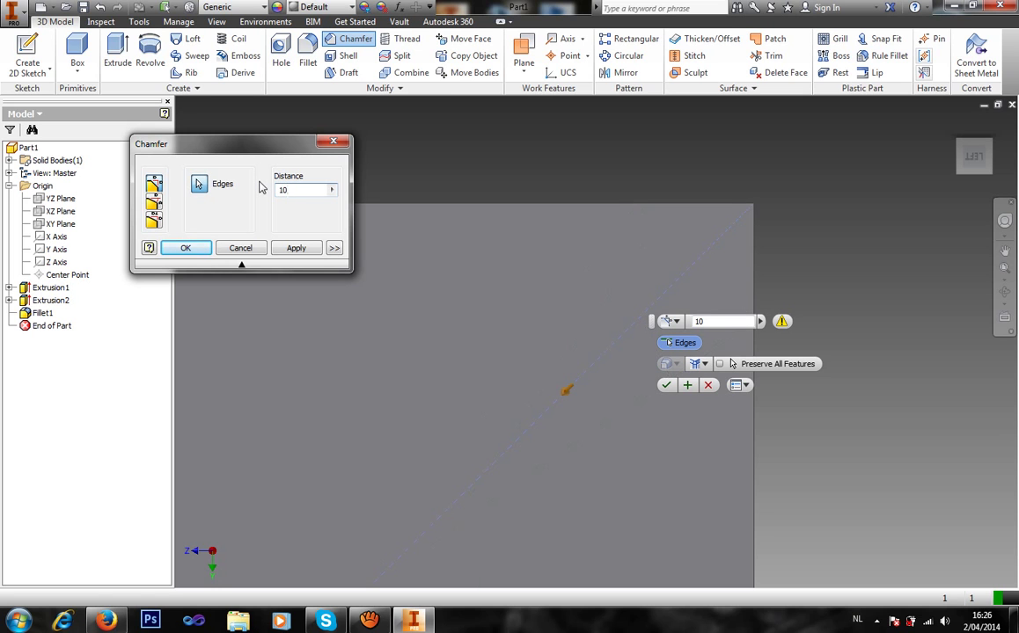
# Set the chamfer distance to 5 mm, create the chamfer and return to the home view.
pyautogui.press('BackSpace')
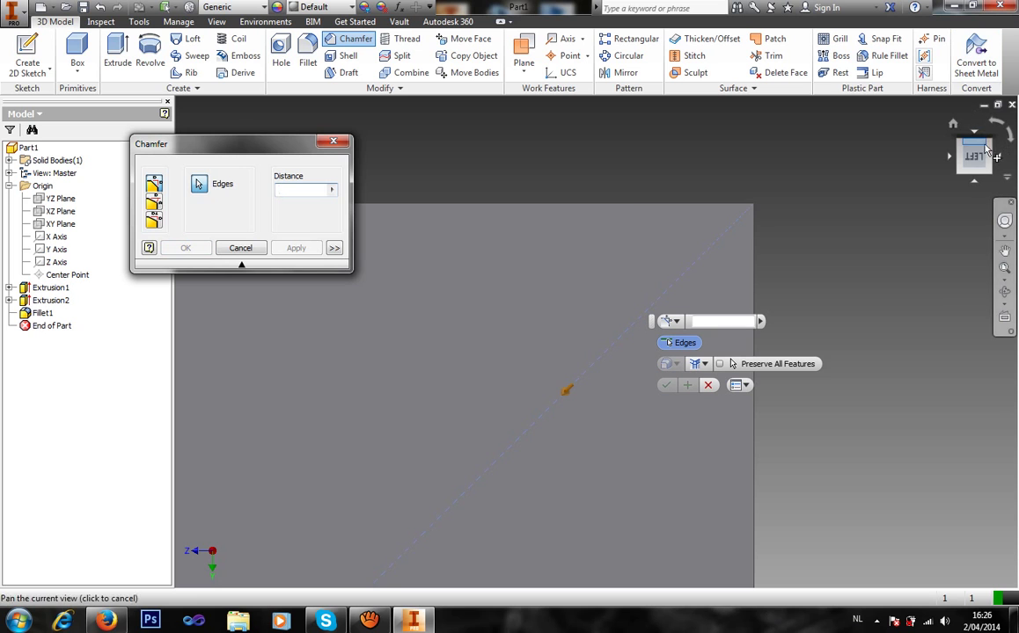
pyautogui.write('5')
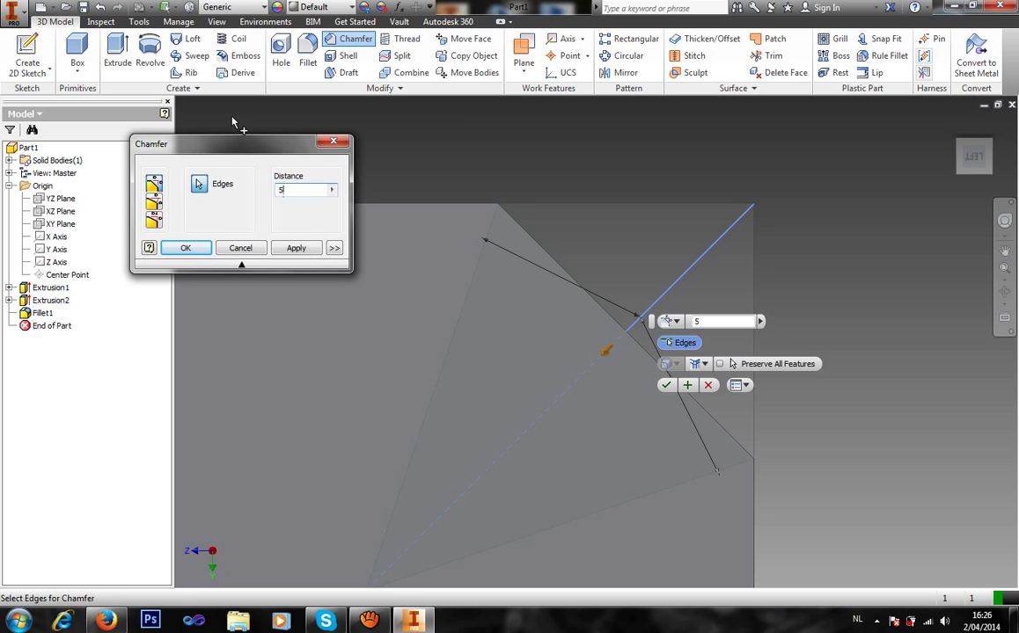
pyautogui.click(200, 250)
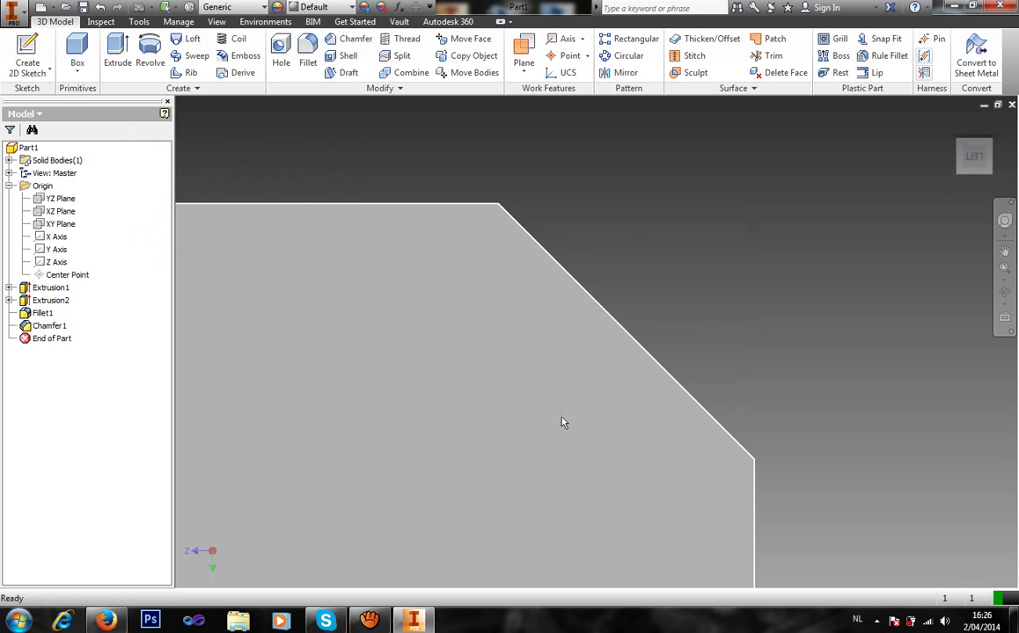
pyautogui.click(562, 423)
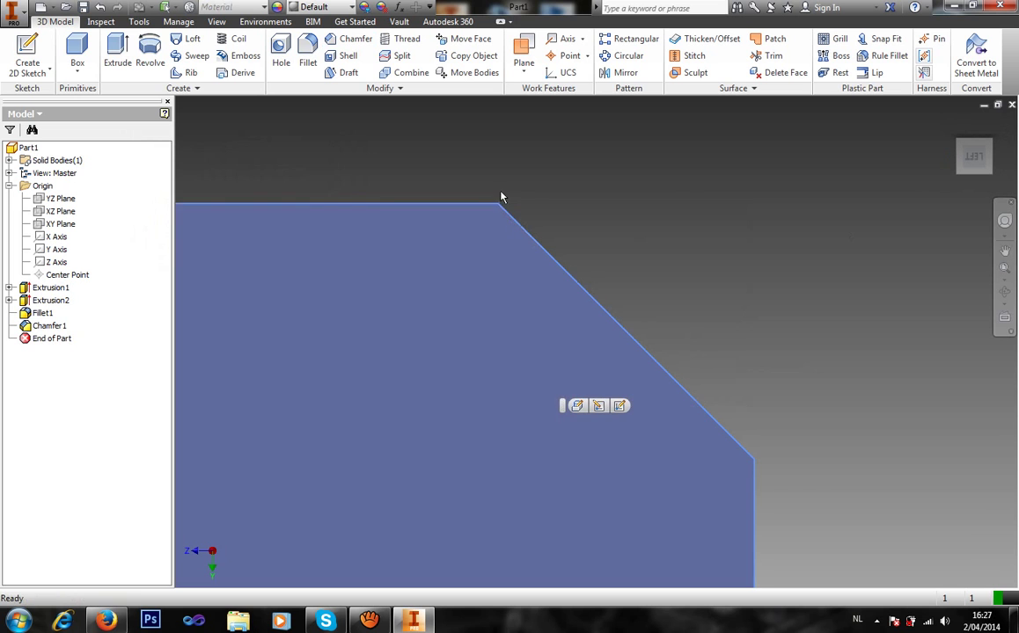
pyautogui.click(953, 124)
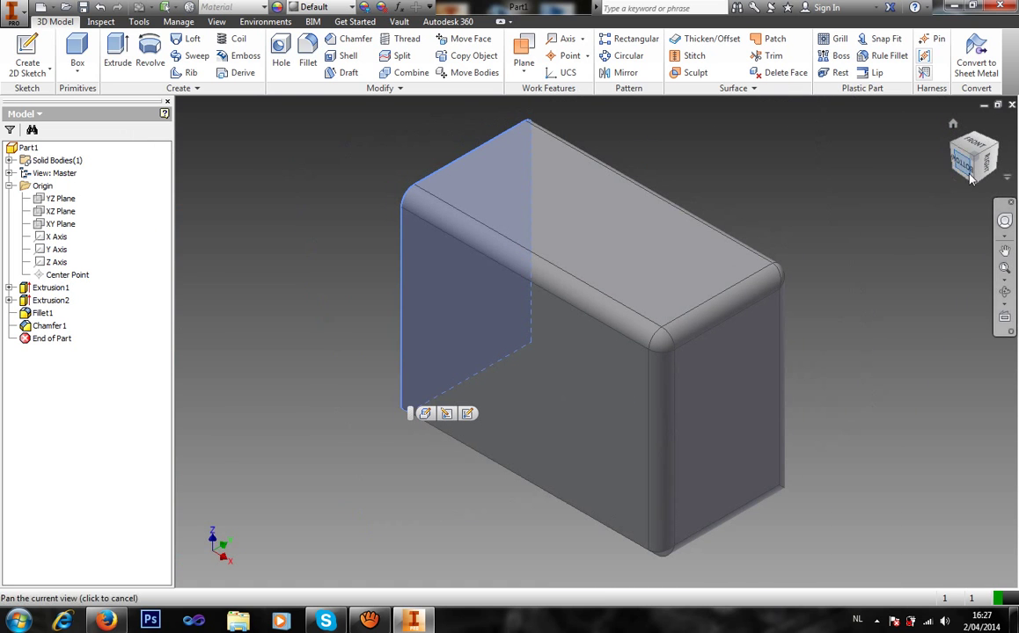
pyautogui.click(605, 294)
pyautogui.click(564, 356)
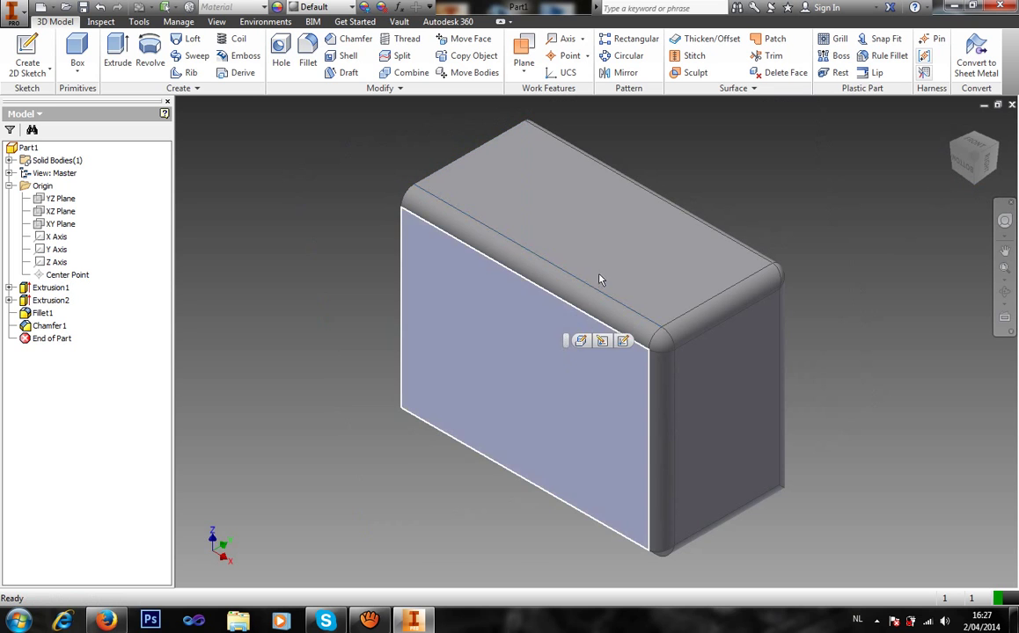
pyautogui.click(608, 266)
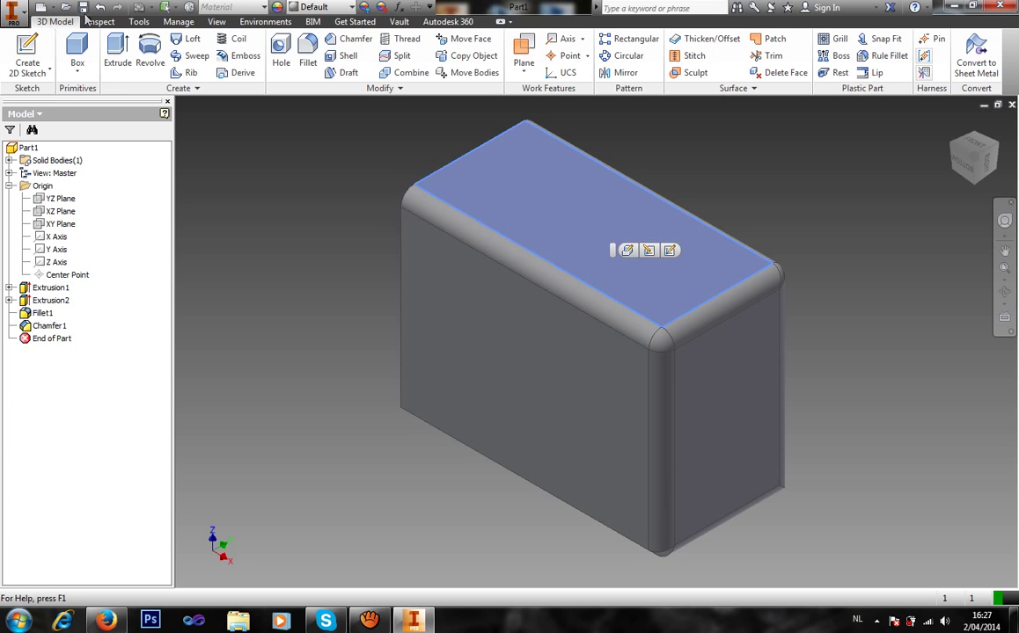
pyautogui.click(282, 54)
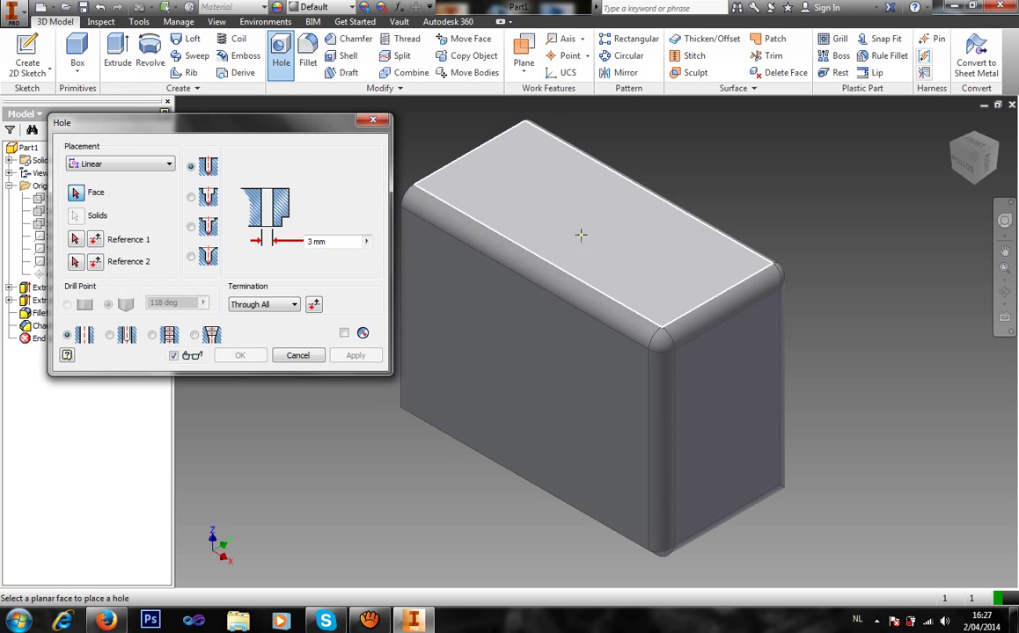
pyautogui.click(587, 223)
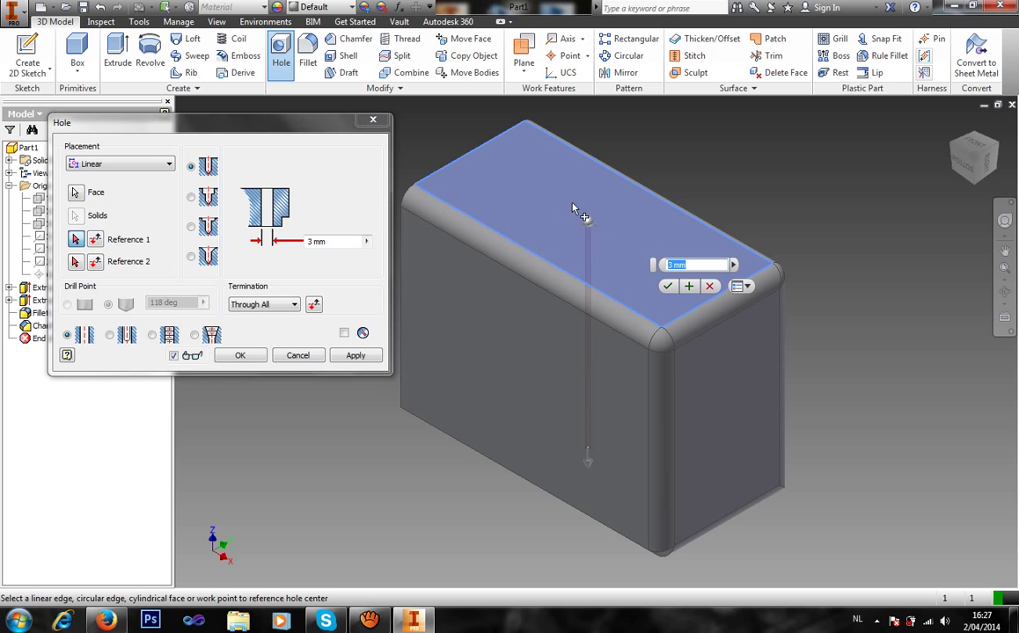
pyautogui.click(304, 359)
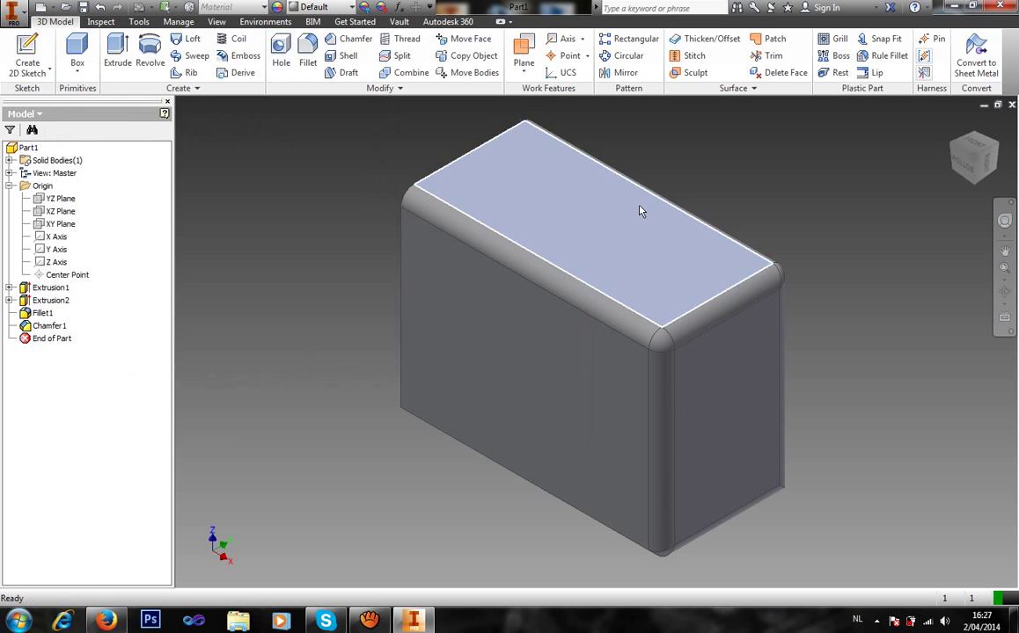
# Start a sketch on the block's Front face and project the X and Y axes into it.
pyautogui.click(612, 243)
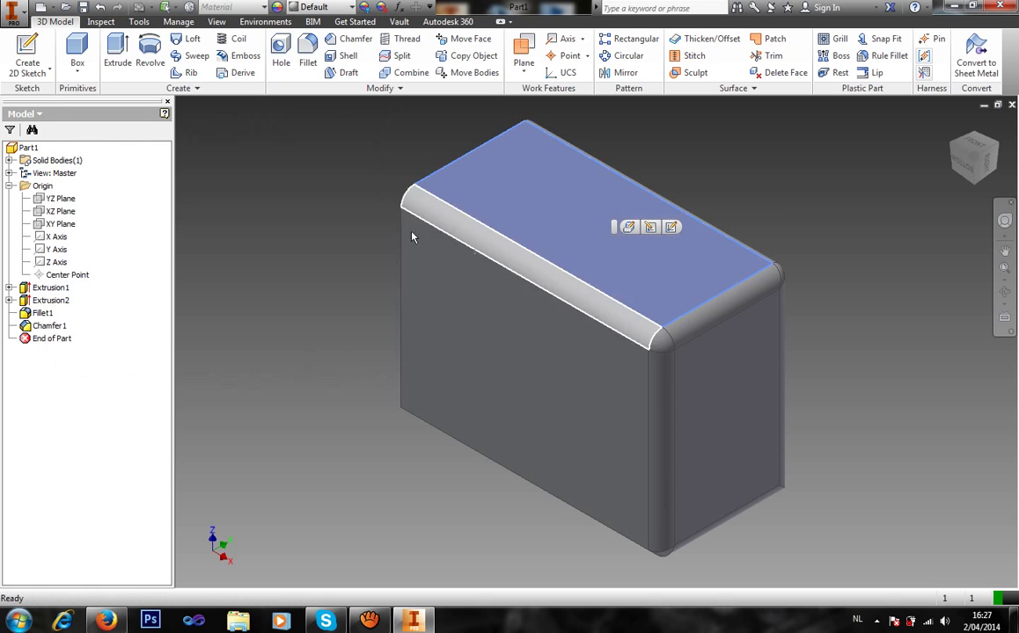
pyautogui.click(27, 48)
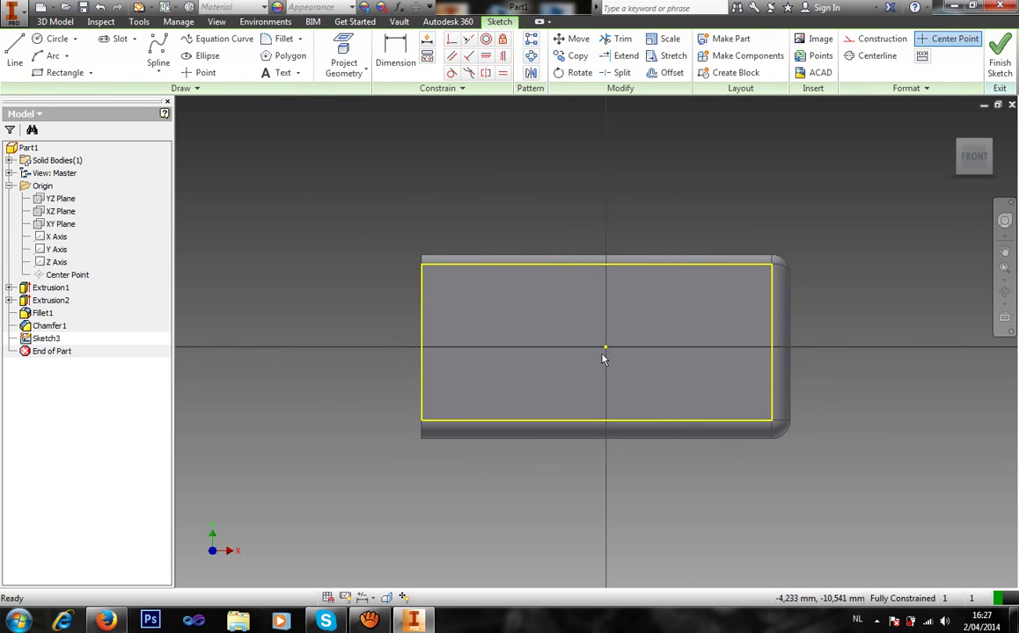
pyautogui.scroll(5, 605, 352)
pyautogui.scroll(-4, 576, 292)
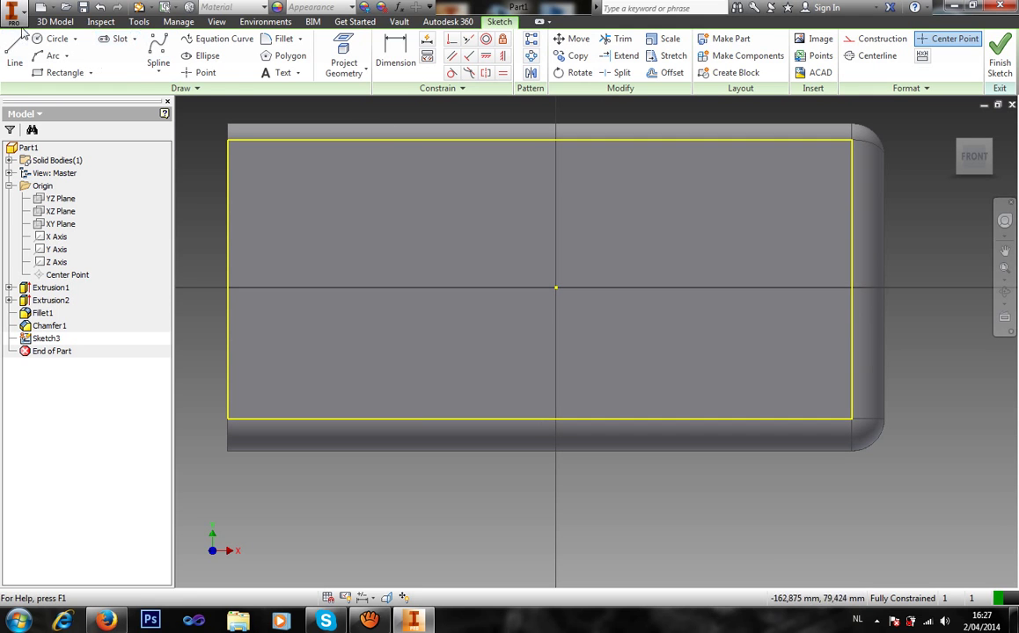
pyautogui.click(365, 55)
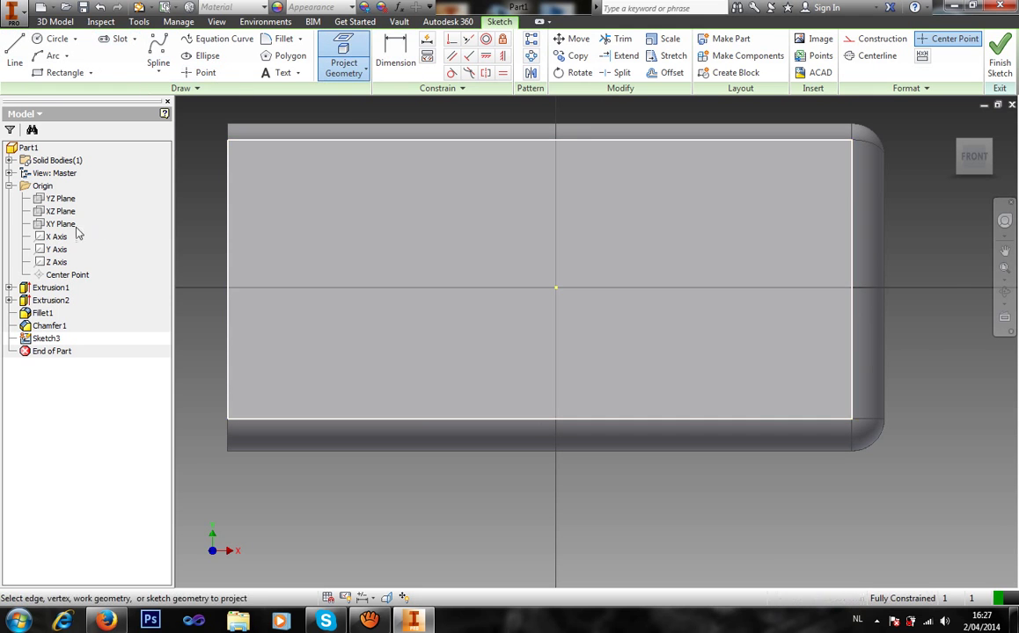
pyautogui.click(59, 240)
pyautogui.click(56, 250)
# Place sketch points on the horizontal axis at the origin, about 19 mm from the left edge and about 13 mm from the right edge.
pyautogui.click(201, 72)
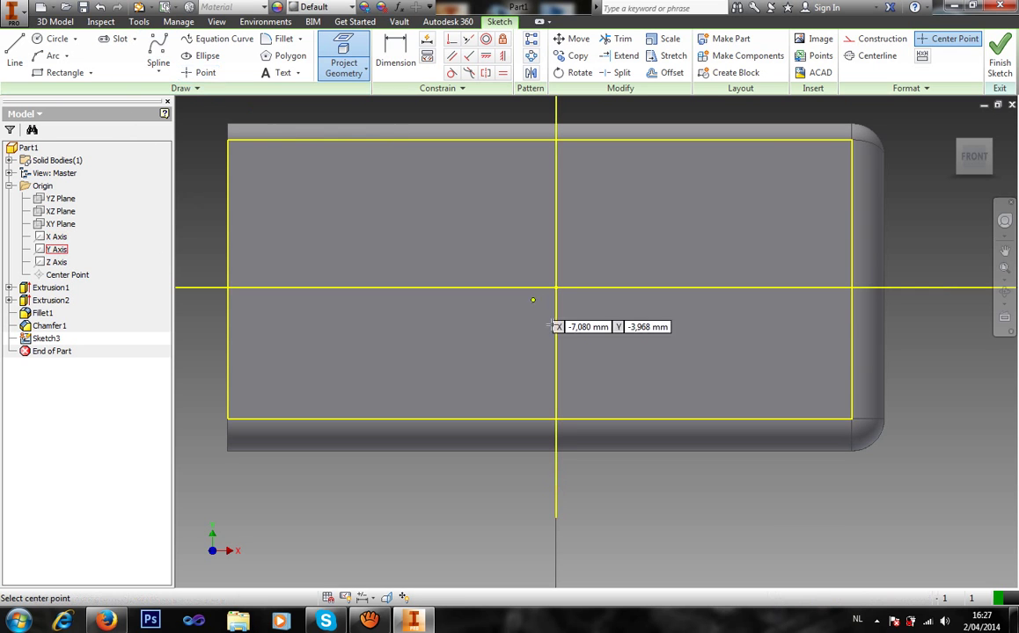
pyautogui.click(556, 288)
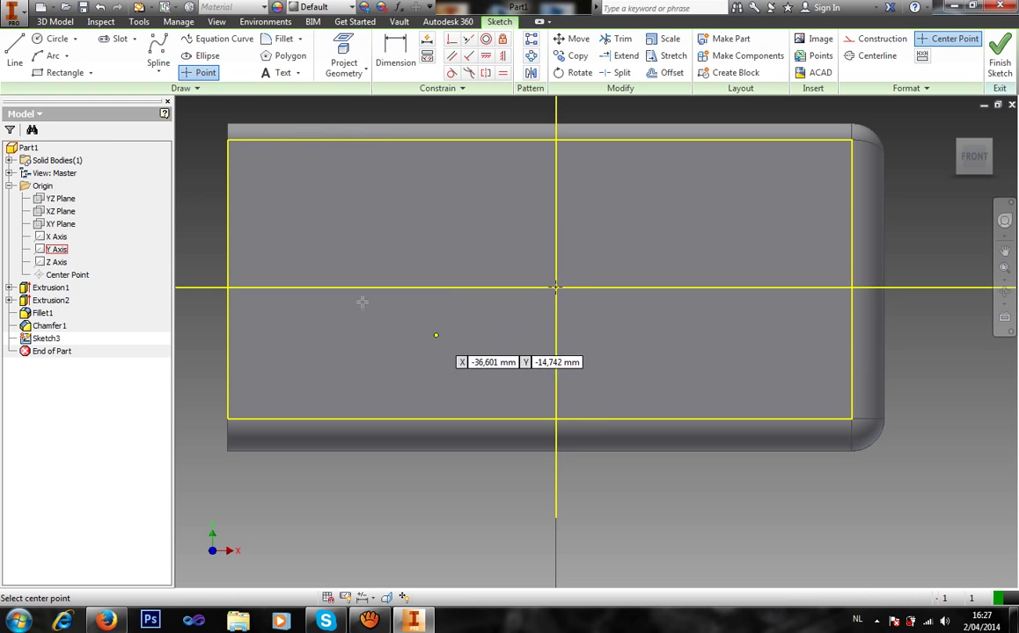
pyautogui.click(289, 288)
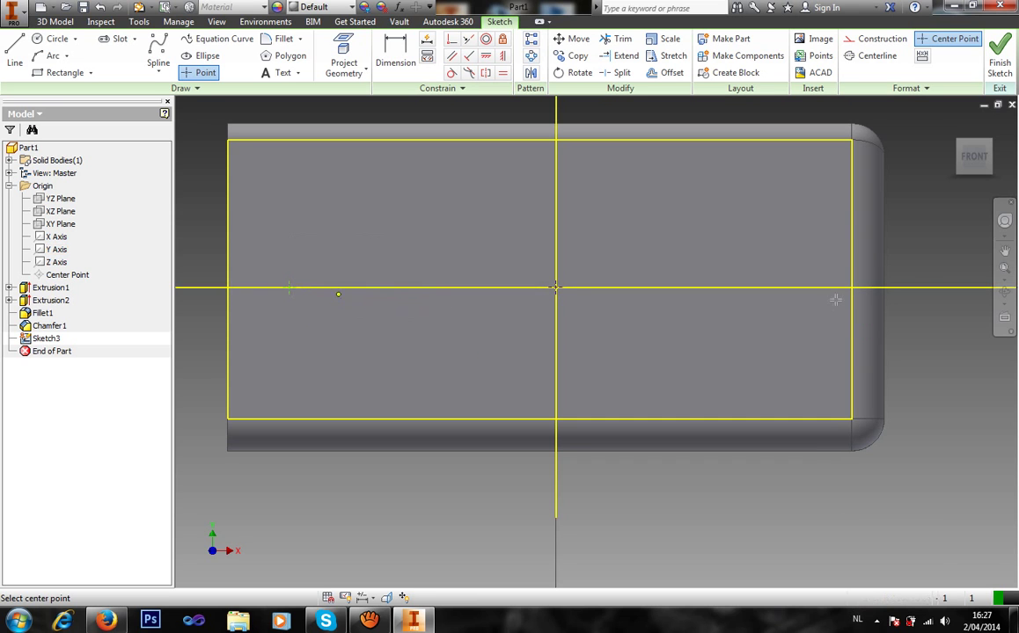
pyautogui.click(808, 288)
# Dimension the left sketch point 20 mm from the face's left edge.
pyautogui.press('d')
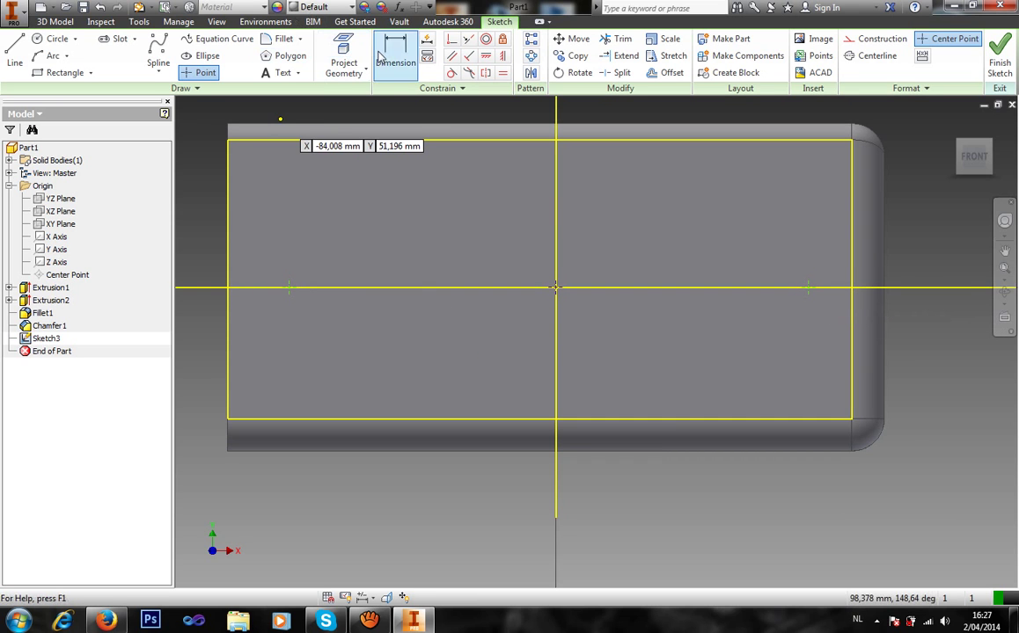
pyautogui.press('d')
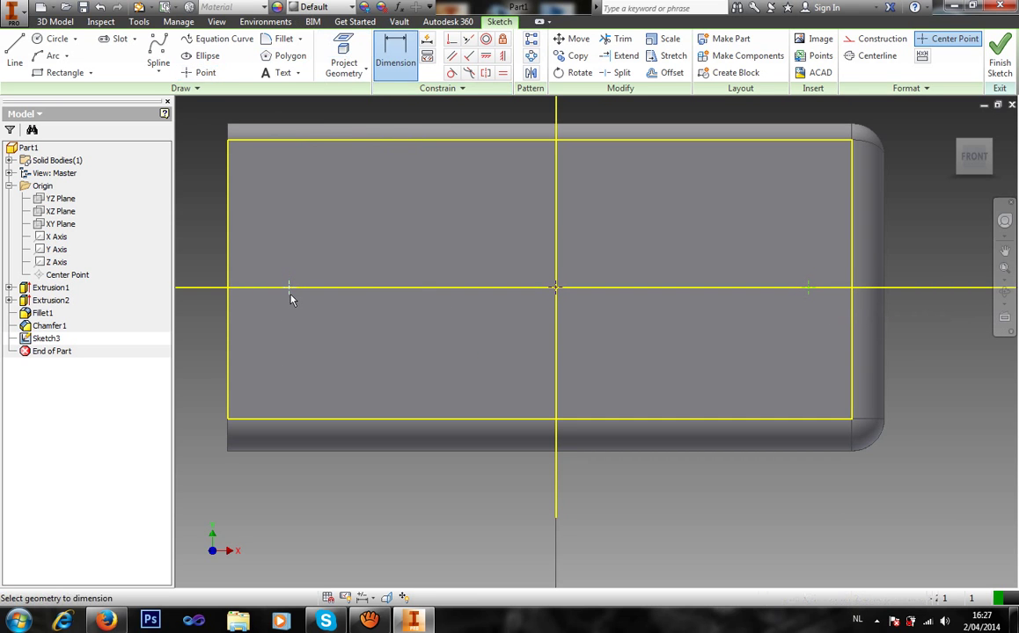
pyautogui.click(230, 328)
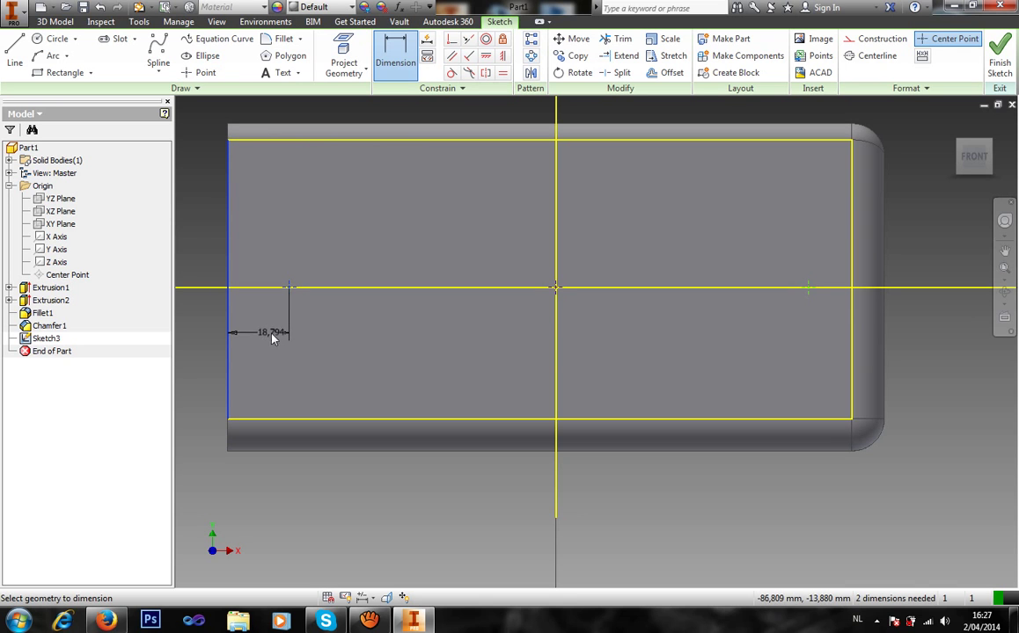
pyautogui.click(358, 330)
pyautogui.write('20')
pyautogui.press('Return')
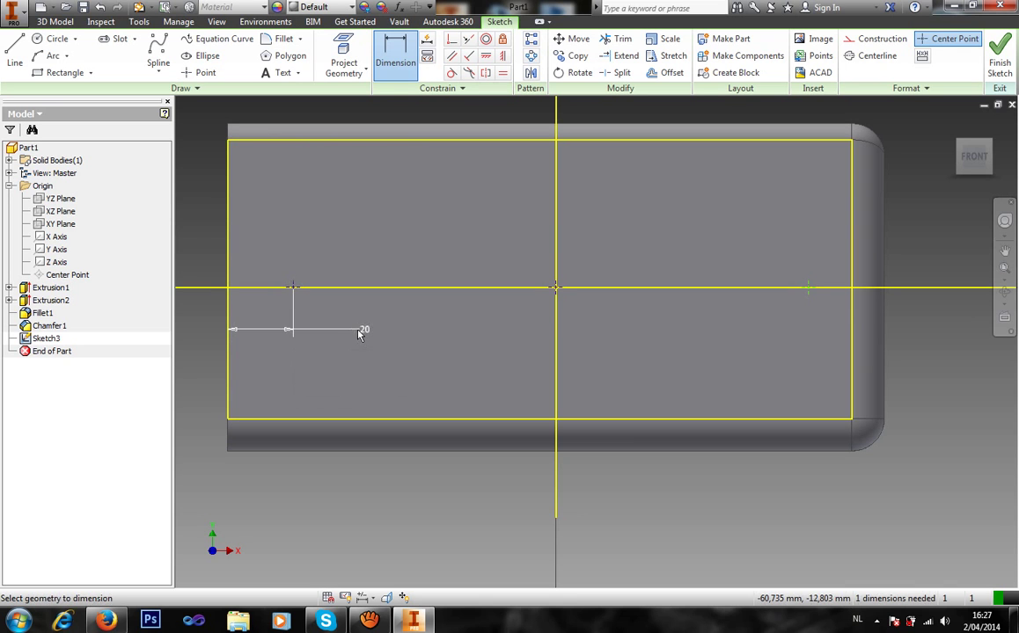
# Dimension the right sketch point 30 mm from the face's right edge and finish the sketch.
pyautogui.click(851, 279)
pyautogui.click(807, 287)
pyautogui.click(814, 371)
pyautogui.write('30')
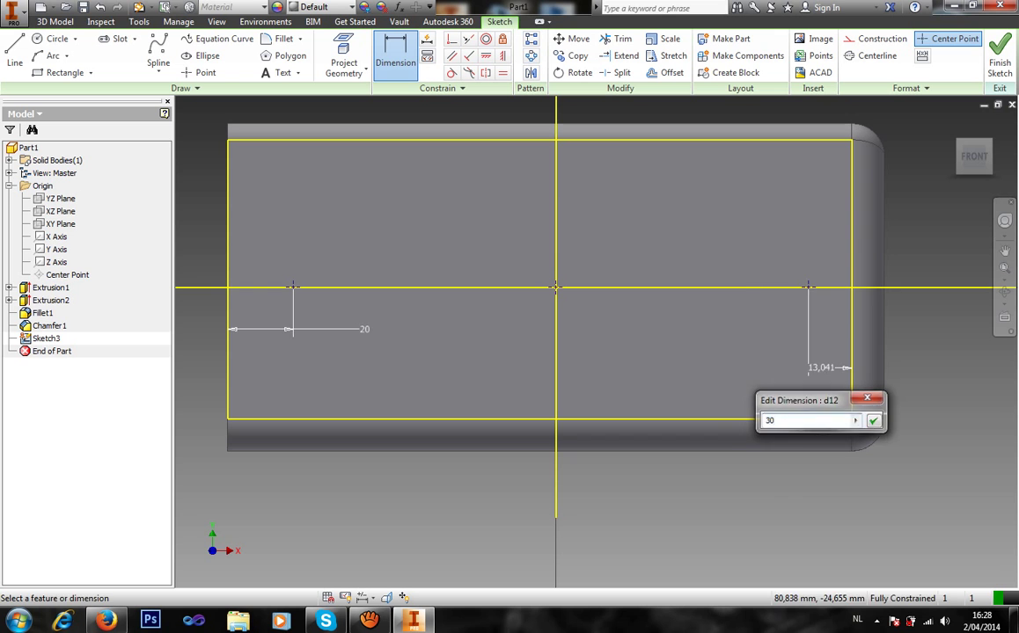
pyautogui.press('Return')
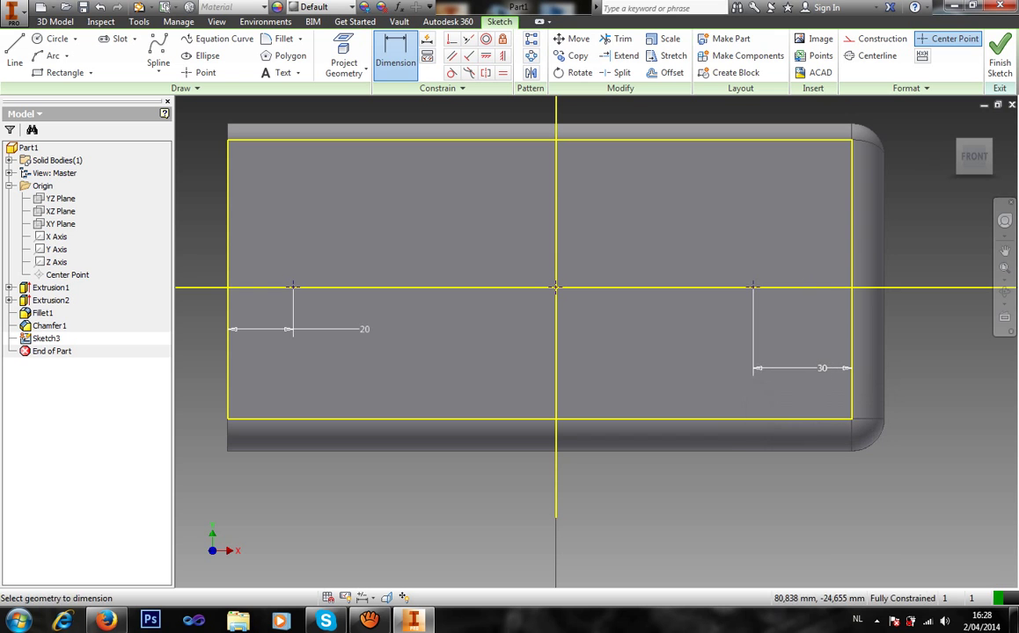
pyautogui.click(1000, 54)
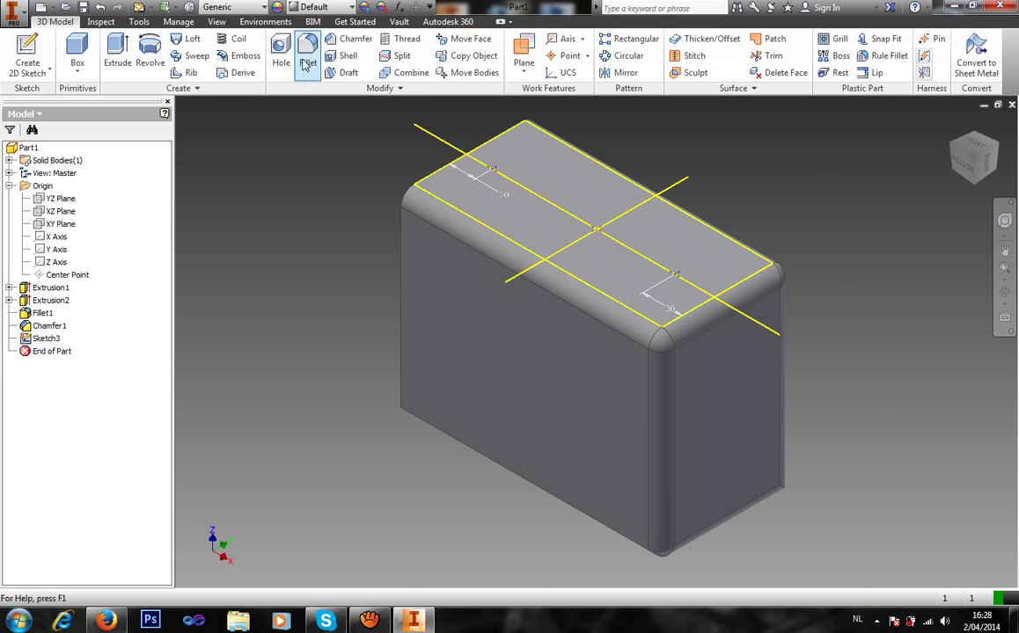
# Create simple 15 mm diameter holes at the three sketch points with Through All termination.
pyautogui.click(281, 51)
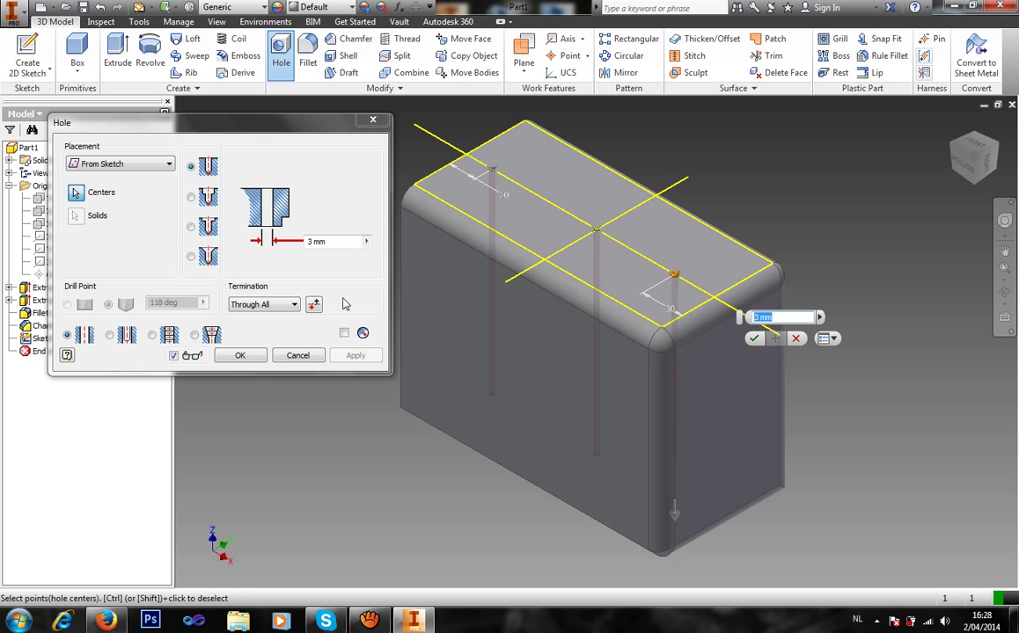
pyautogui.click(308, 242)
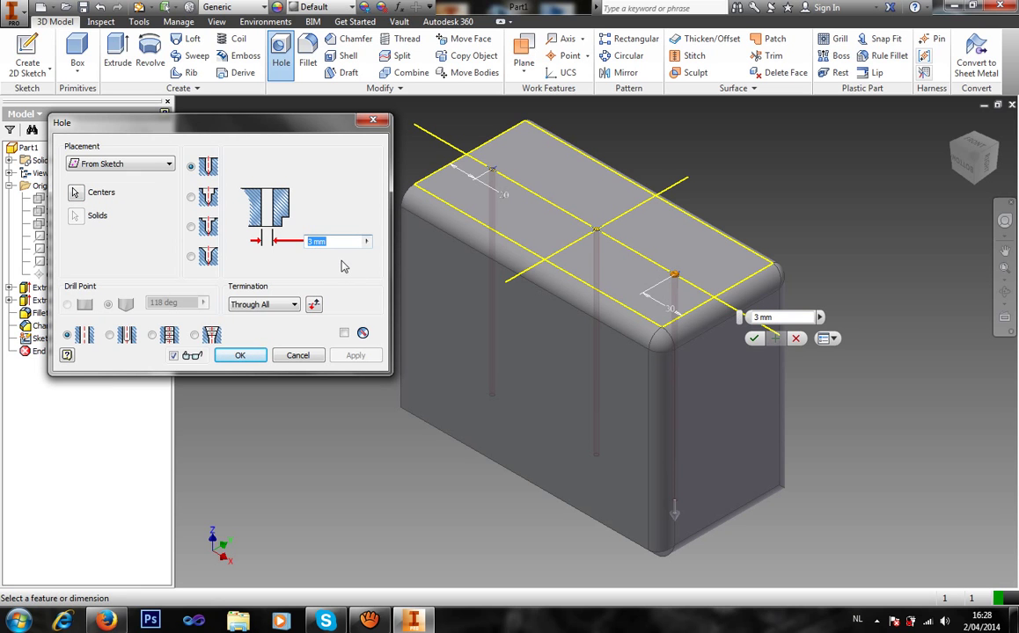
pyautogui.write('15')
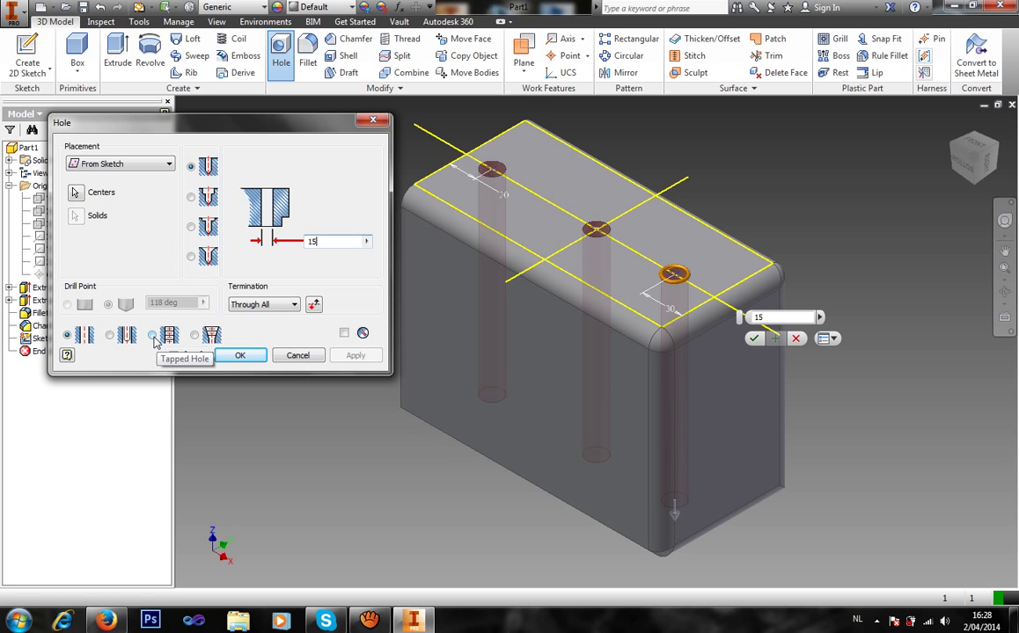
pyautogui.click(241, 357)
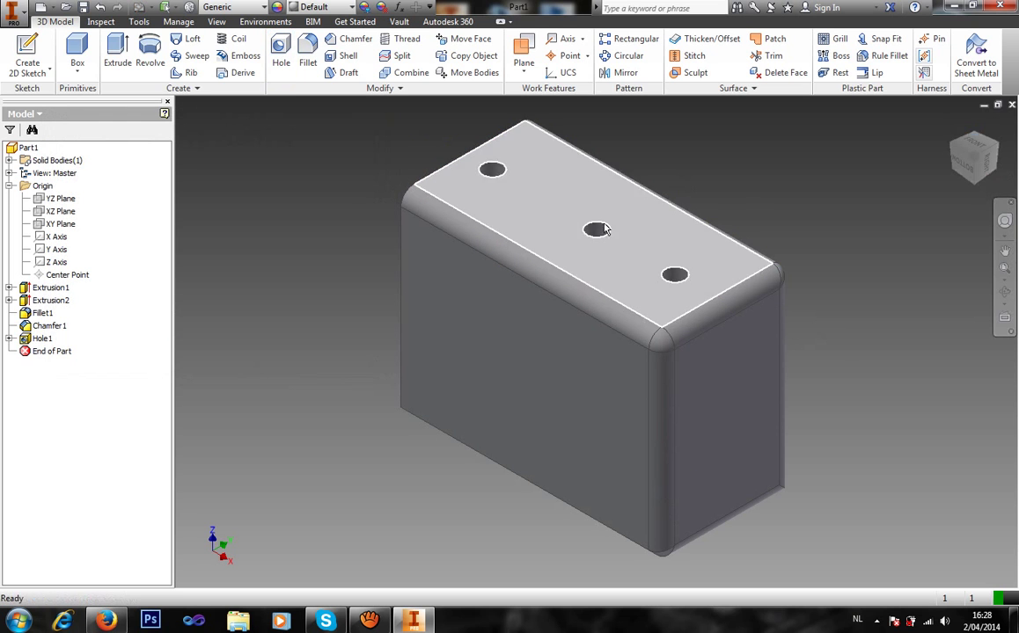
# Sketch a circle about 35 mm in diameter on the Front face between the left and middle holes.
pyautogui.click(548, 235)
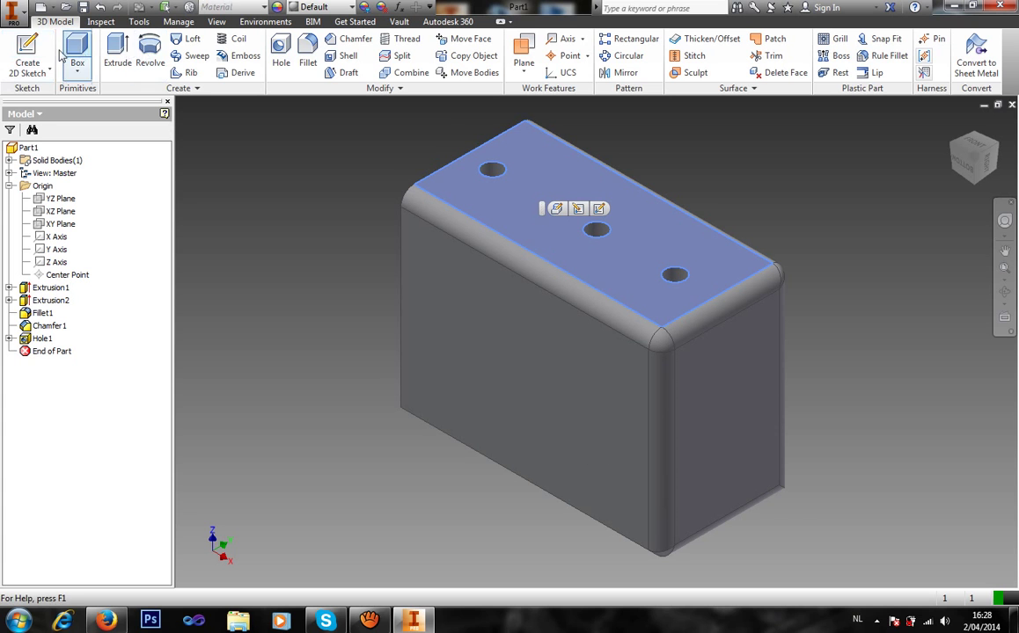
pyautogui.click(27, 55)
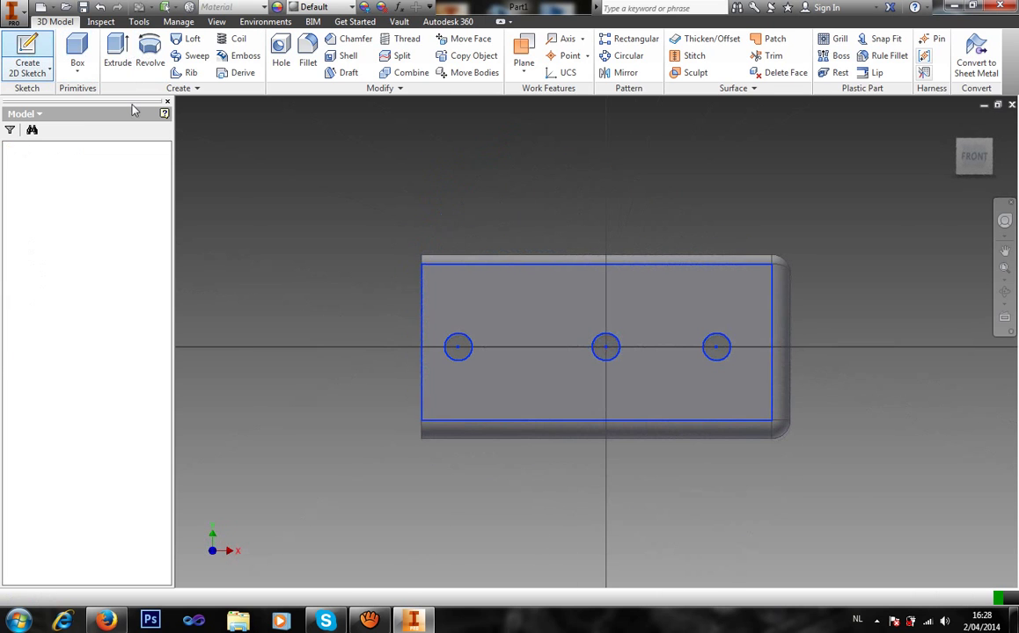
pyautogui.click(53, 39)
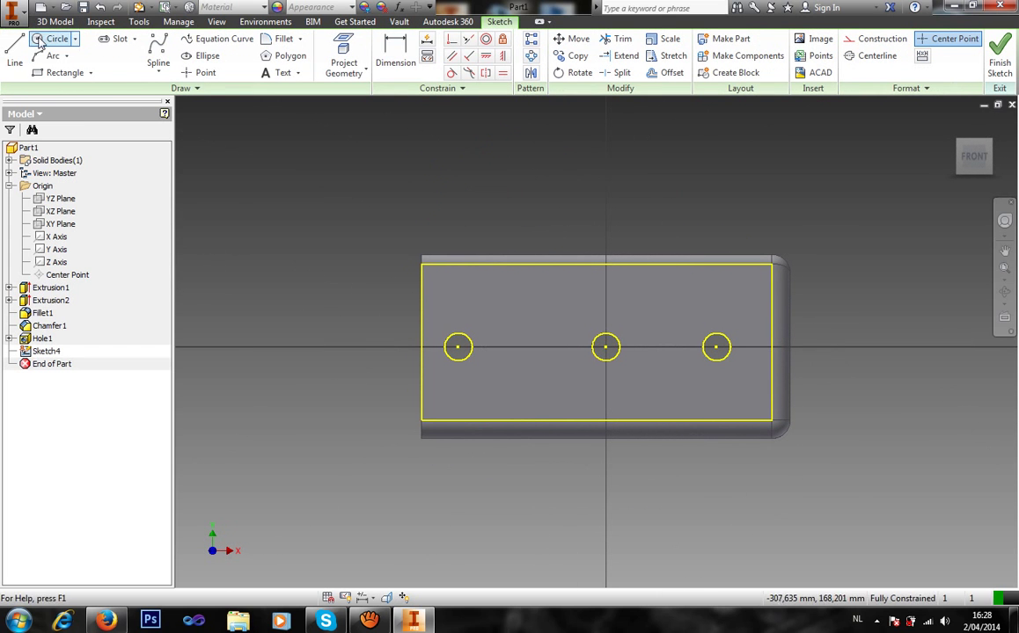
pyautogui.click(529, 347)
pyautogui.click(535, 315)
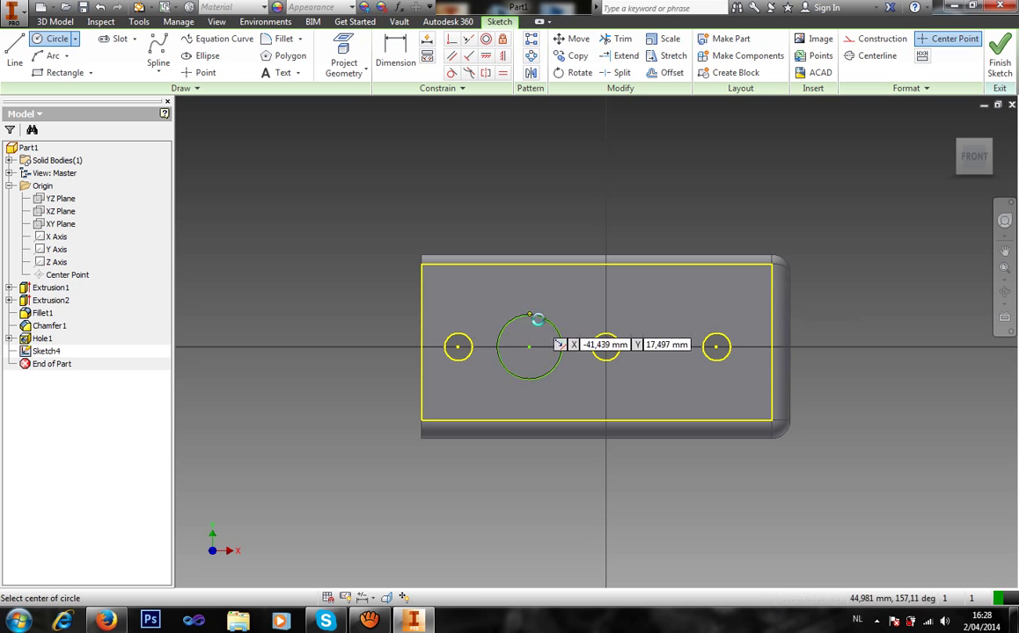
pyautogui.click(999, 54)
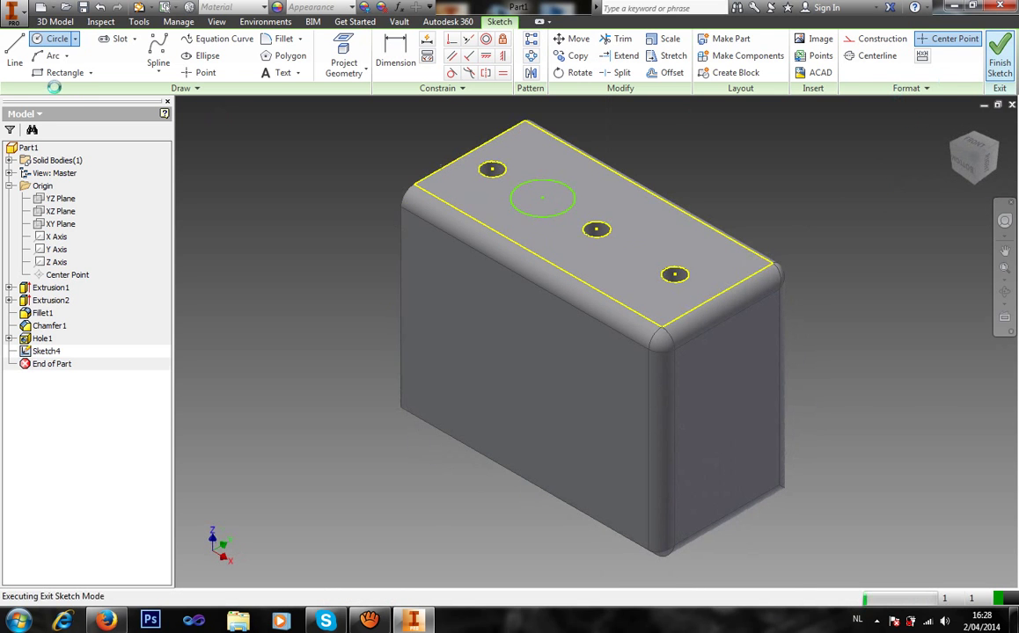
# Try a 150 mm extruded cut from the circle, cancel it and undo the circle sketch.
pyautogui.click(117, 62)
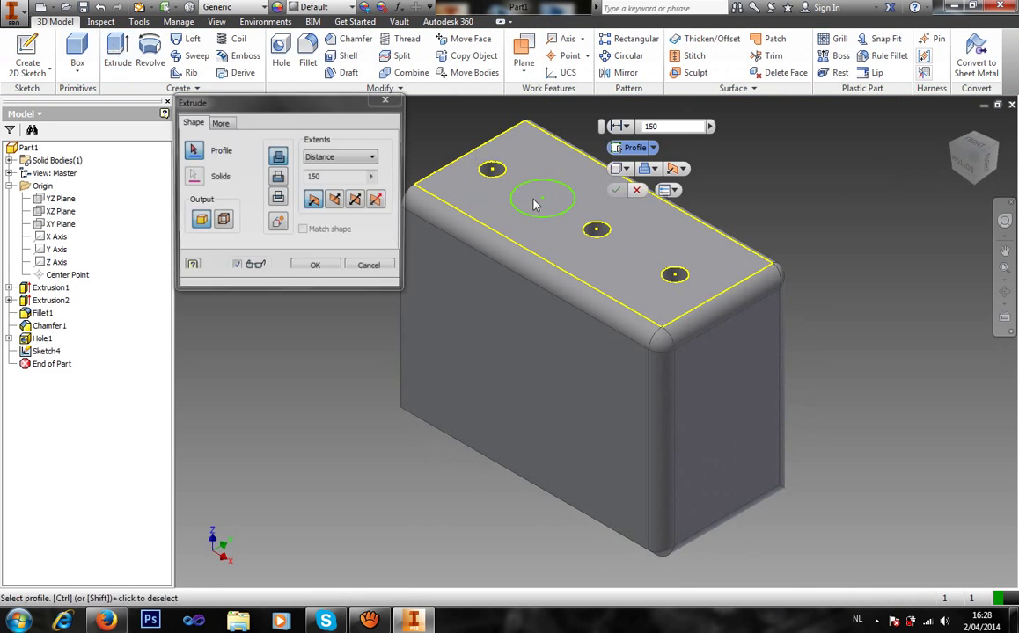
pyautogui.click(541, 213)
pyautogui.click(278, 177)
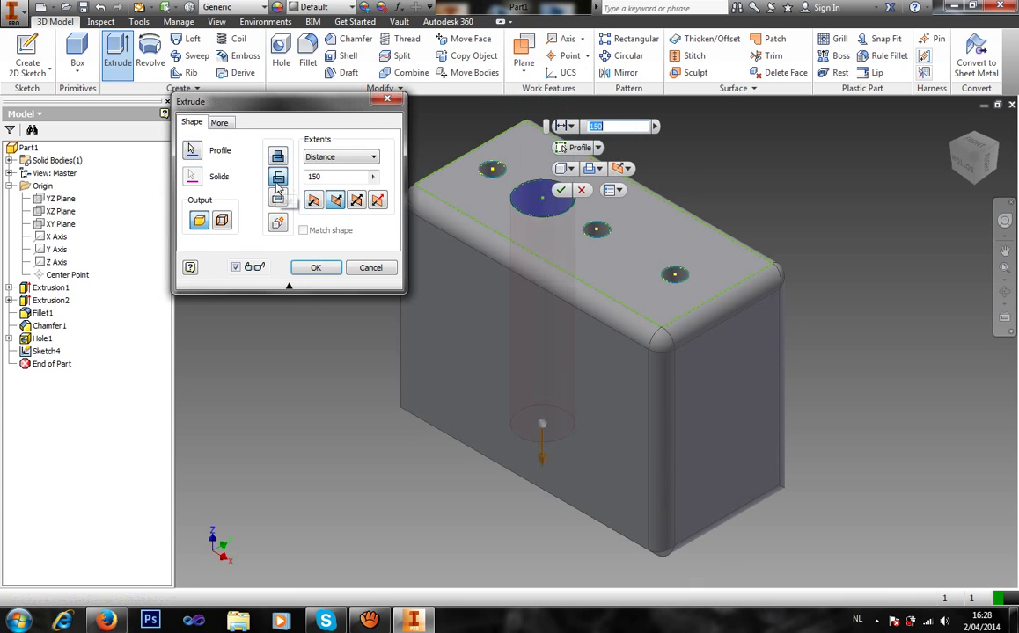
pyautogui.click(372, 268)
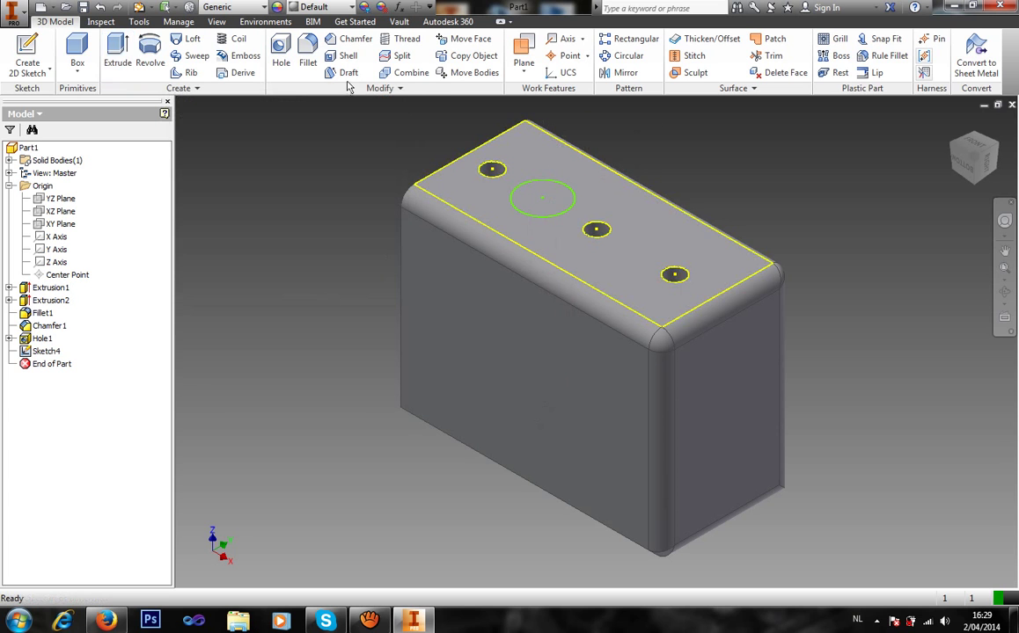
pyautogui.click(103, 7)
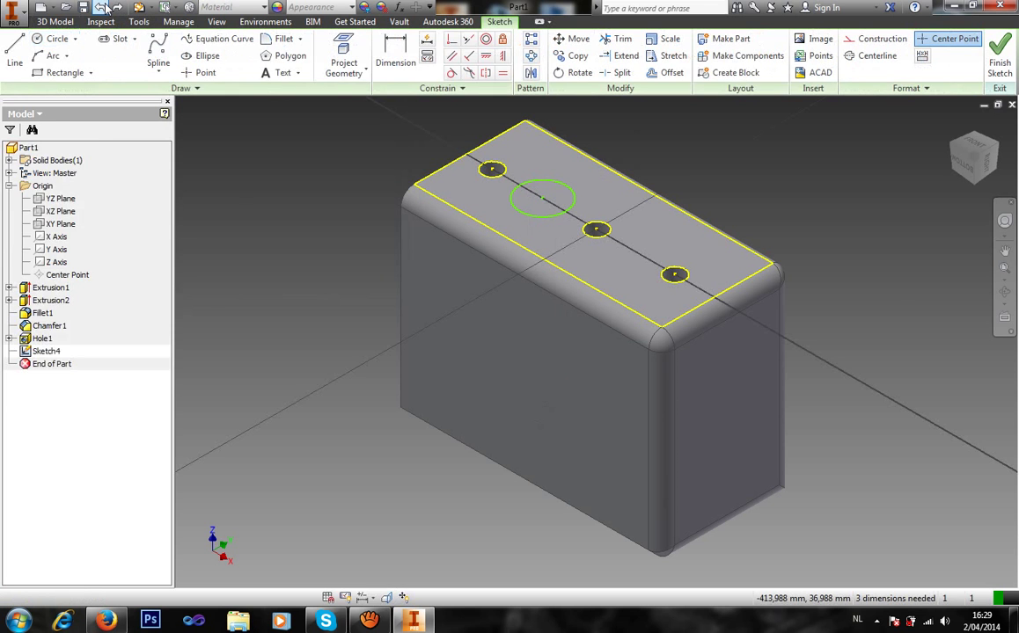
pyautogui.click(103, 7)
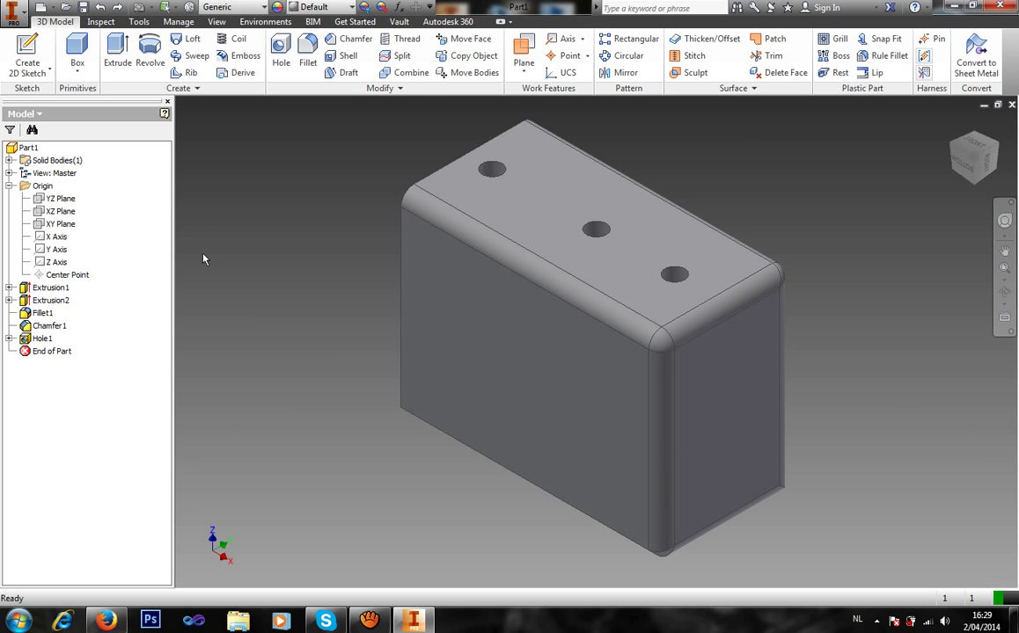
# Examine the three holes from the Front and Front-Bottom views, finishing in the home view.
pyautogui.click(976, 150)
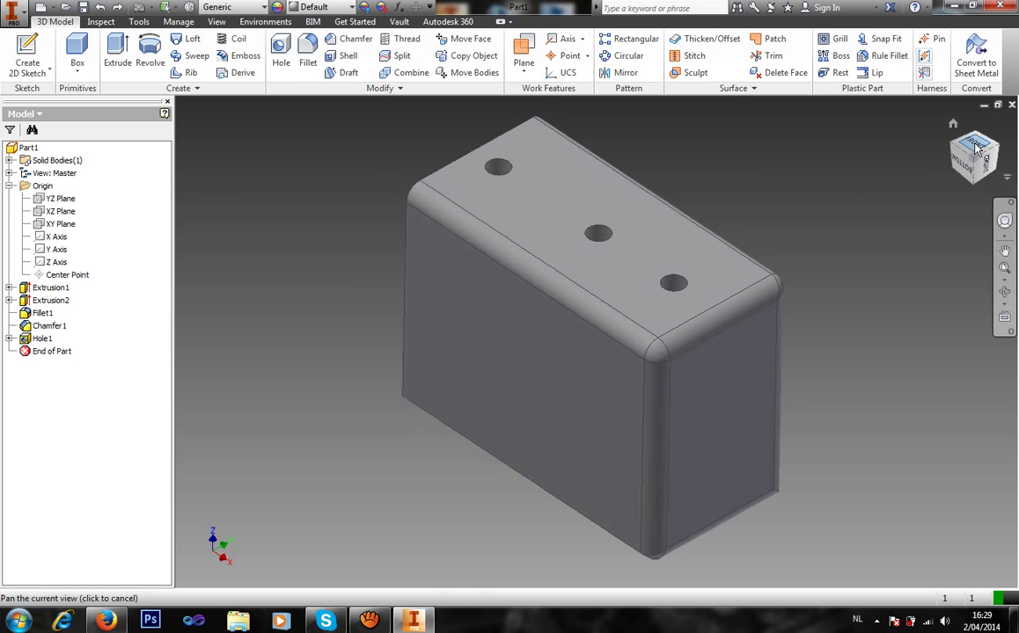
pyautogui.click(993, 147)
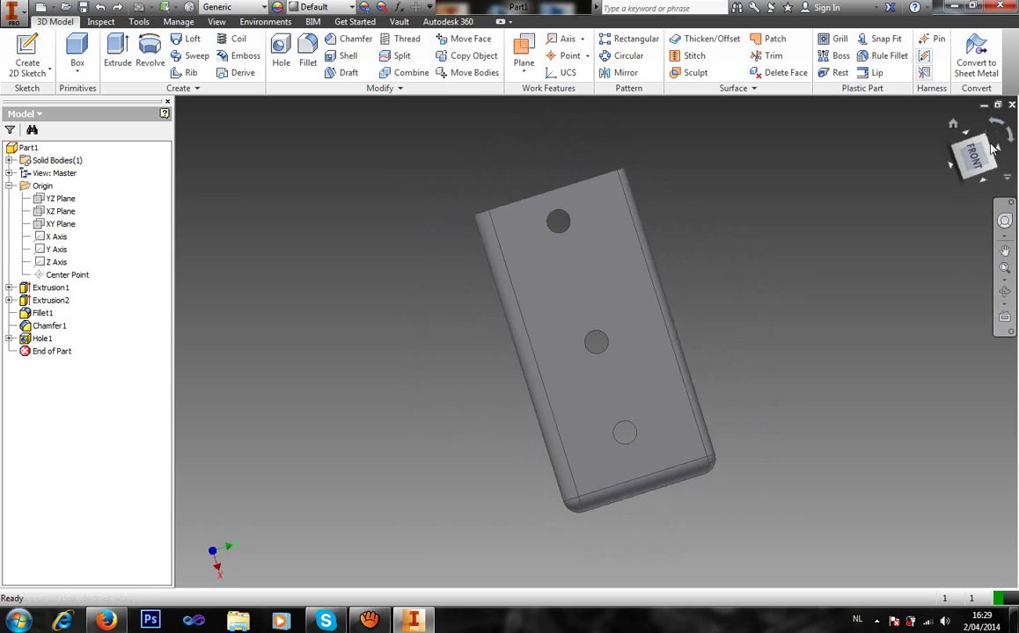
pyautogui.click(984, 173)
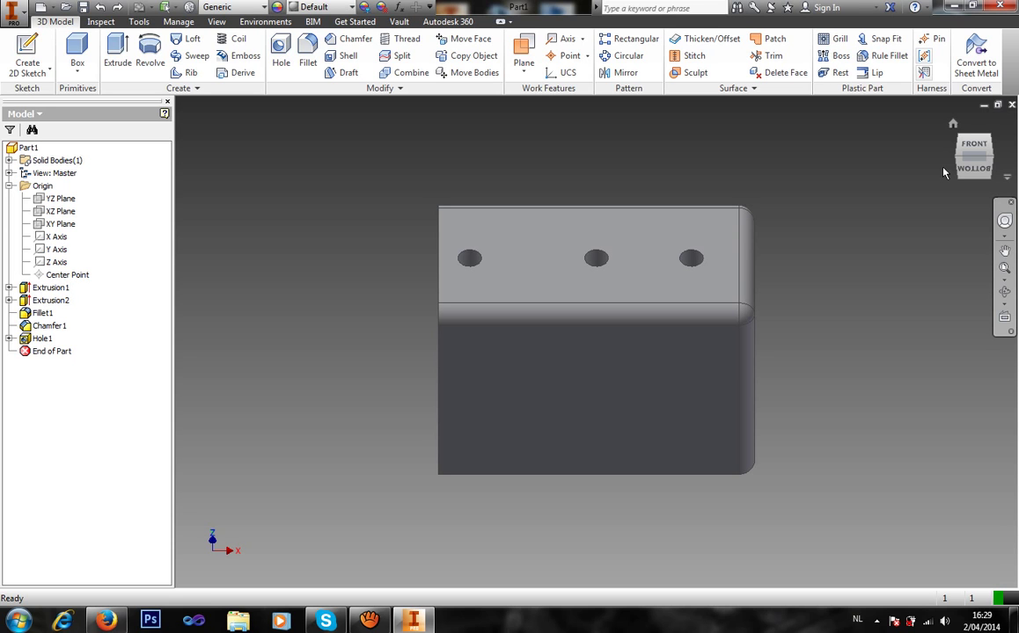
pyautogui.click(952, 125)
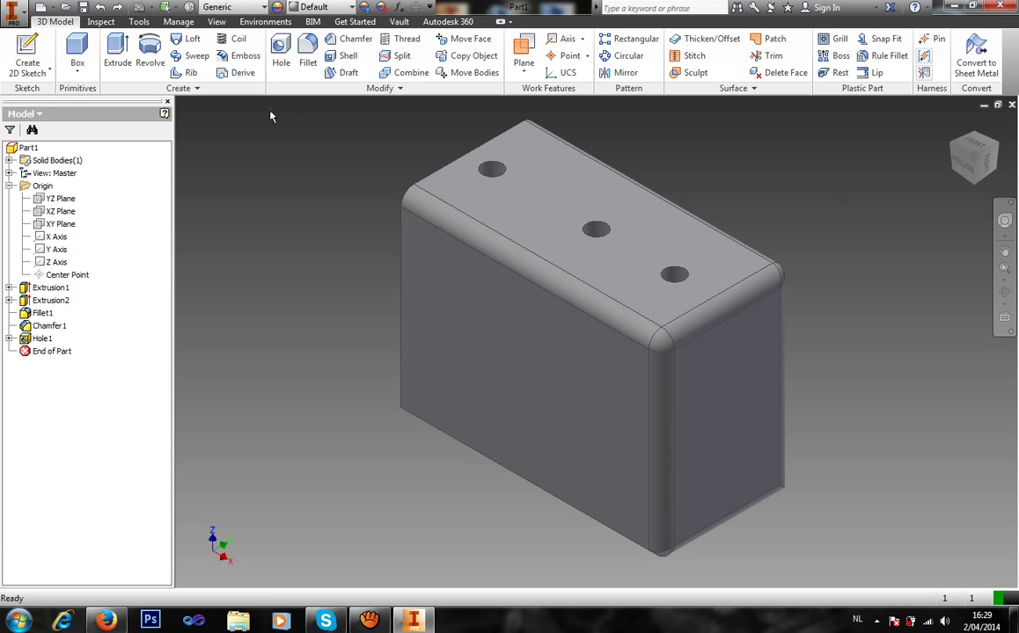
# Save the part as Test cube in the Youtube How To folder.
pyautogui.click(90, 9)
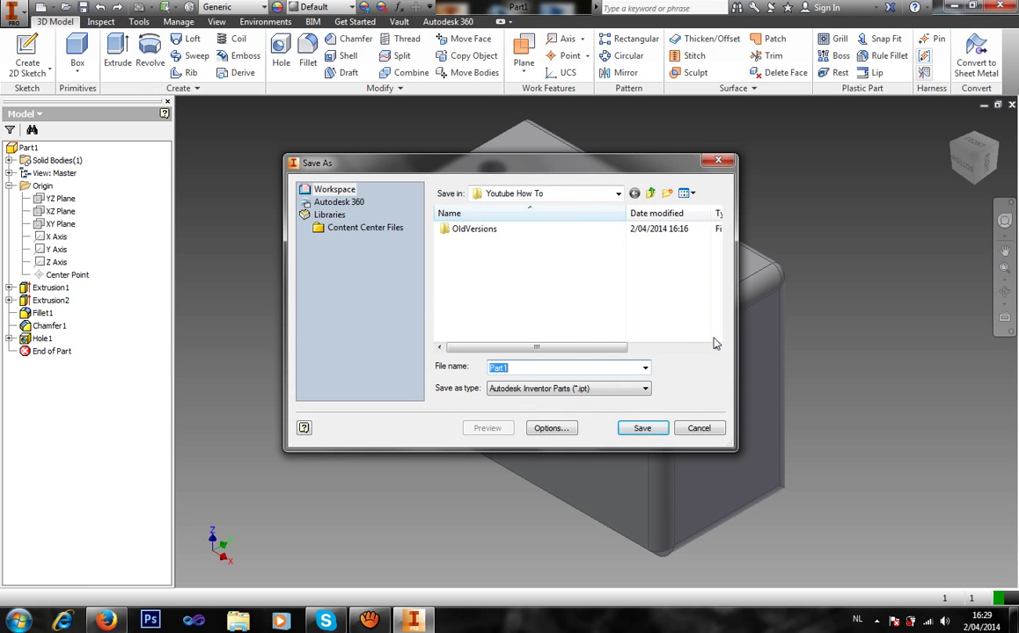
pyautogui.write('Test cube')
pyautogui.press('Return')
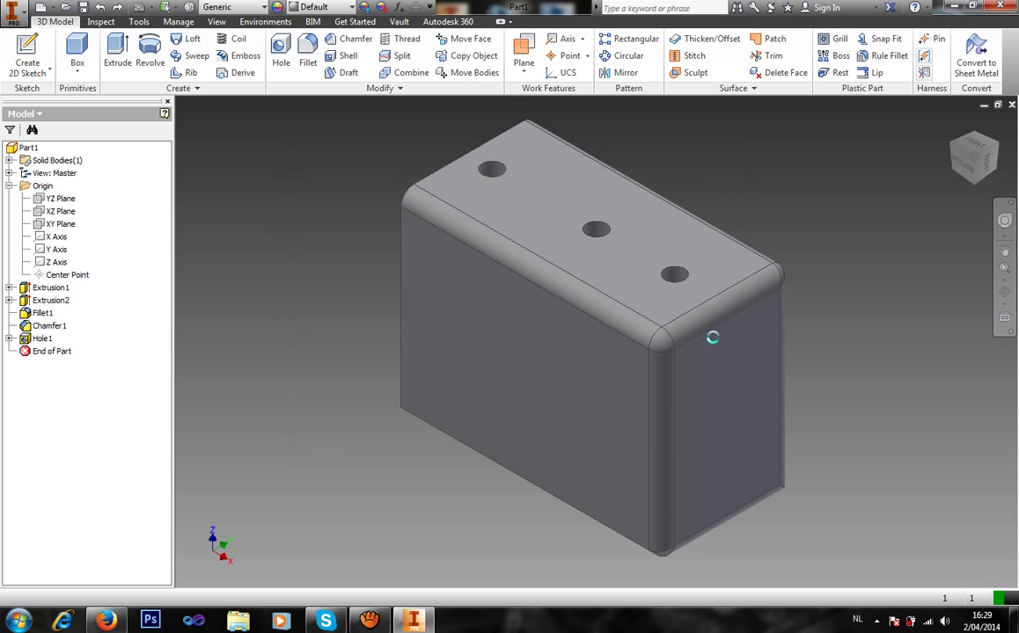